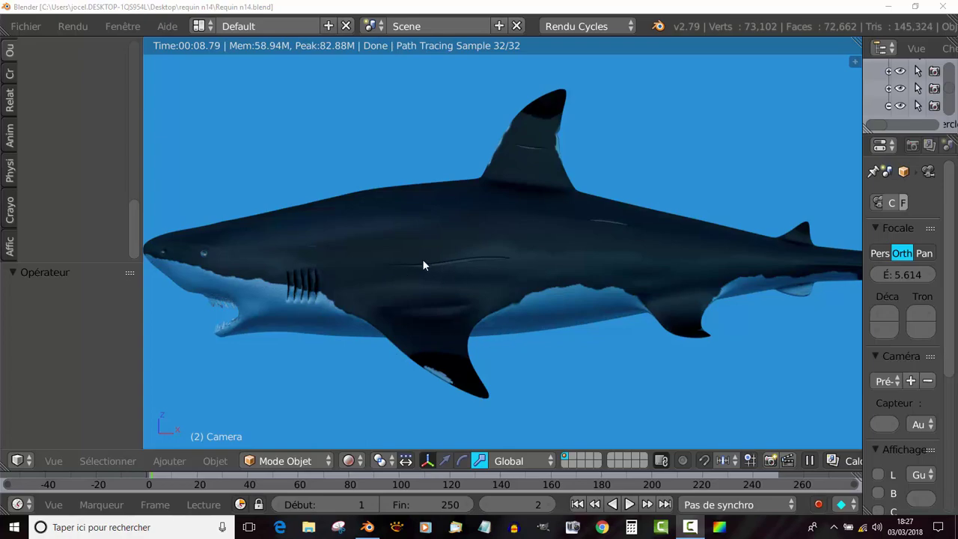
# Orbit, pan and zoom around the rendered shark, then set viewport shading to Solid
pyautogui.moveTo(462, 319); pyautogui.dragTo(593, 334, button='middle')
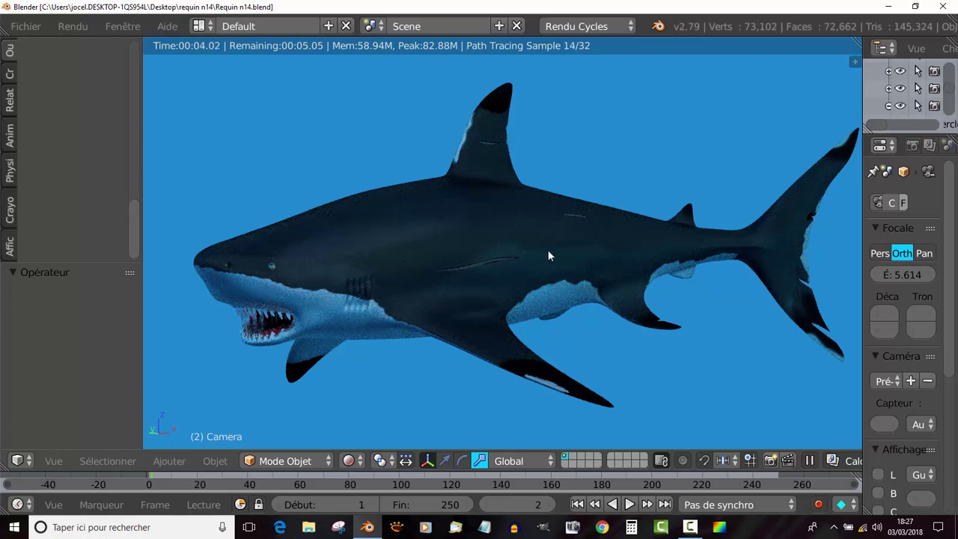
pyautogui.keyDown('shift'); pyautogui.moveTo(731, 312); pyautogui.dragTo(599, 307, button='middle'); pyautogui.keyUp('shift')
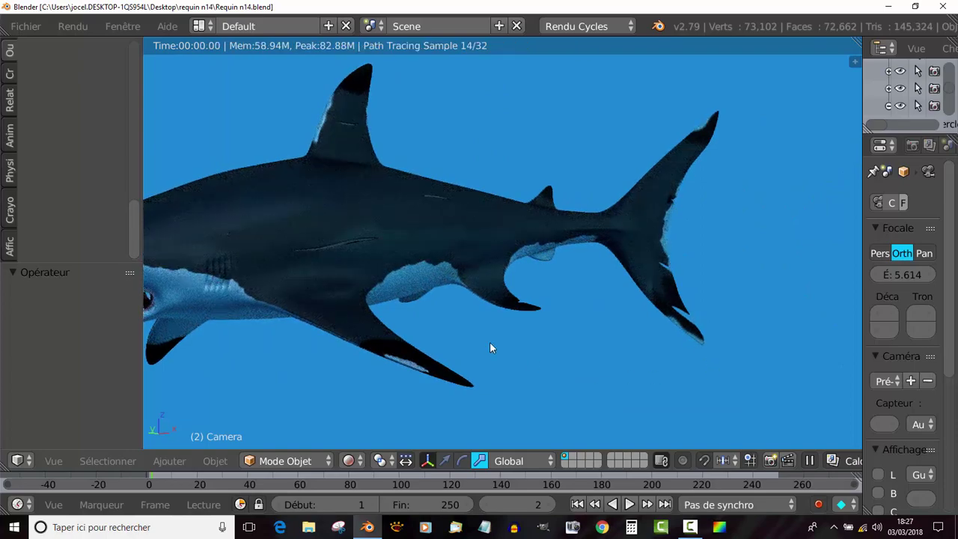
pyautogui.scroll(-2, 490, 341)
pyautogui.scroll(-1, 409, 345)
pyautogui.moveTo(399, 345); pyautogui.dragTo(586, 344, button='middle')
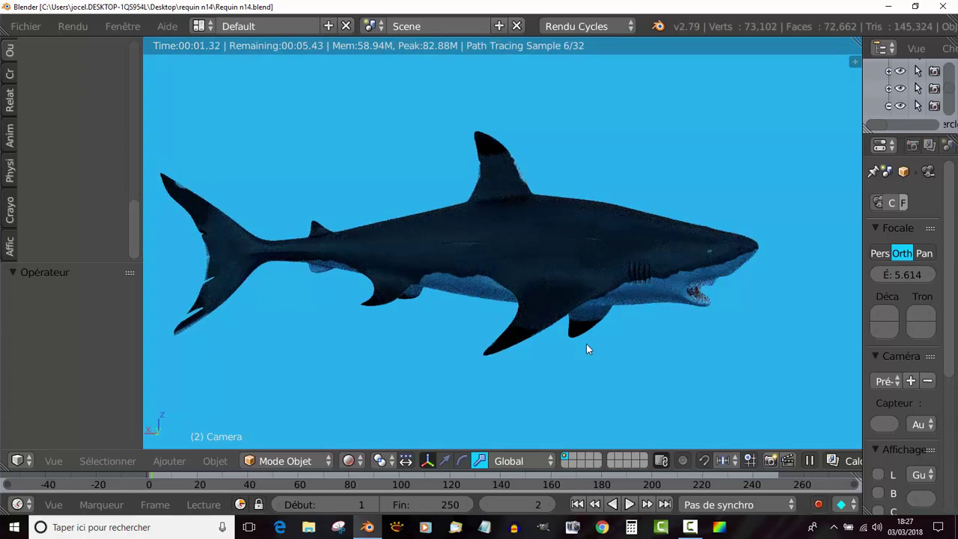
pyautogui.moveTo(586, 345)
pyautogui.mouseDown(button='middle')
pyautogui.moveTo(420, 360)
pyautogui.moveTo(365, 348)
pyautogui.mouseUp(button='middle')
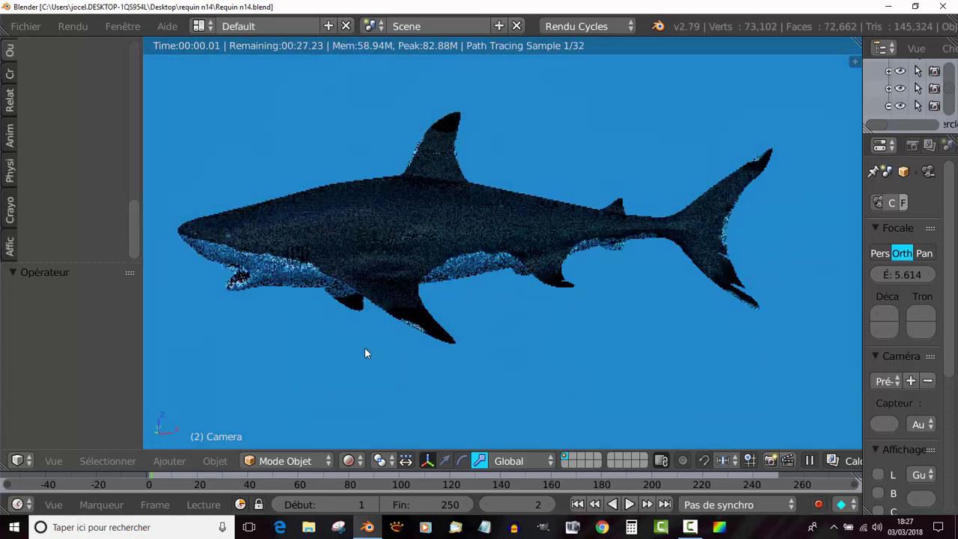
pyautogui.click(349, 460)
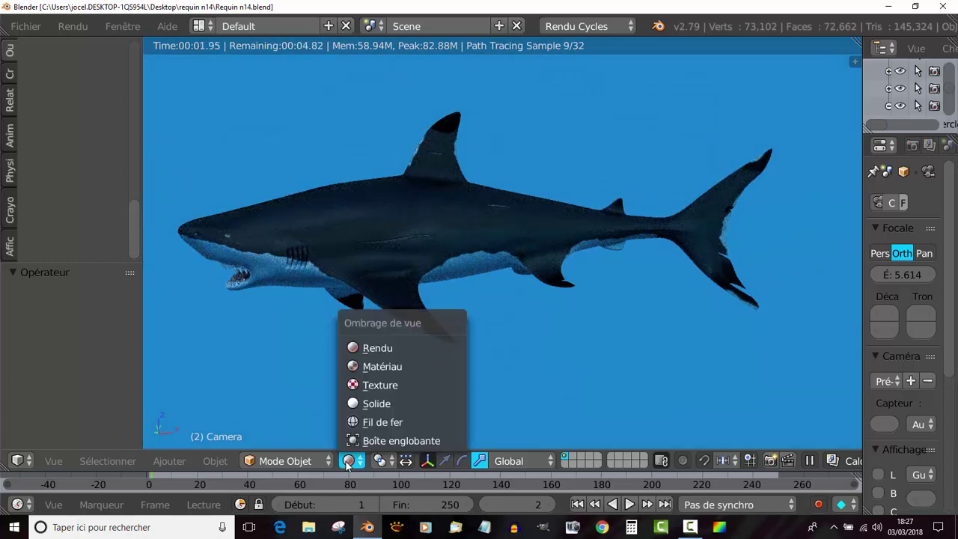
pyautogui.click(369, 403)
# Select the shark mesh instead of the camera, leaving Object Mode unchanged
pyautogui.keyDown('shift'); pyautogui.moveTo(484, 340); pyautogui.dragTo(563, 342, button='middle'); pyautogui.keyUp('shift')
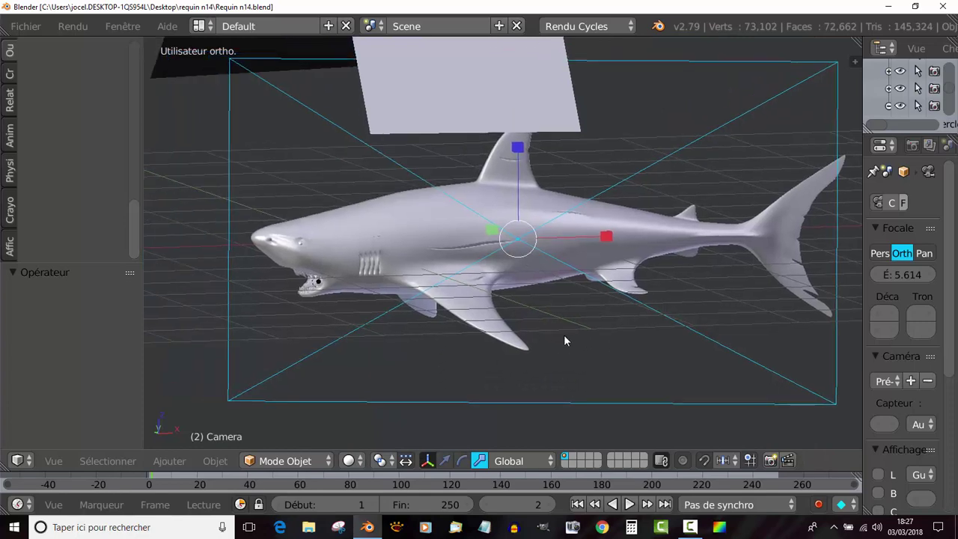
pyautogui.click(350, 460)
pyautogui.click(285, 460)
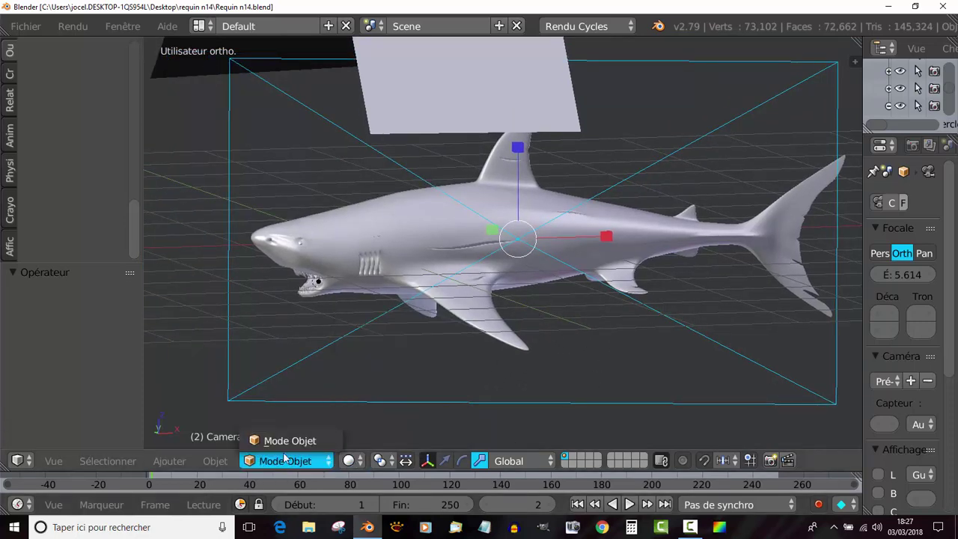
pyautogui.click(313, 441)
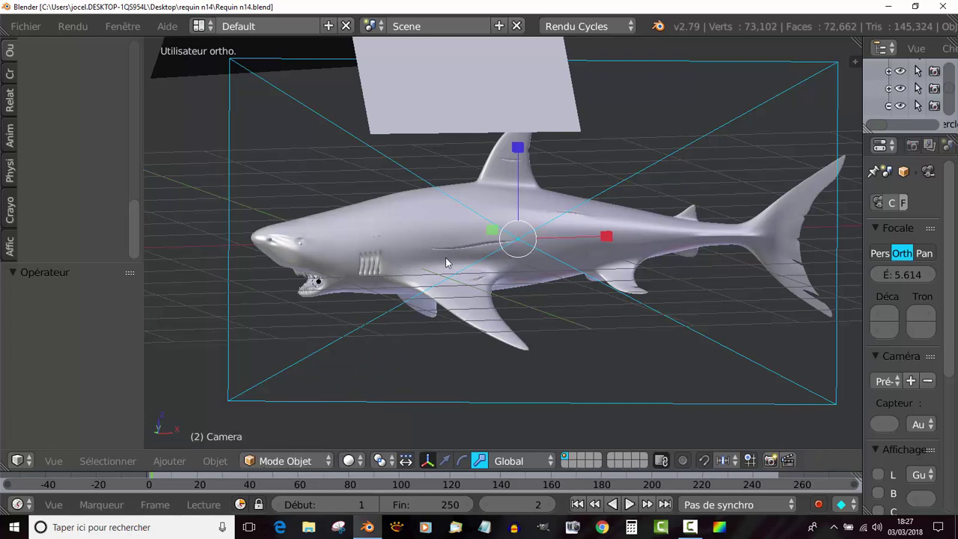
pyautogui.rightClick(317, 271)
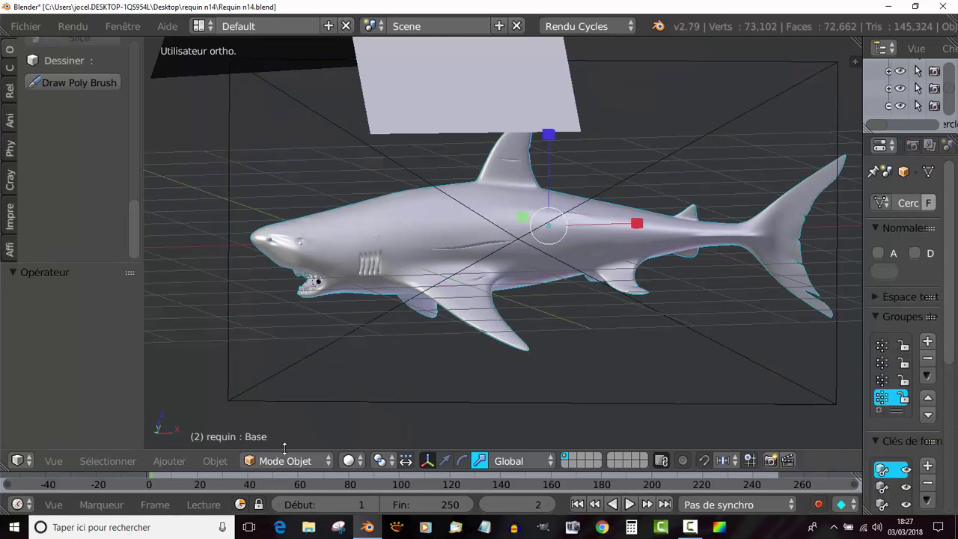
# Enter Edit Mode on the shark and view it from top orthographic in wireframe
pyautogui.press('Tab')
pyautogui.moveTo(439, 363); pyautogui.dragTo(496, 375, button='middle')
pyautogui.press('KP_7')
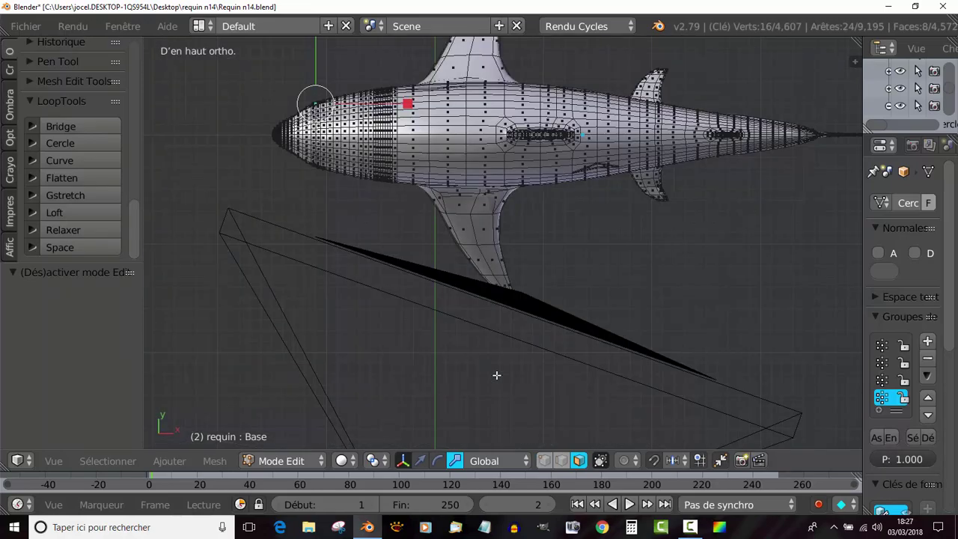
pyautogui.keyDown('shift'); pyautogui.scroll(-1, 586, 220); pyautogui.keyUp('shift')
pyautogui.scroll(-3, 547, 322)
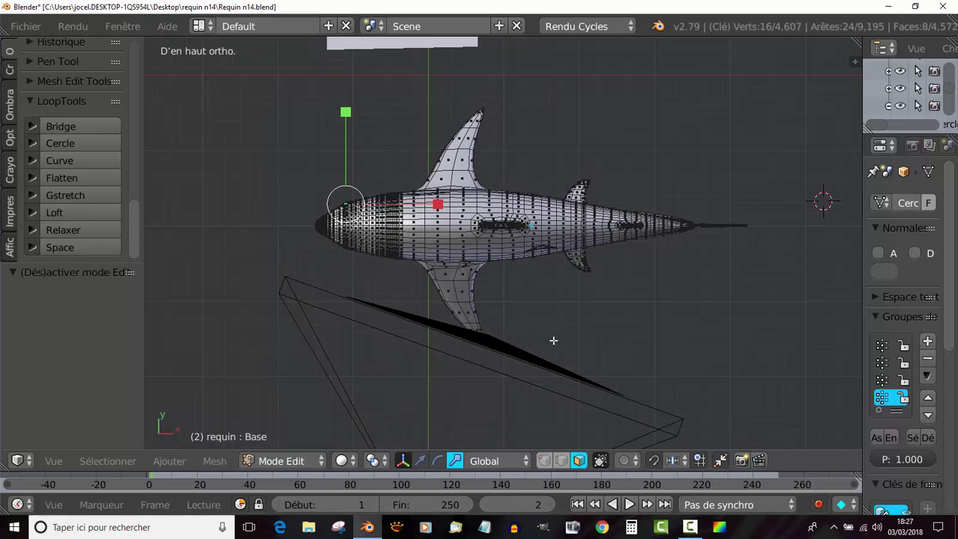
pyautogui.press('z')
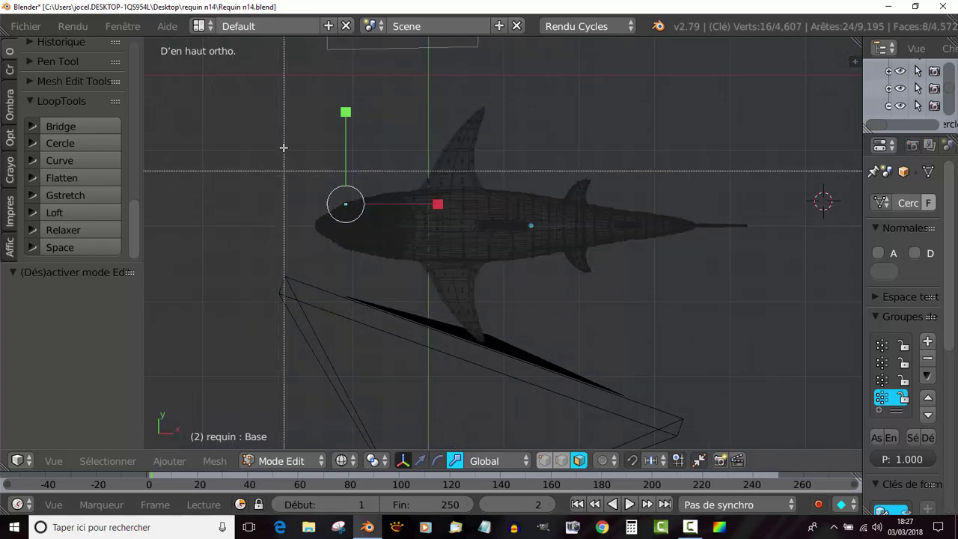
# Box-select the shark's belly and pectoral fin vertices
pyautogui.press('b')
pyautogui.moveTo(262, 91); pyautogui.dragTo(779, 224)
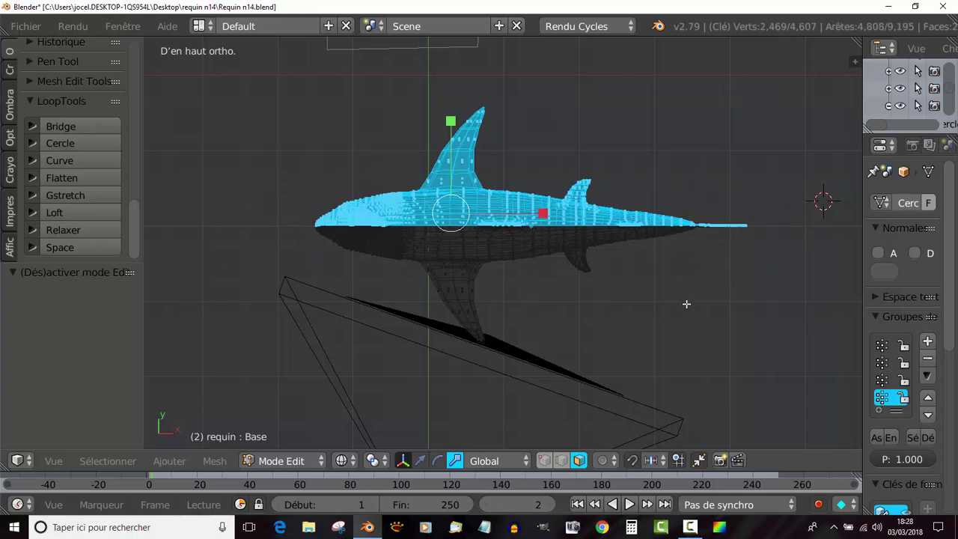
pyautogui.press('a')
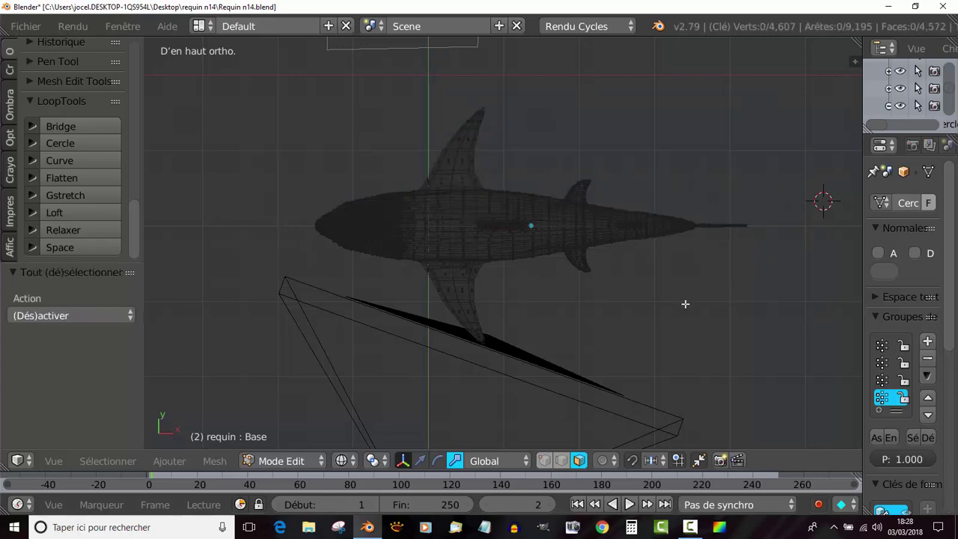
pyautogui.press('b')
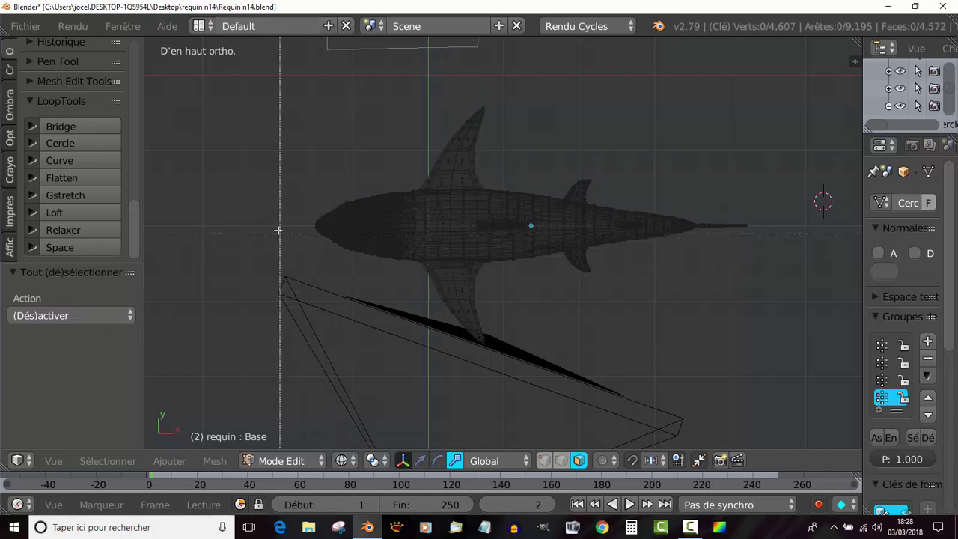
pyautogui.moveTo(278, 226); pyautogui.dragTo(787, 376)
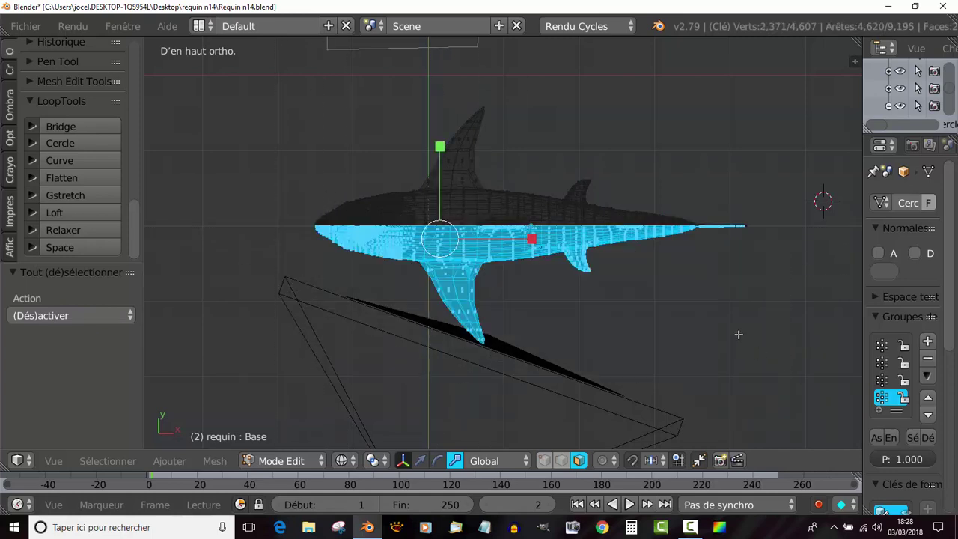
pyautogui.press('a')
pyautogui.press('a')
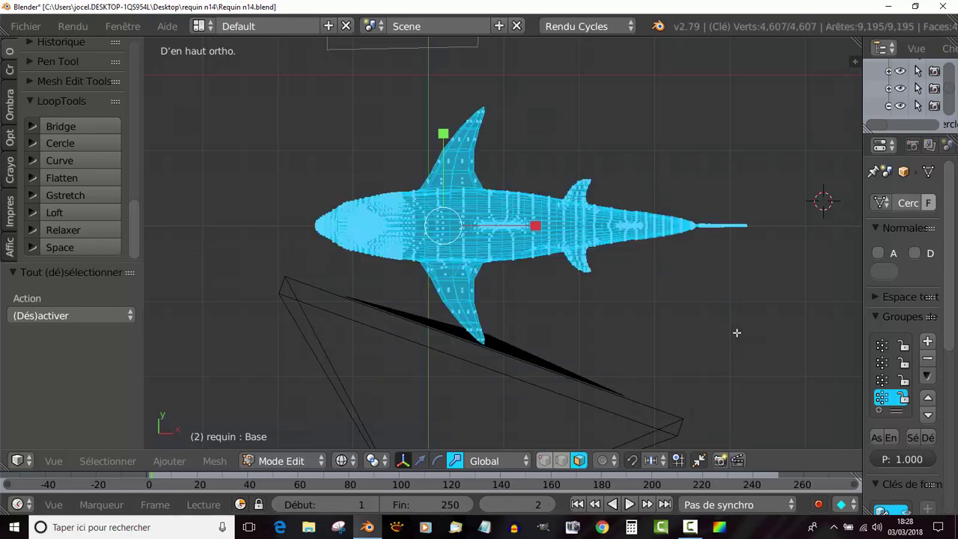
pyautogui.press('a')
pyautogui.press('b')
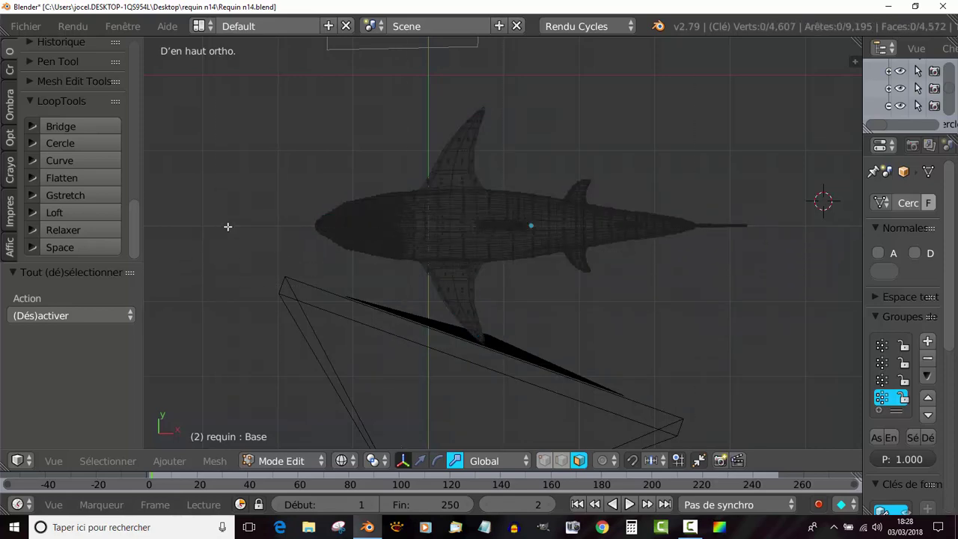
pyautogui.moveTo(227, 226); pyautogui.dragTo(817, 353)
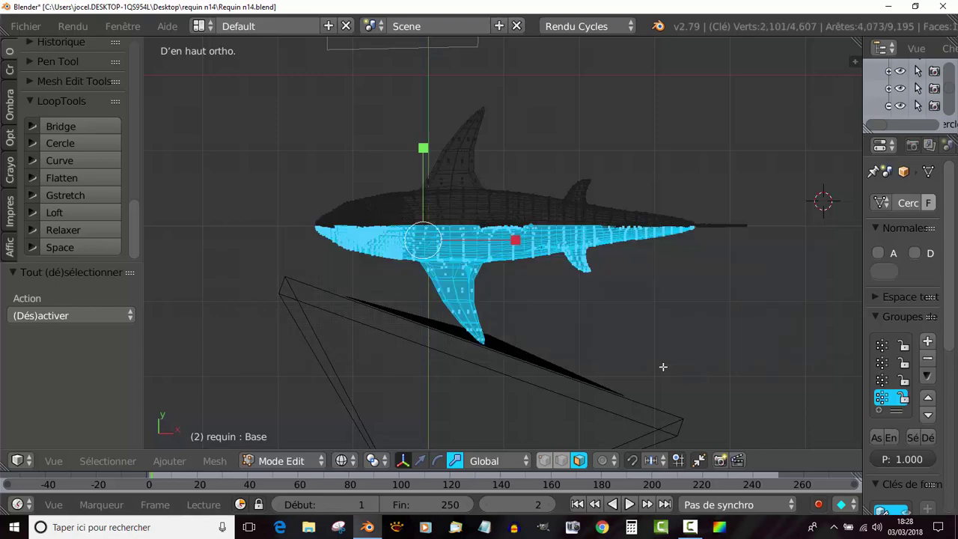
# Hide the selected lower half of the shark mesh
pyautogui.scroll(1, 487, 332)
pyautogui.scroll(1, 472, 285)
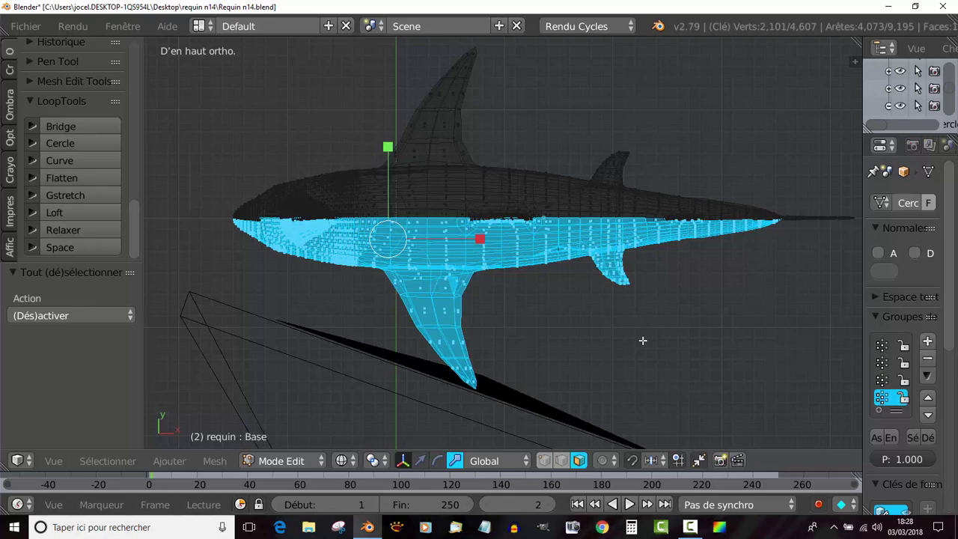
pyautogui.hotkey('alt', 'h')
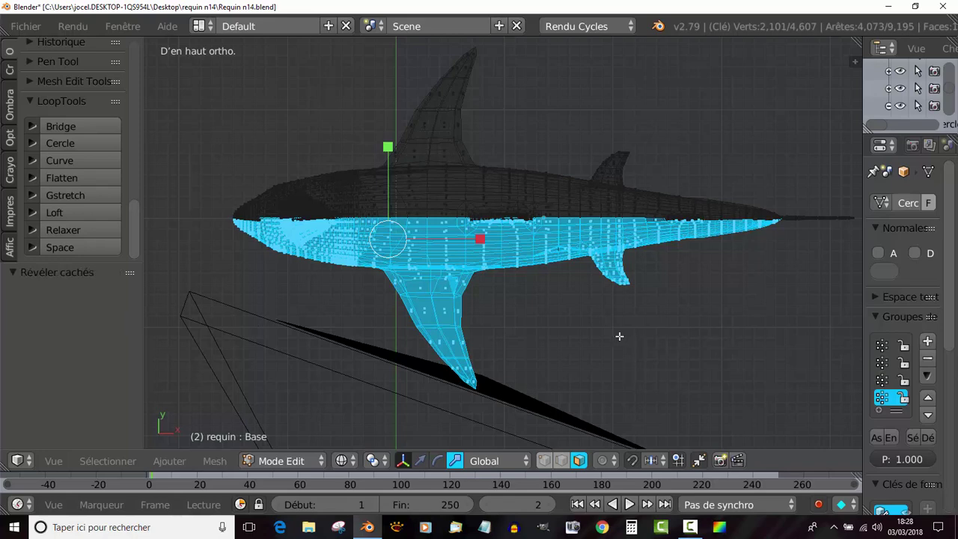
pyautogui.press('h')
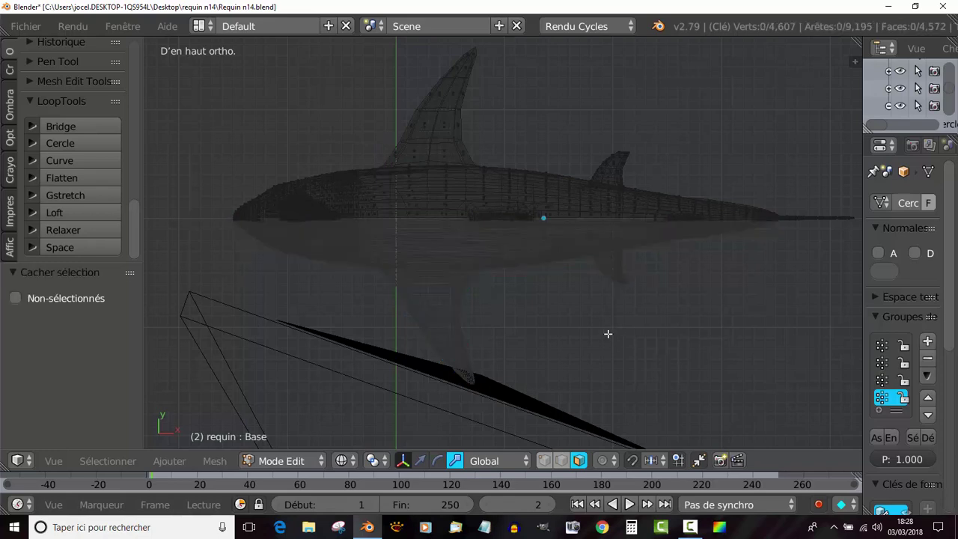
pyautogui.scroll(-2, 605, 336)
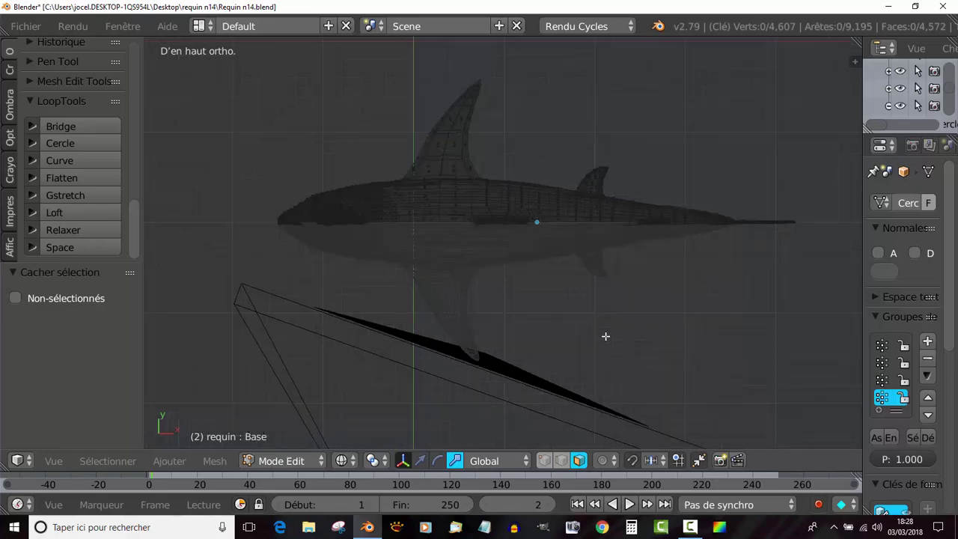
# Return to solid shading, zoom into the shark's flank and switch to vertex select mode
pyautogui.press('z')
pyautogui.moveTo(617, 353)
pyautogui.mouseDown(button='middle')
pyautogui.moveTo(659, 261)
pyautogui.moveTo(644, 282)
pyautogui.moveTo(517, 352)
pyautogui.mouseUp(button='middle')
pyautogui.moveTo(478, 320)
pyautogui.mouseDown(button='middle')
pyautogui.moveTo(474, 276)
pyautogui.moveTo(643, 279)
pyautogui.moveTo(425, 295)
pyautogui.moveTo(616, 320)
pyautogui.mouseUp(button='middle')
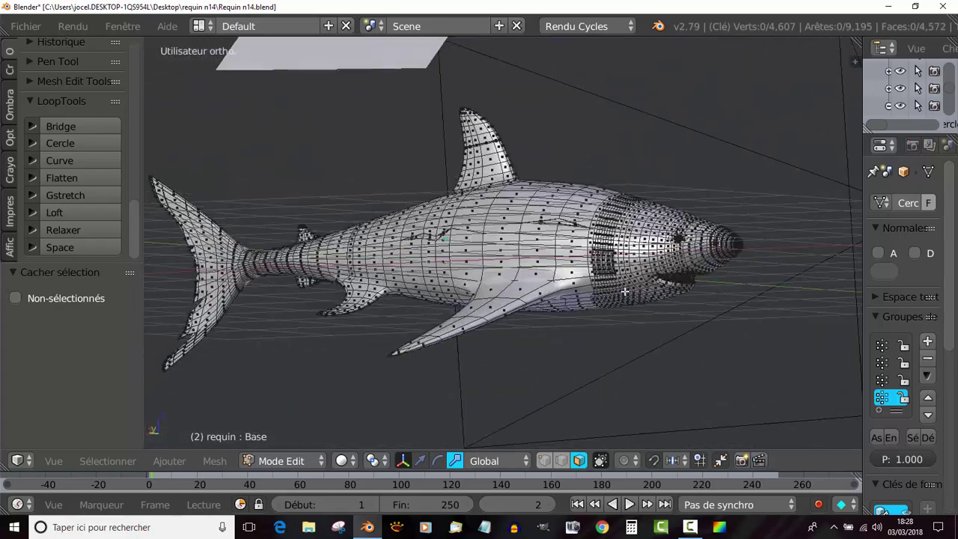
pyautogui.scroll(2, 531, 329)
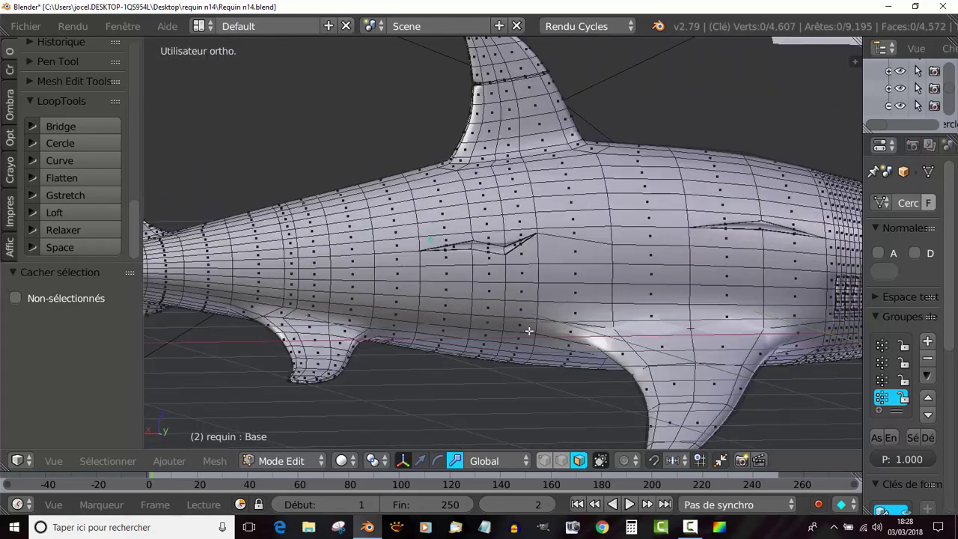
pyautogui.scroll(1, 569, 316)
pyautogui.moveTo(475, 337)
pyautogui.mouseDown(button='middle')
pyautogui.moveTo(528, 331)
pyautogui.moveTo(492, 297)
pyautogui.mouseUp(button='middle')
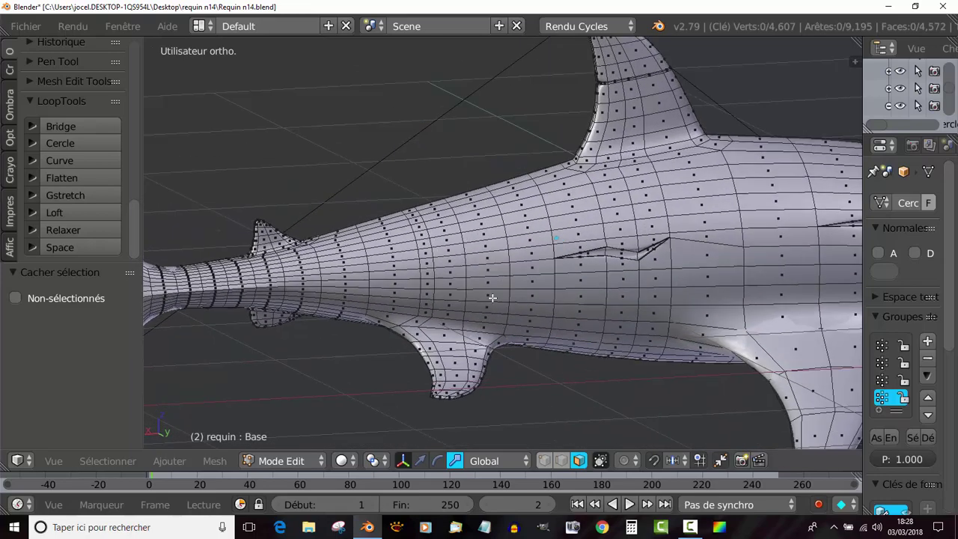
pyautogui.scroll(1, 484, 314)
pyautogui.scroll(1, 470, 318)
pyautogui.scroll(1, 469, 318)
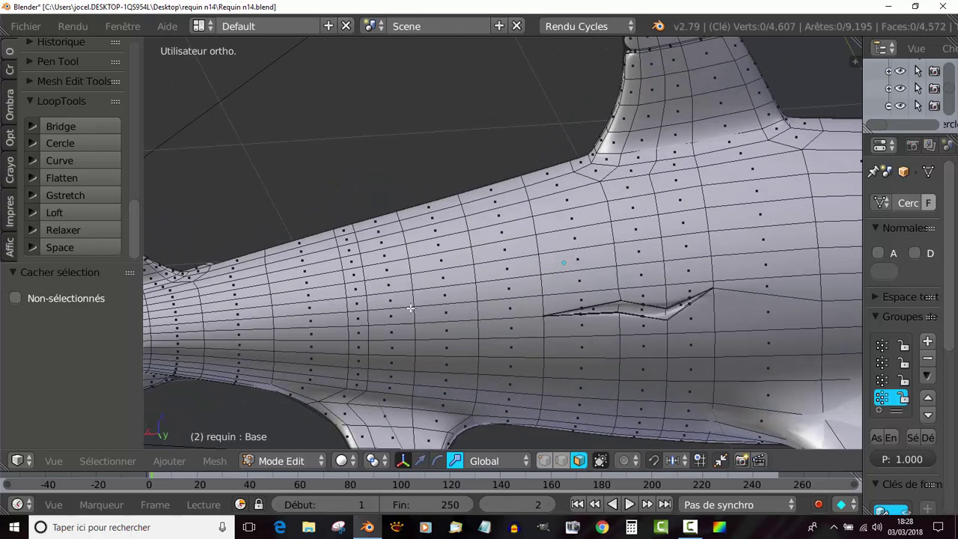
pyautogui.click(544, 461)
pyautogui.moveTo(428, 338); pyautogui.dragTo(456, 278, button='middle')
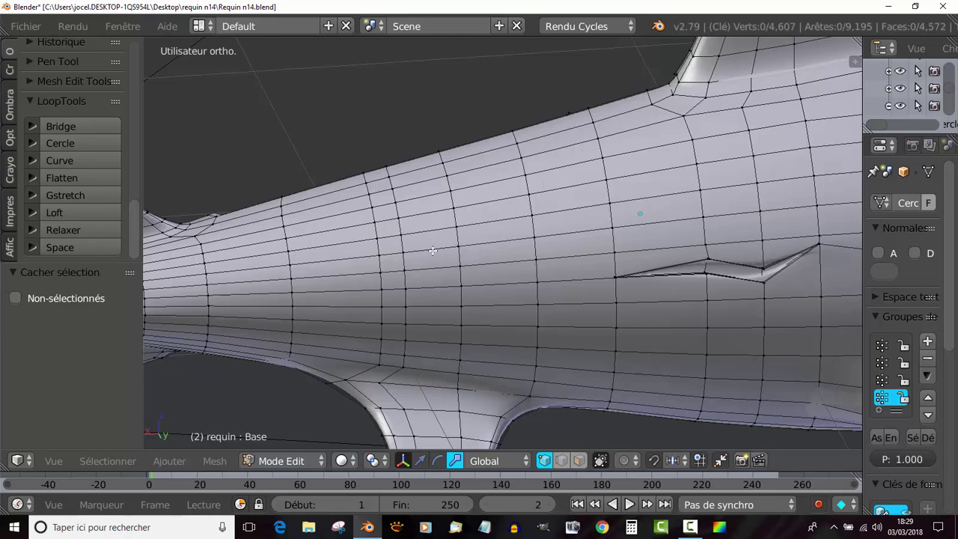
# Vertex-slide two vertices along the shark's flank
pyautogui.rightClick(378, 253)
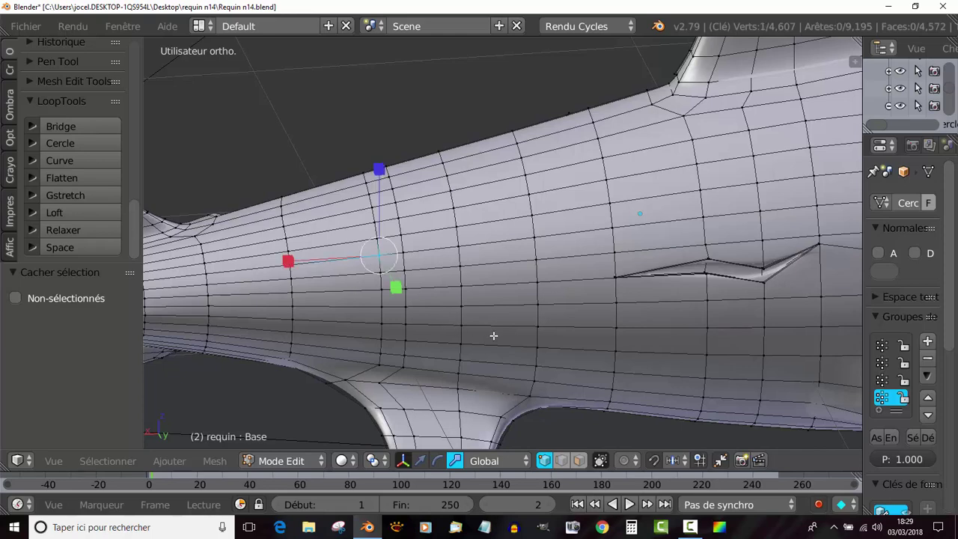
pyautogui.hotkey('shift', 'v')
pyautogui.click(494, 343)
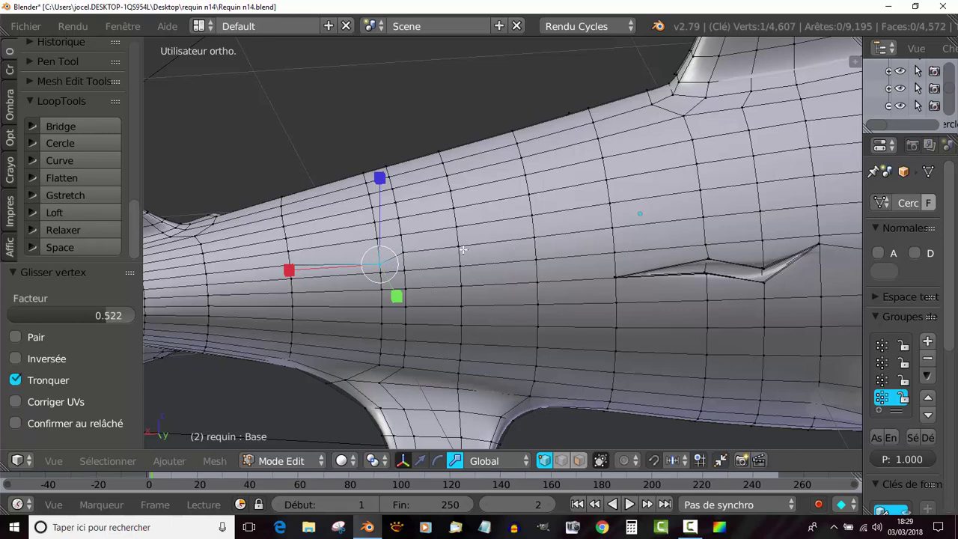
pyautogui.rightClick(534, 239)
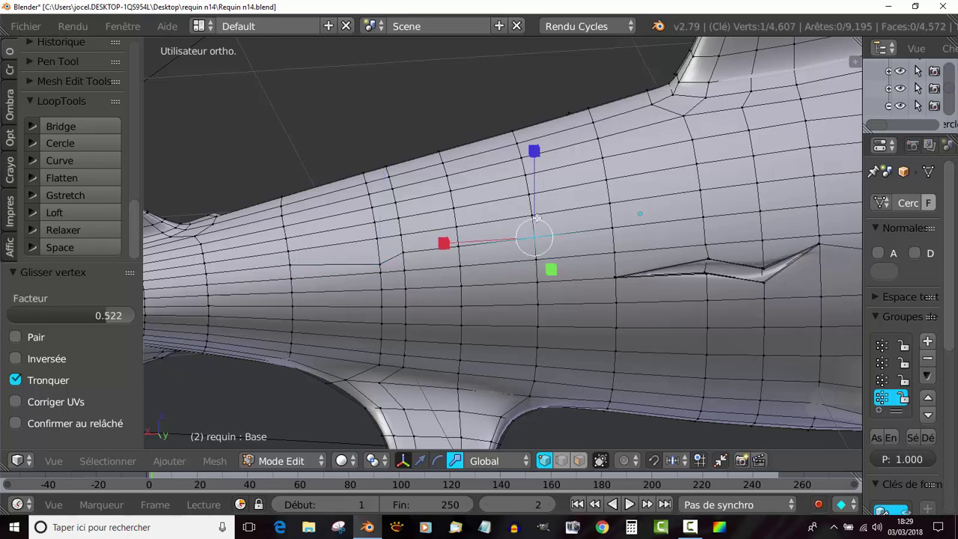
pyautogui.hotkey('shift', 'v')
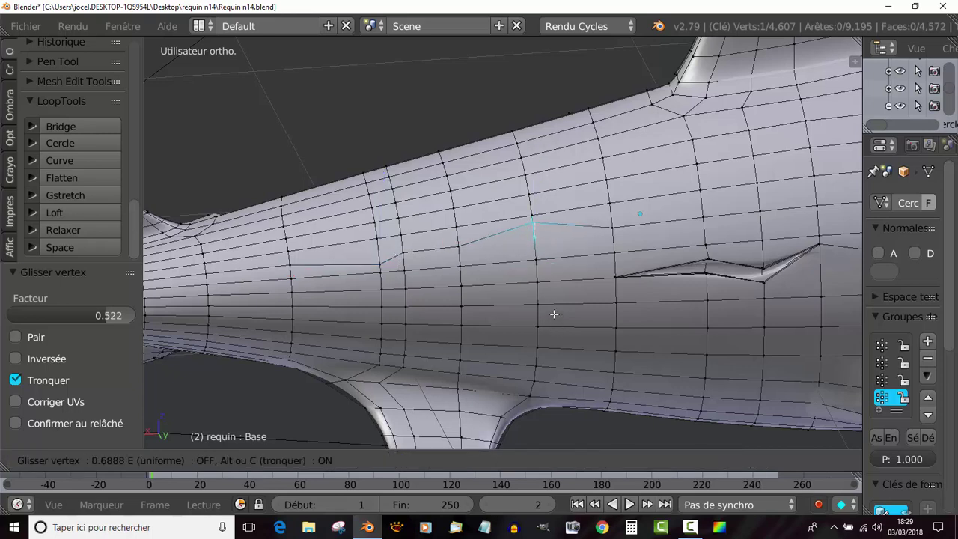
pyautogui.click(554, 314)
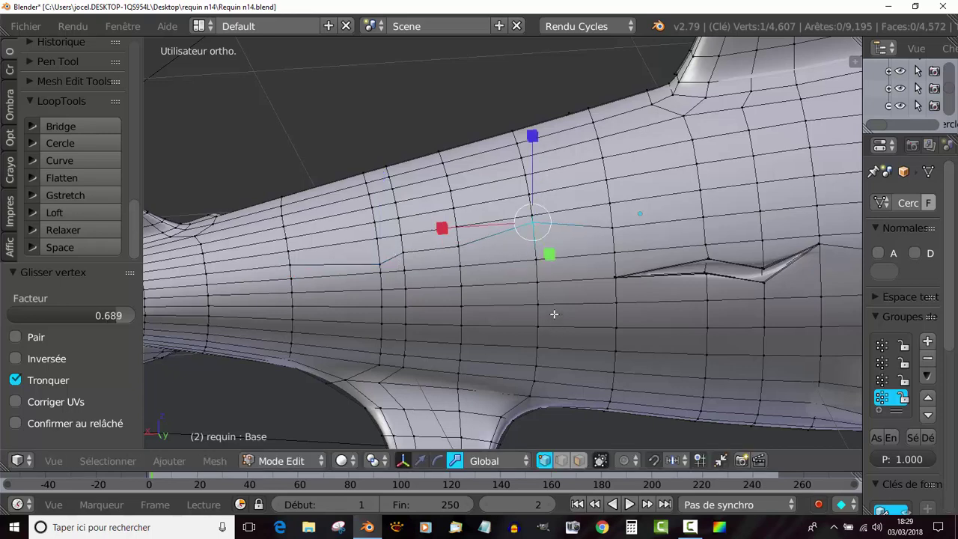
# Select an edge between two flank vertices and rip it apart
pyautogui.rightClick(404, 252)
pyautogui.keyDown('shift'); pyautogui.rightClick(455, 247); pyautogui.keyUp('shift')
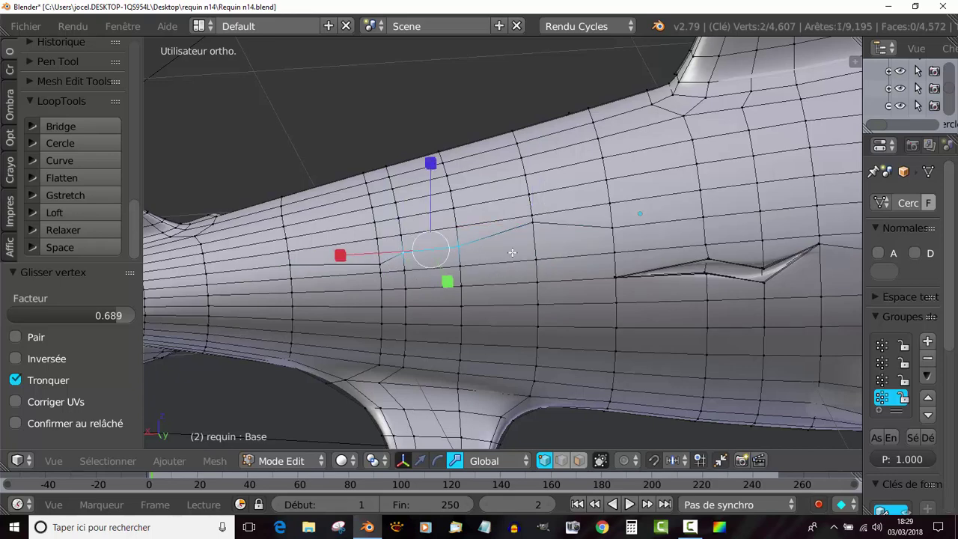
pyautogui.press('e')
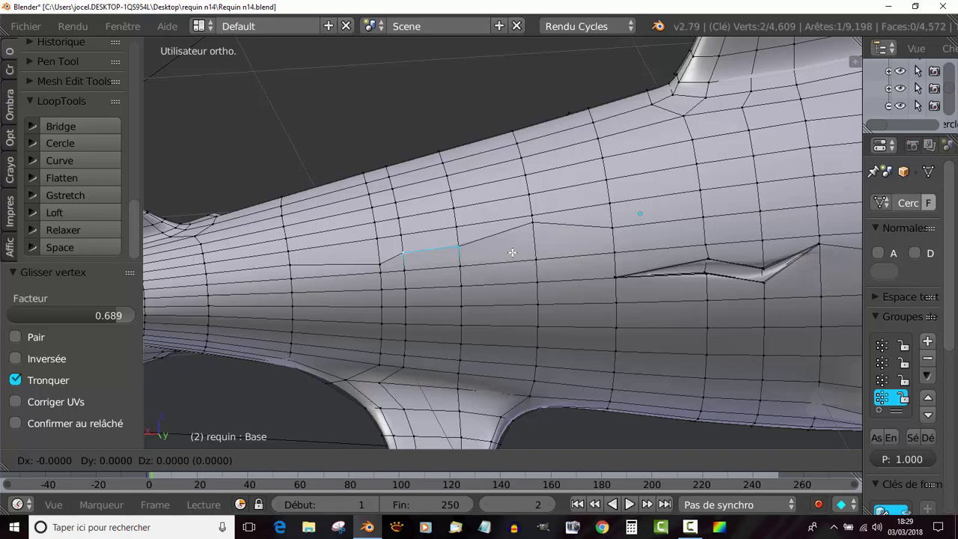
# Slide the ripped edge open into a gap, then undo both the gap and the rip
pyautogui.rightClick(512, 252)
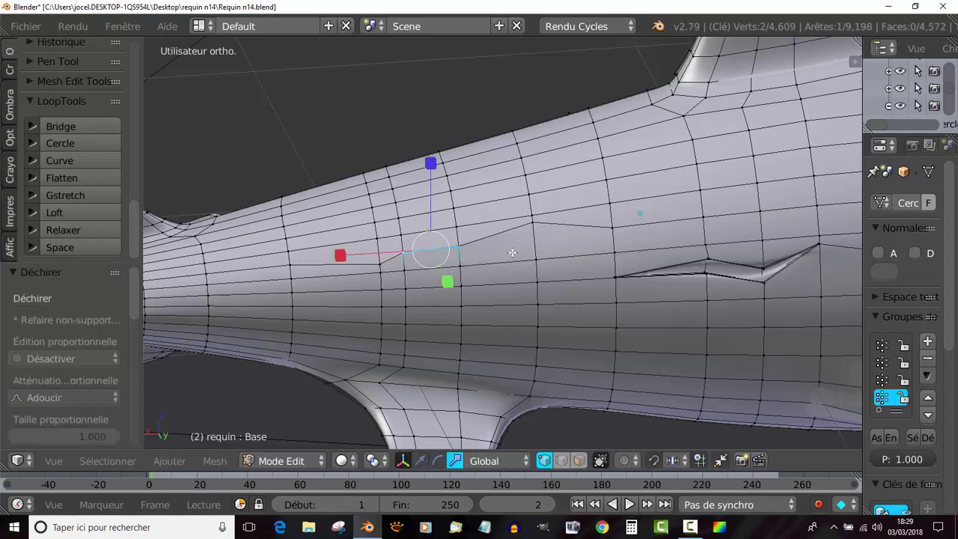
pyautogui.press('g')
pyautogui.press('g')
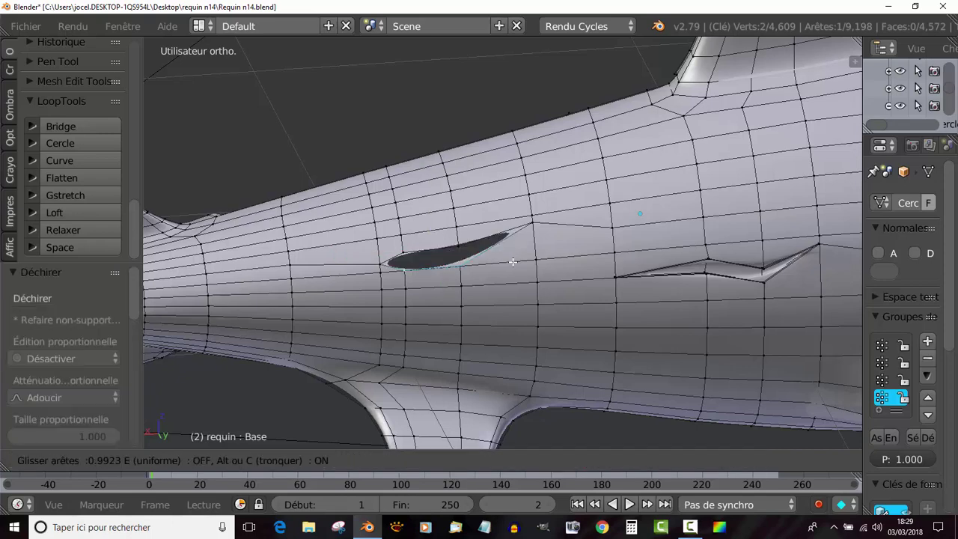
pyautogui.click(514, 258)
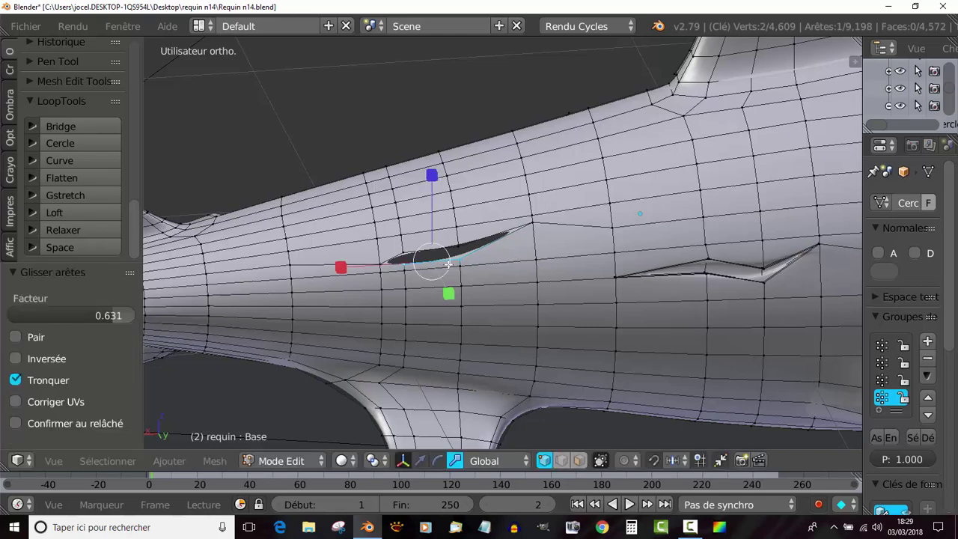
pyautogui.moveTo(397, 263)
pyautogui.mouseDown(button='middle')
pyautogui.moveTo(371, 264)
pyautogui.moveTo(431, 242)
pyautogui.mouseUp(button='middle')
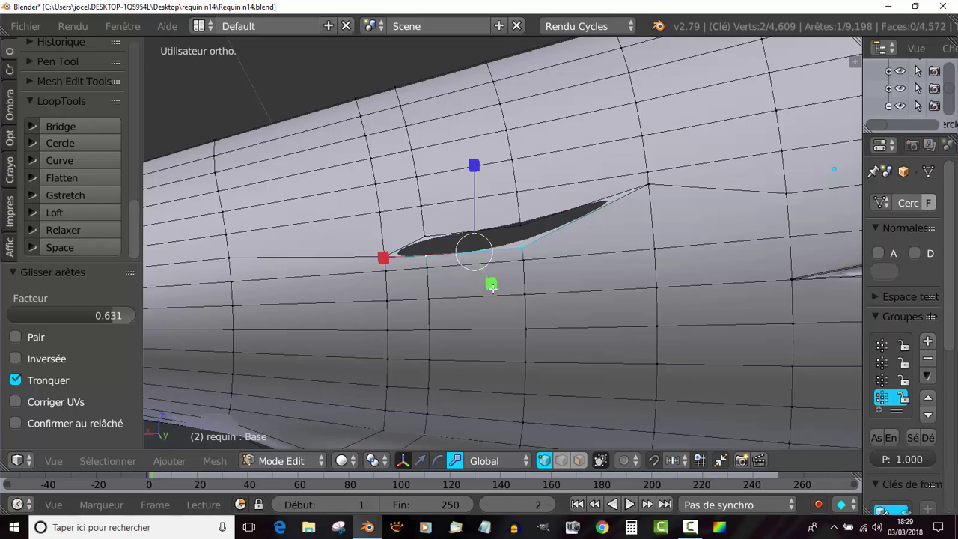
pyautogui.hotkey('ctrl', 'z')
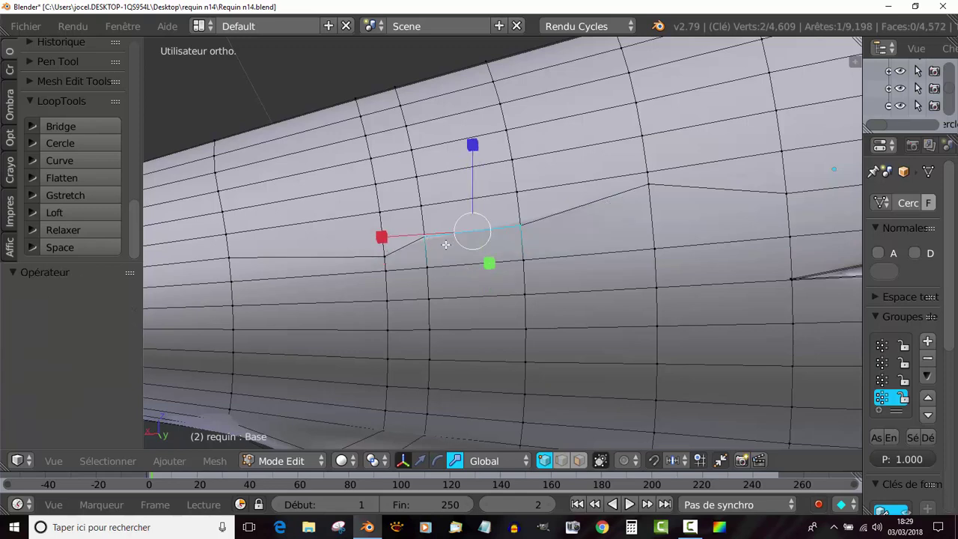
pyautogui.hotkey('ctrl', 'z')
# Vertex-slide three flank vertices to shape the gill slit line
pyautogui.rightClick(648, 186)
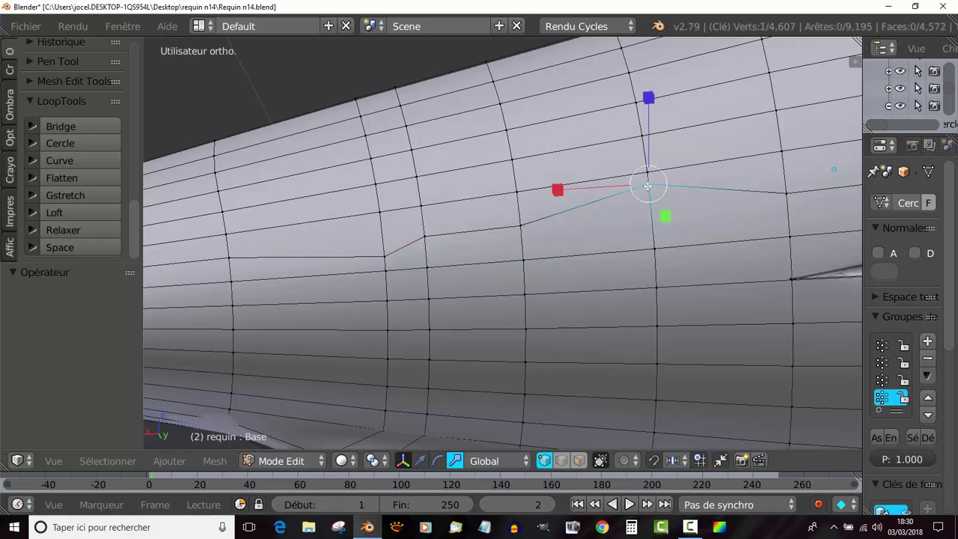
pyautogui.hotkey('shift', 'v')
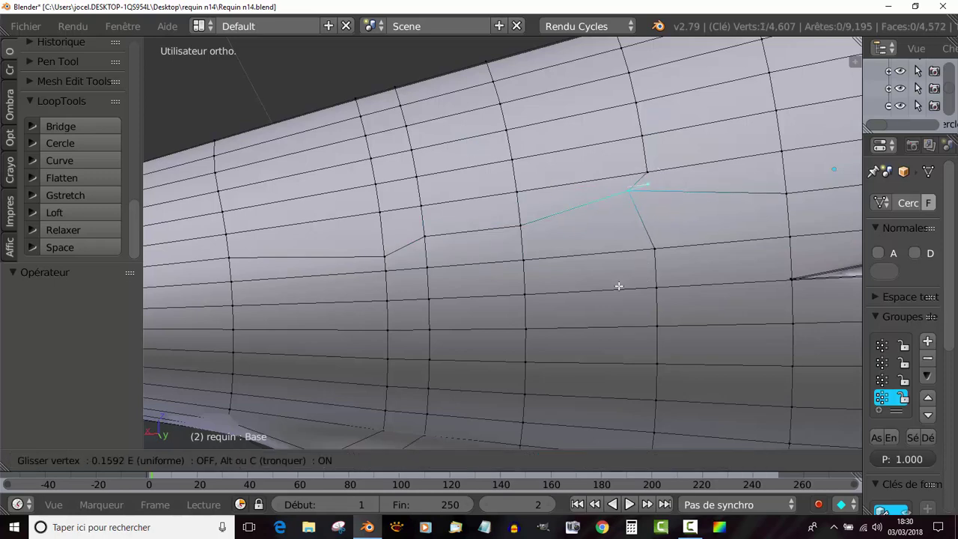
pyautogui.click(582, 305)
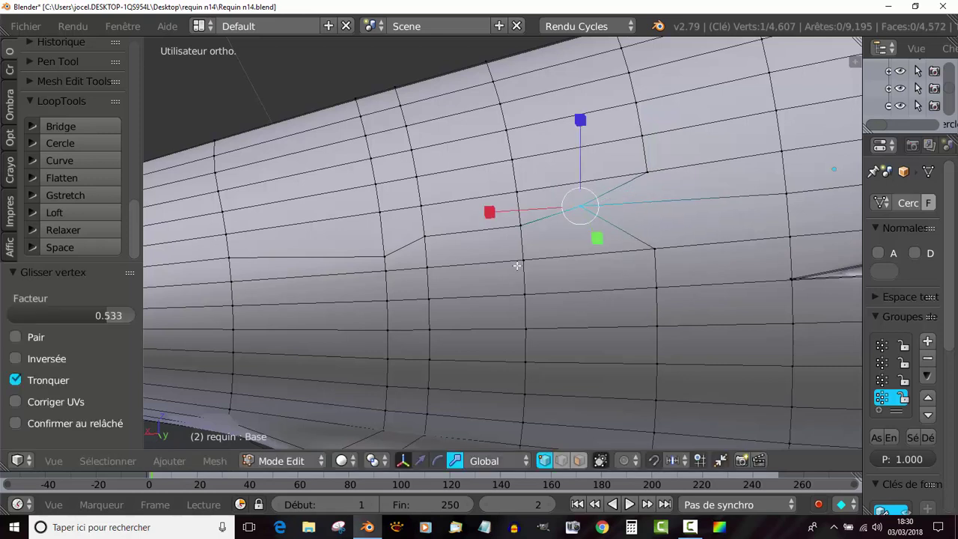
pyautogui.rightClick(425, 237)
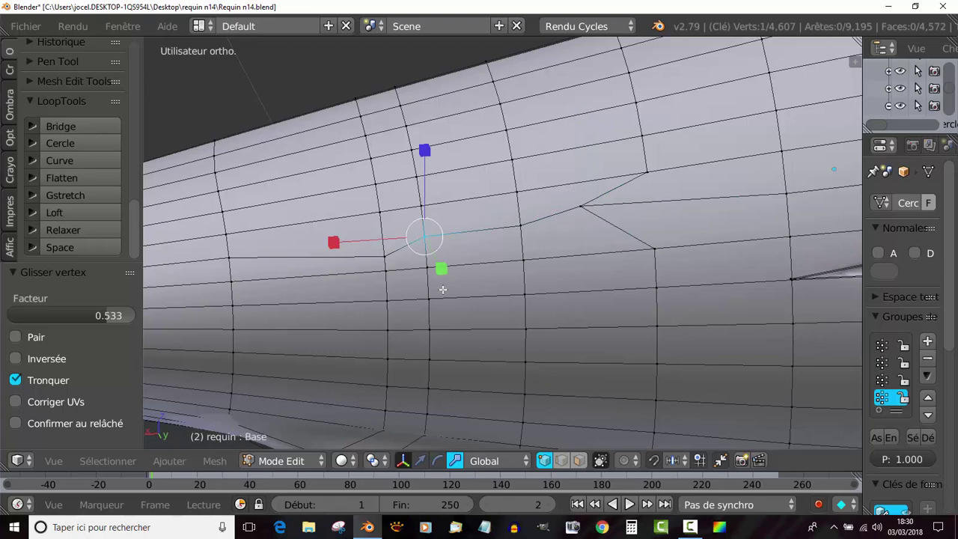
pyautogui.hotkey('shift', 'v')
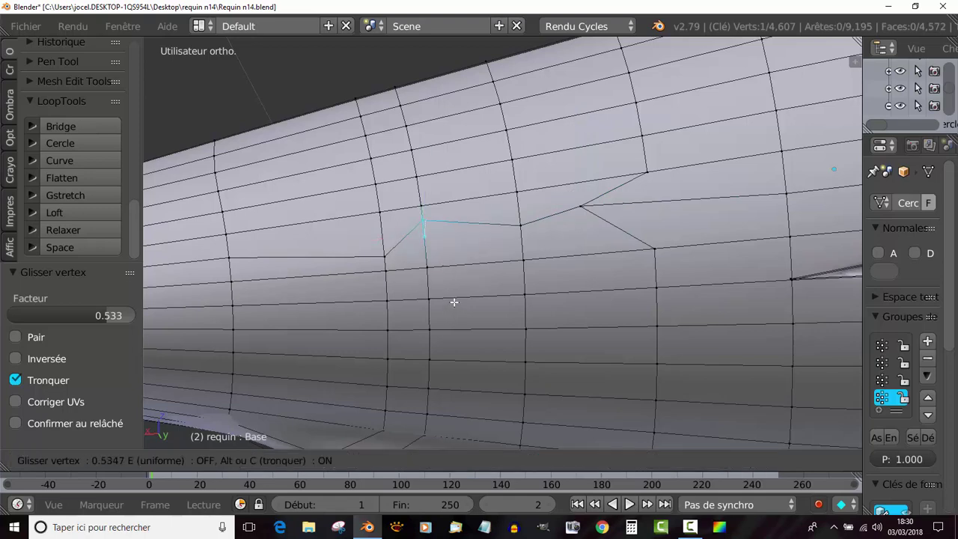
pyautogui.click(453, 303)
pyautogui.rightClick(525, 230)
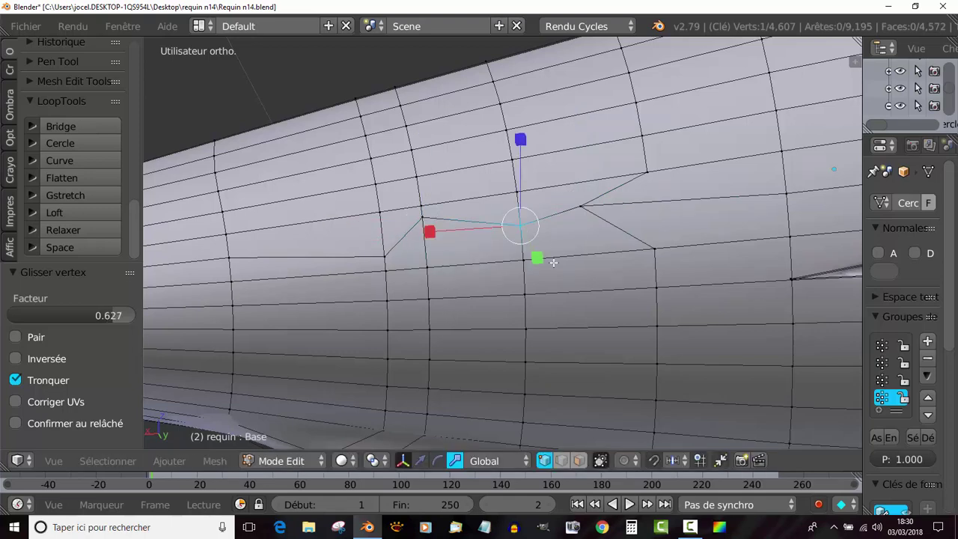
pyautogui.hotkey('shift', 'v')
pyautogui.click(556, 281)
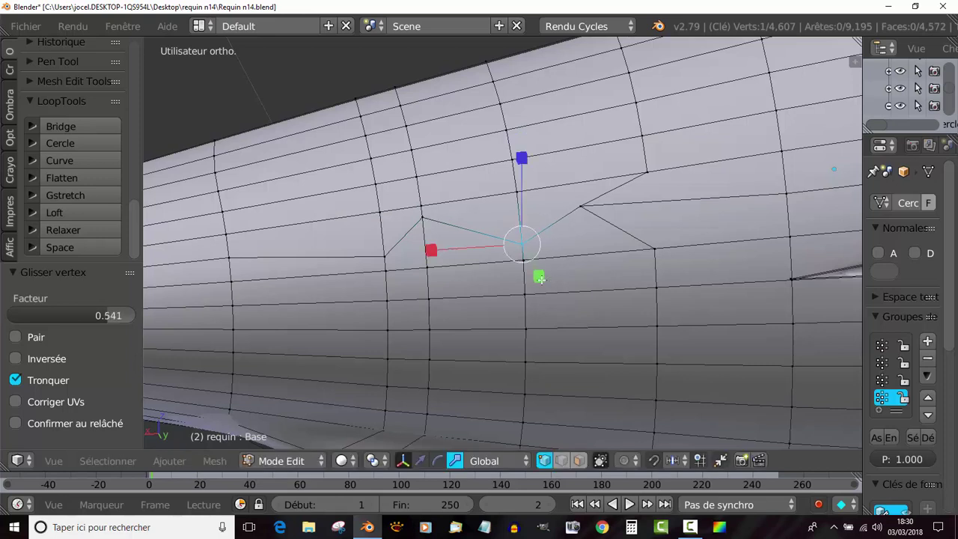
# Rip the slit edge with V and slide it open into a gill gap
pyautogui.keyDown('shift'); pyautogui.rightClick(522, 241); pyautogui.keyUp('shift')
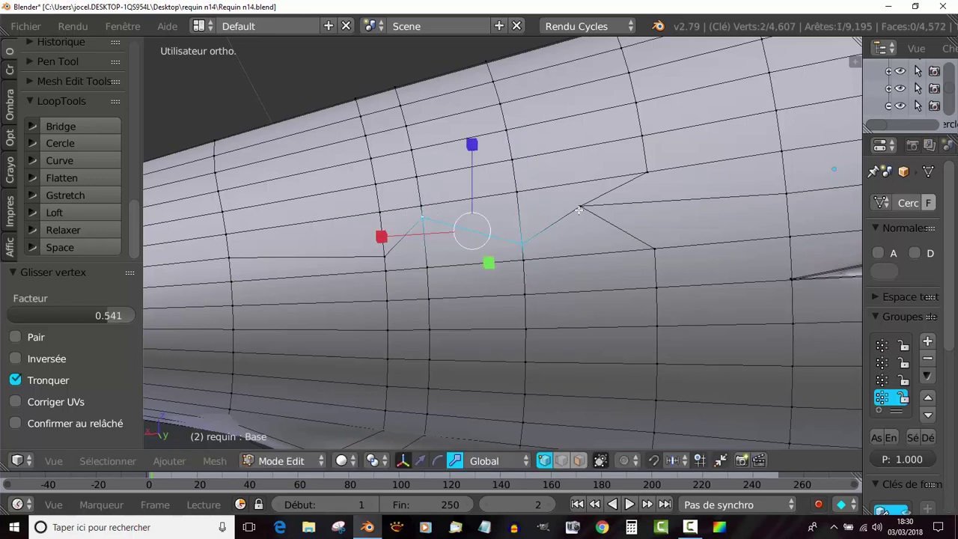
pyautogui.press('v')
pyautogui.click(556, 258)
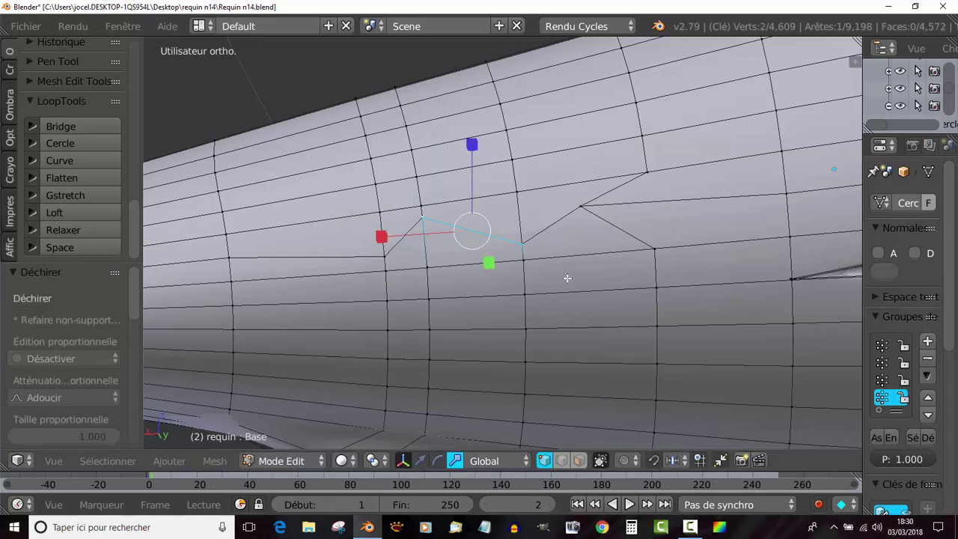
pyautogui.press('g')
pyautogui.press('g')
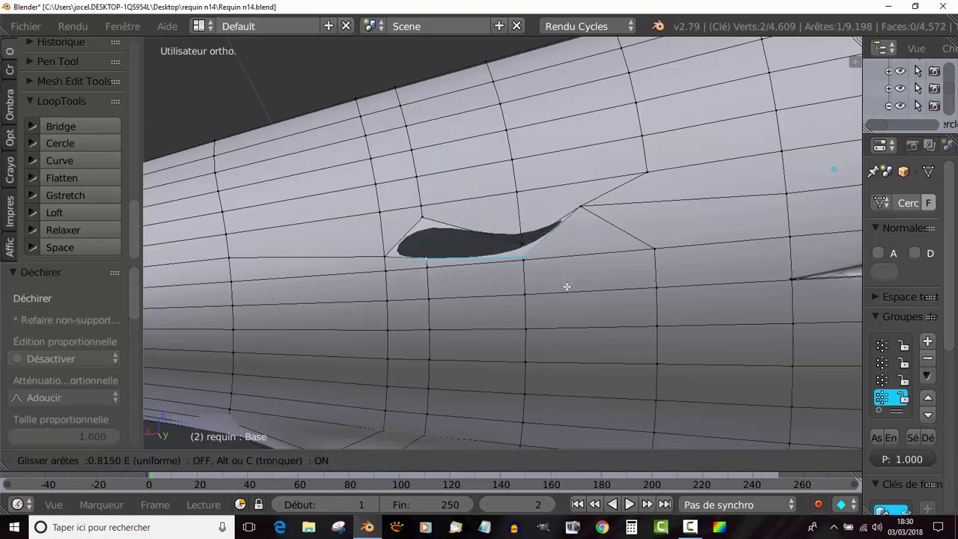
pyautogui.click(569, 283)
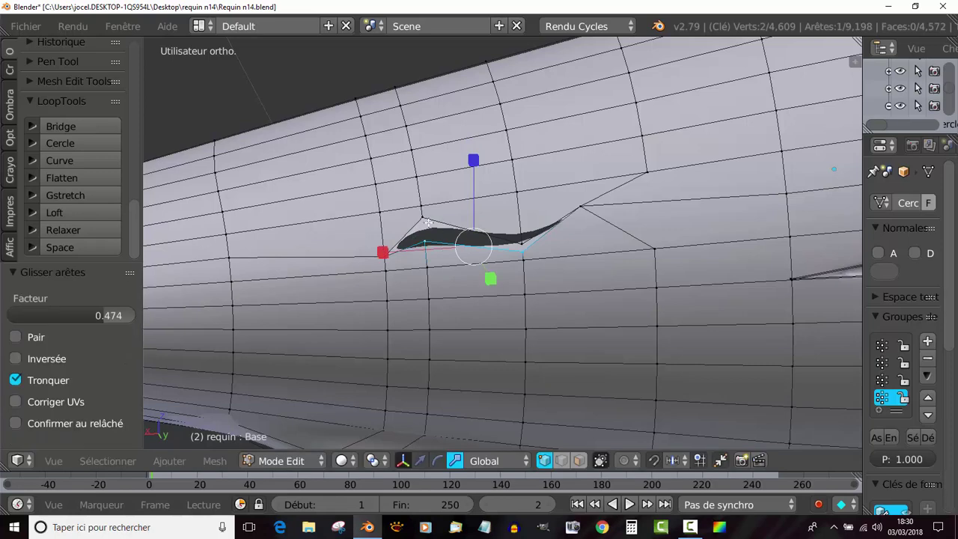
# Slide the slit's front corner vertex into place and return to Object Mode
pyautogui.rightClick(430, 217)
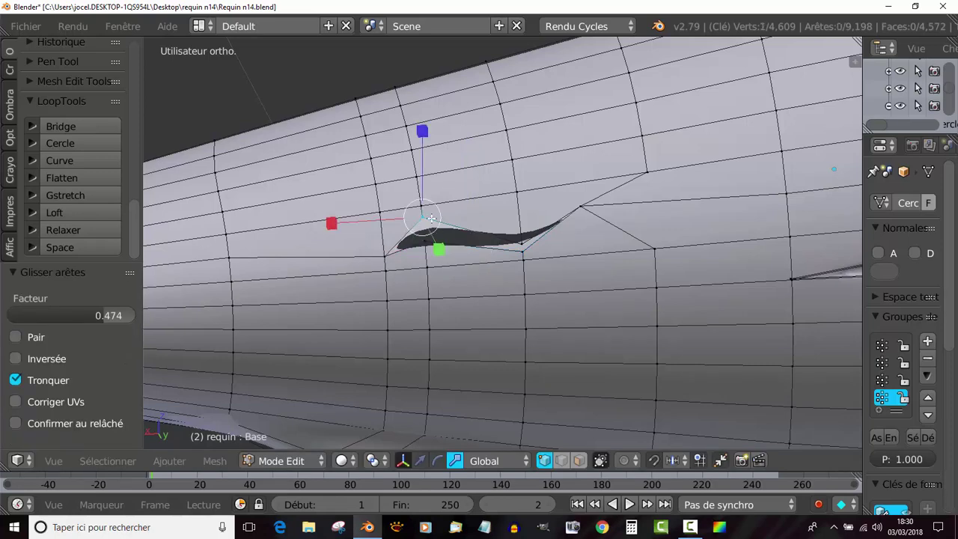
pyautogui.press('g')
pyautogui.press('g')
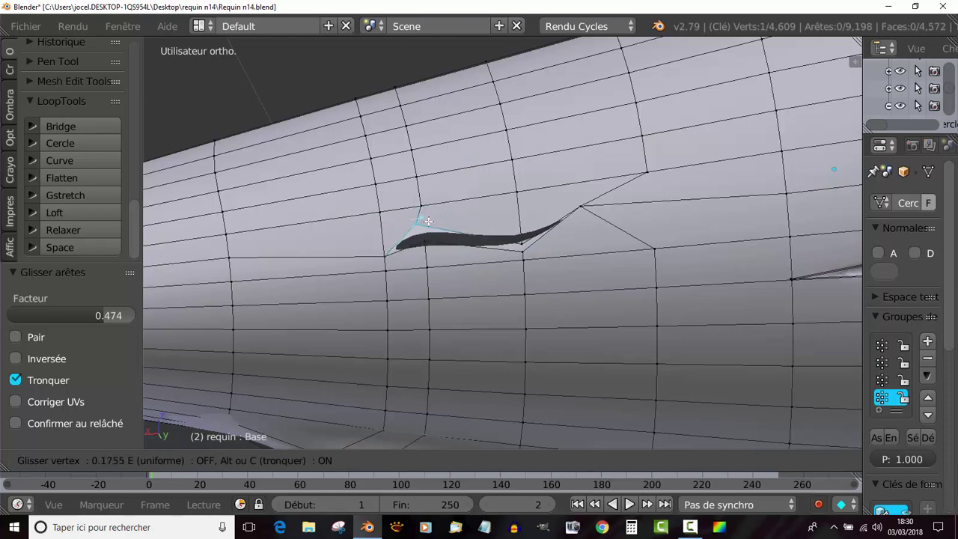
pyautogui.click(425, 220)
pyautogui.scroll(-4, 407, 320)
pyautogui.press('Tab')
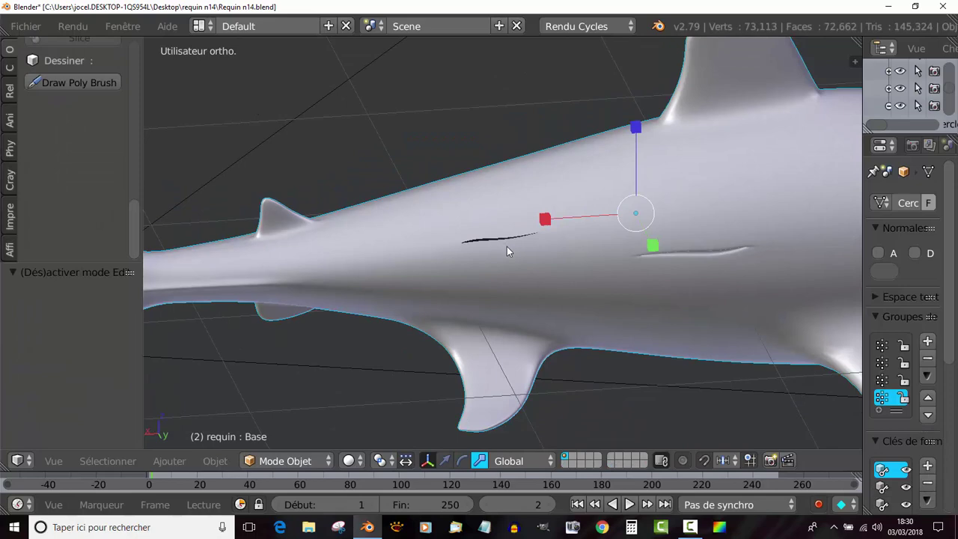
# In Edit Mode, slide the slit edge upward and nudge its front corner vertex to widen it
pyautogui.scroll(2, 506, 246)
pyautogui.scroll(-3, 508, 248)
pyautogui.press('Tab')
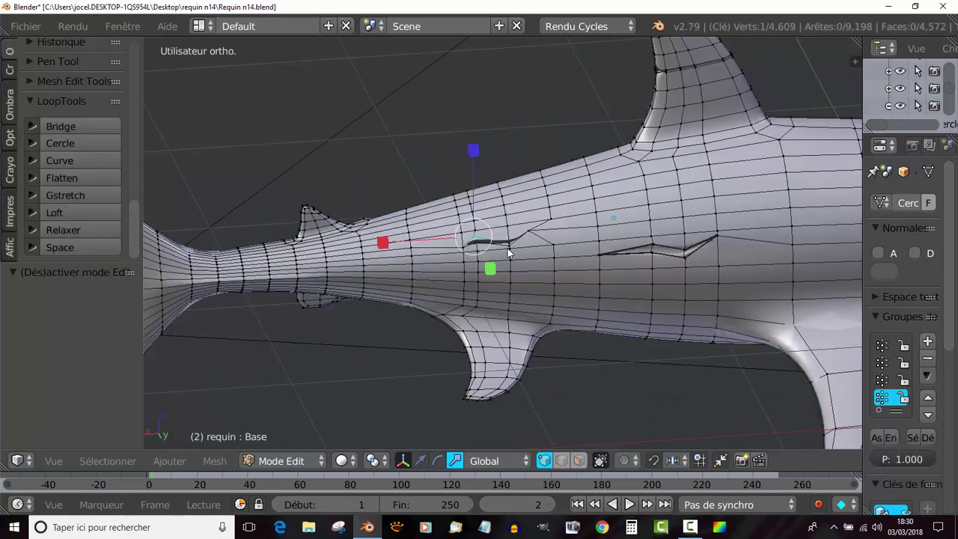
pyautogui.scroll(2, 508, 248)
pyautogui.scroll(3, 507, 248)
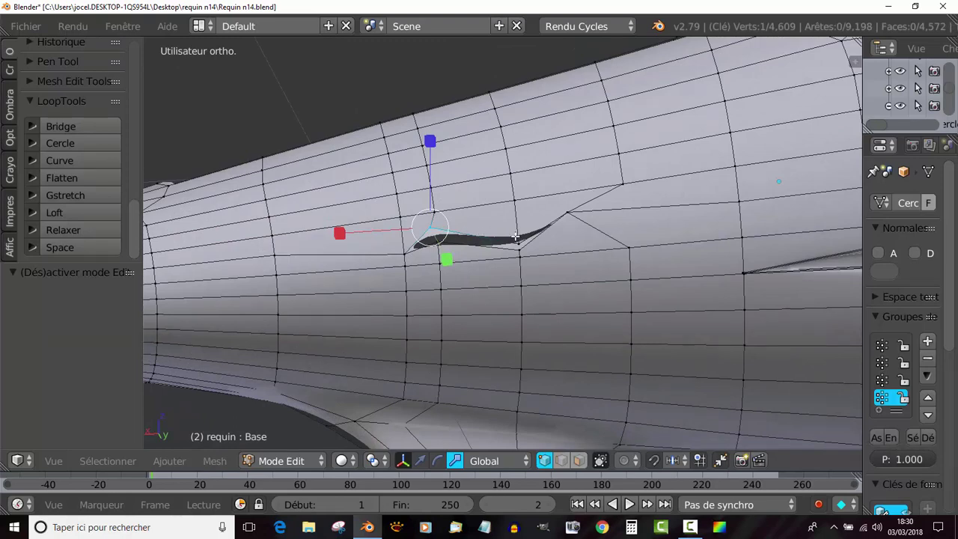
pyautogui.keyDown('shift'); pyautogui.rightClick(518, 241); pyautogui.keyUp('shift')
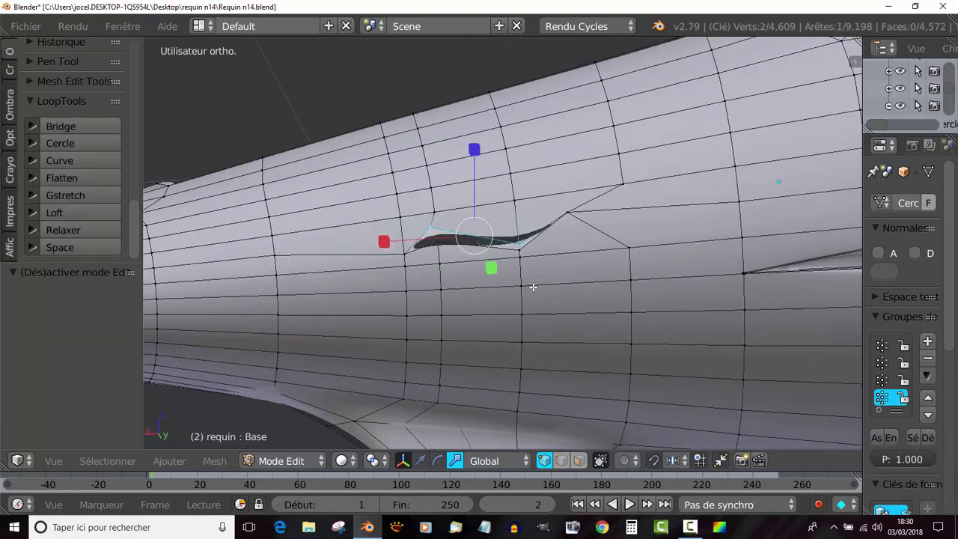
pyautogui.press('g')
pyautogui.press('g')
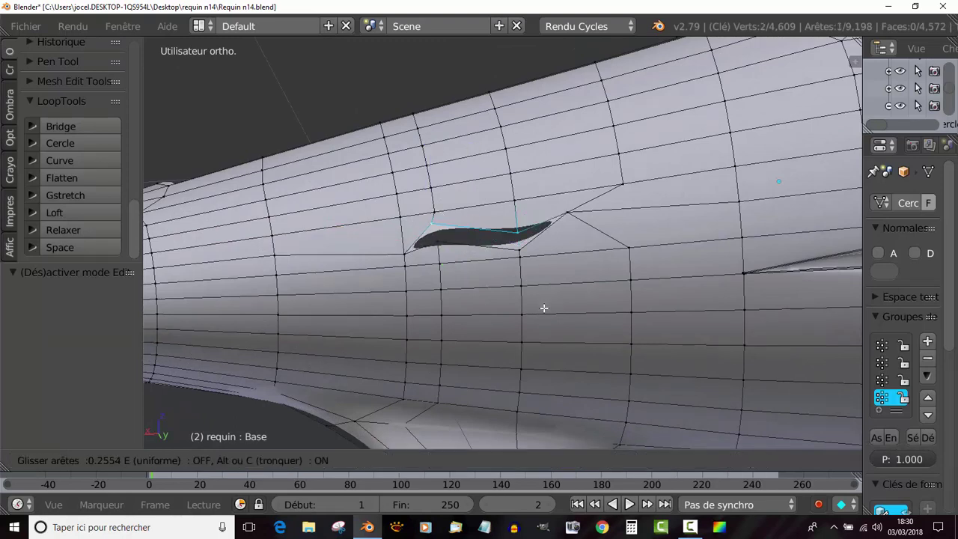
pyautogui.click(544, 308)
pyautogui.rightClick(429, 220)
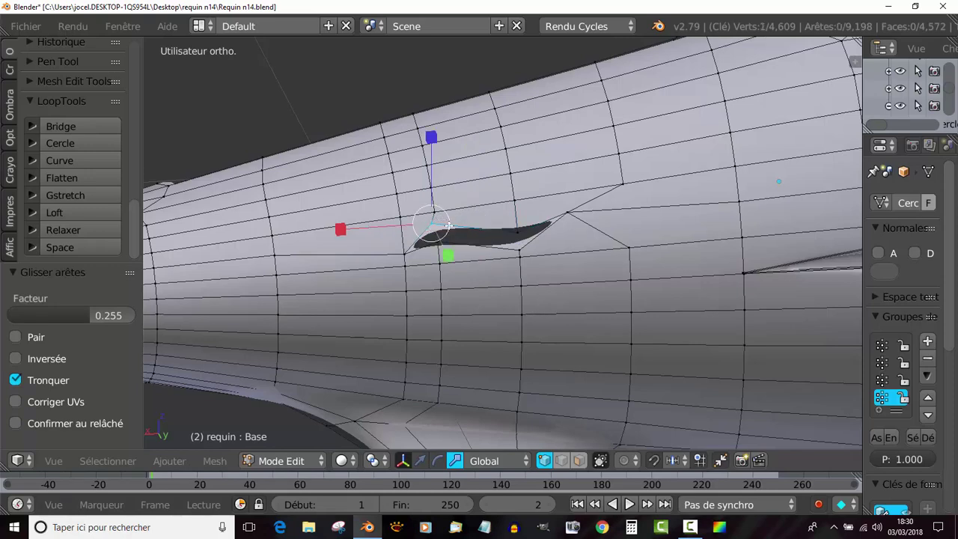
pyautogui.hotkey('shift', 'v')
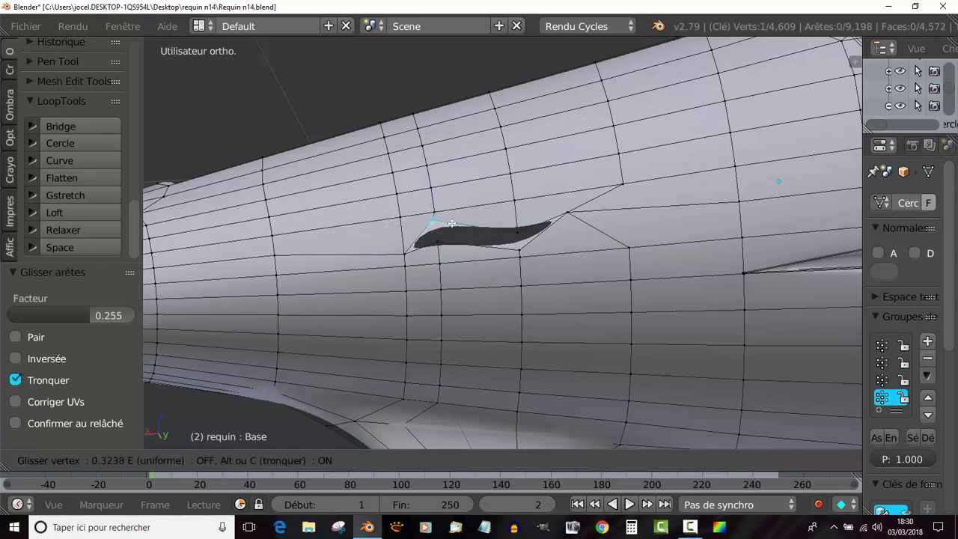
pyautogui.click(452, 228)
# Check the whole shark in Object Mode, then reframe the view and re-enter Edit Mode
pyautogui.press('Tab')
pyautogui.scroll(-3, 453, 229)
pyautogui.scroll(-3, 454, 240)
pyautogui.moveTo(455, 252)
pyautogui.mouseDown(button='middle')
pyautogui.moveTo(587, 274)
pyautogui.moveTo(389, 279)
pyautogui.moveTo(555, 279)
pyautogui.moveTo(588, 262)
pyautogui.moveTo(453, 263)
pyautogui.moveTo(436, 228)
pyautogui.mouseUp(button='middle')
pyautogui.scroll(-1, 498, 262)
pyautogui.scroll(-3, 498, 262)
pyautogui.press('Tab')
pyautogui.scroll(2, 588, 261)
pyautogui.scroll(1, 559, 255)
pyautogui.scroll(3, 431, 229)
pyautogui.scroll(1, 496, 247)
# Select the edge loop around the gill hole in edge mode and set the transform widget to Move
pyautogui.keyDown('shift'); pyautogui.moveTo(496, 248); pyautogui.dragTo(559, 273, button='middle'); pyautogui.keyUp('shift')
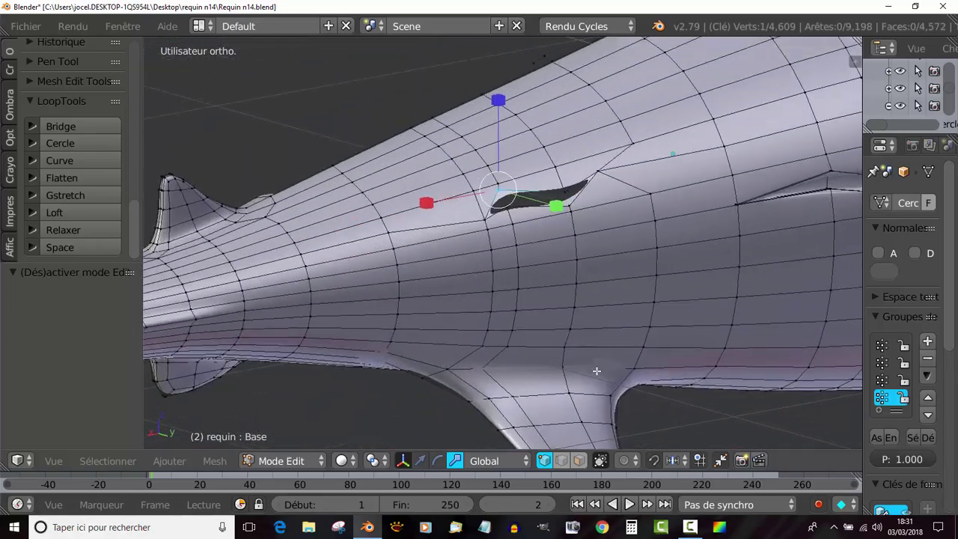
pyautogui.click(561, 461)
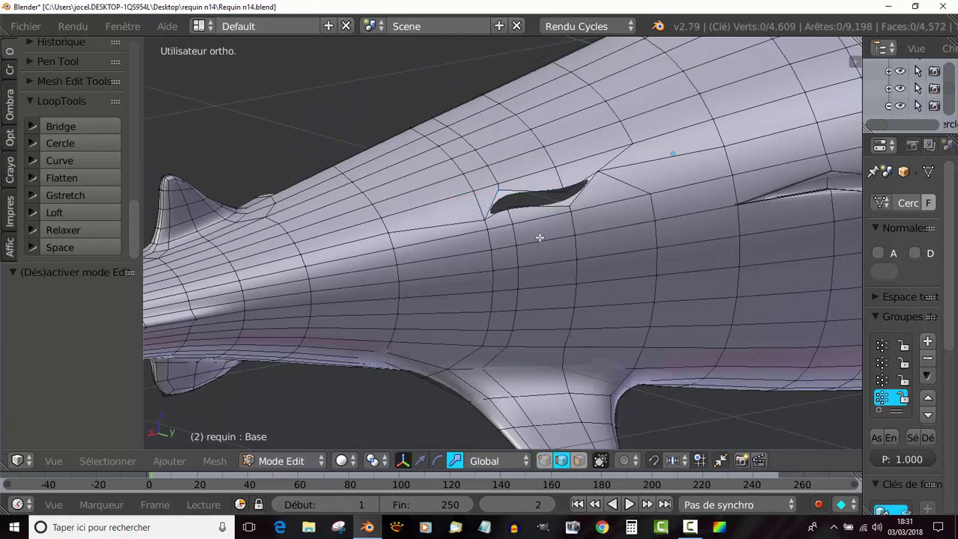
pyautogui.keyDown('alt'); pyautogui.rightClick(532, 193); pyautogui.keyUp('alt')
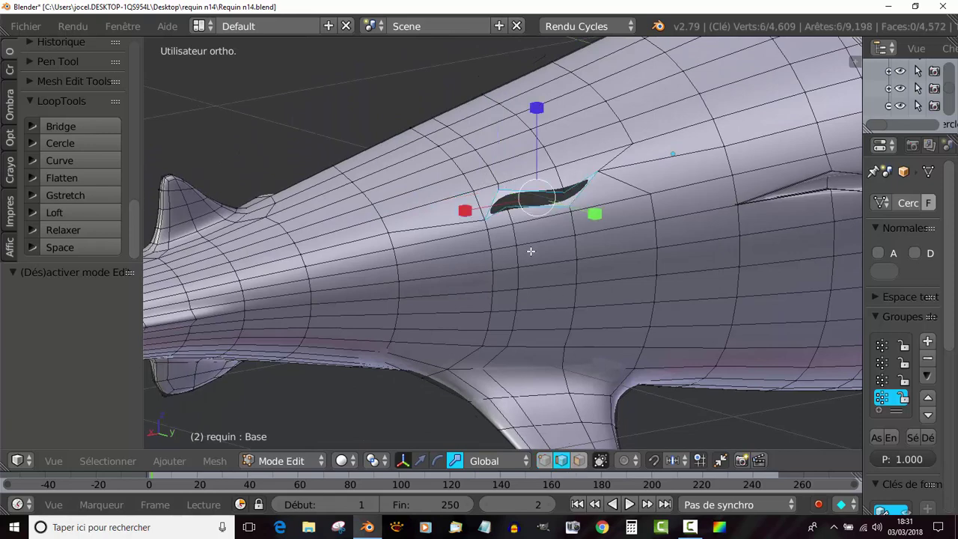
pyautogui.press('z')
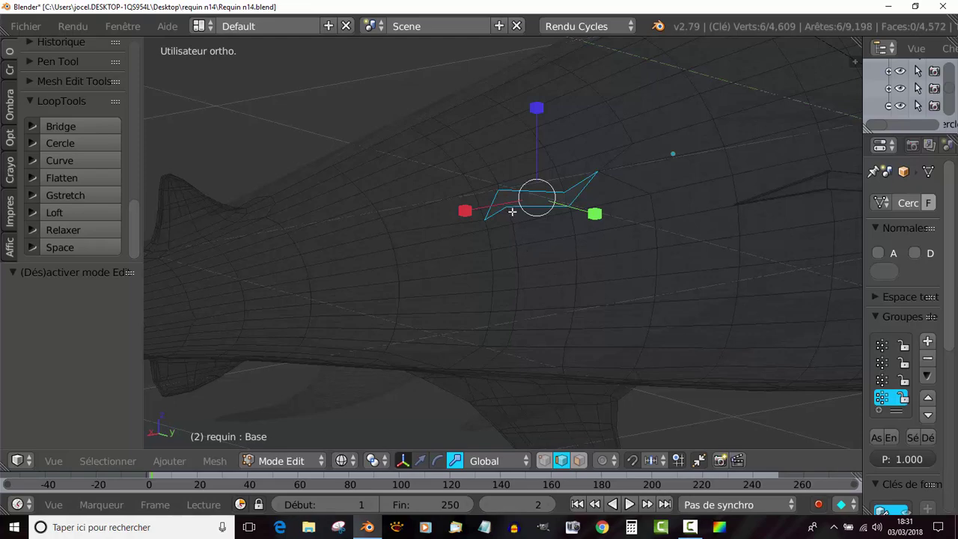
pyautogui.press('z')
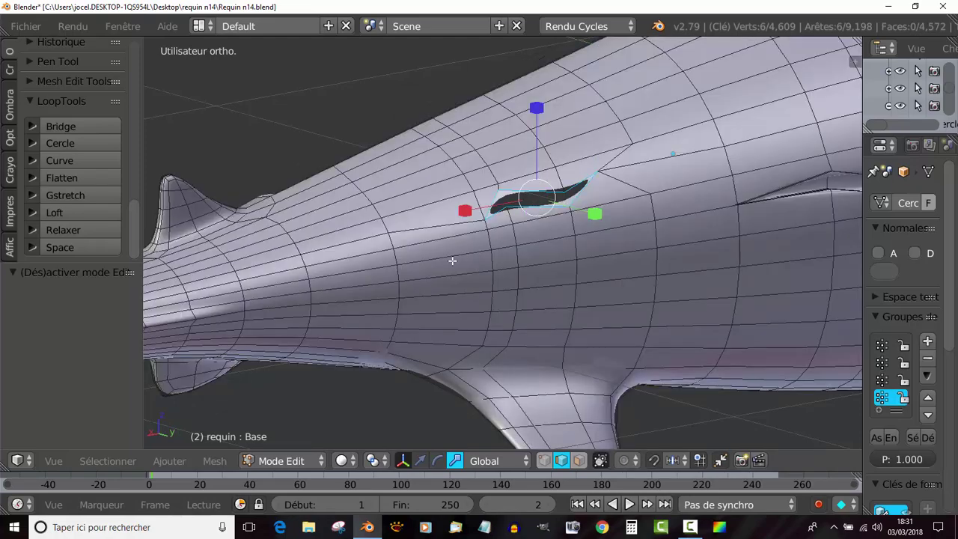
pyautogui.moveTo(452, 261); pyautogui.dragTo(573, 260, button='middle')
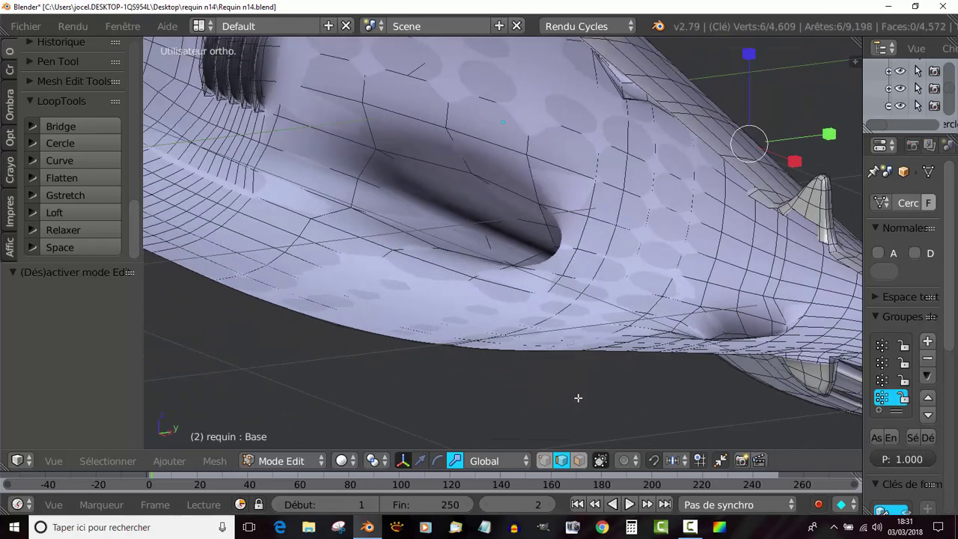
pyautogui.click(420, 460)
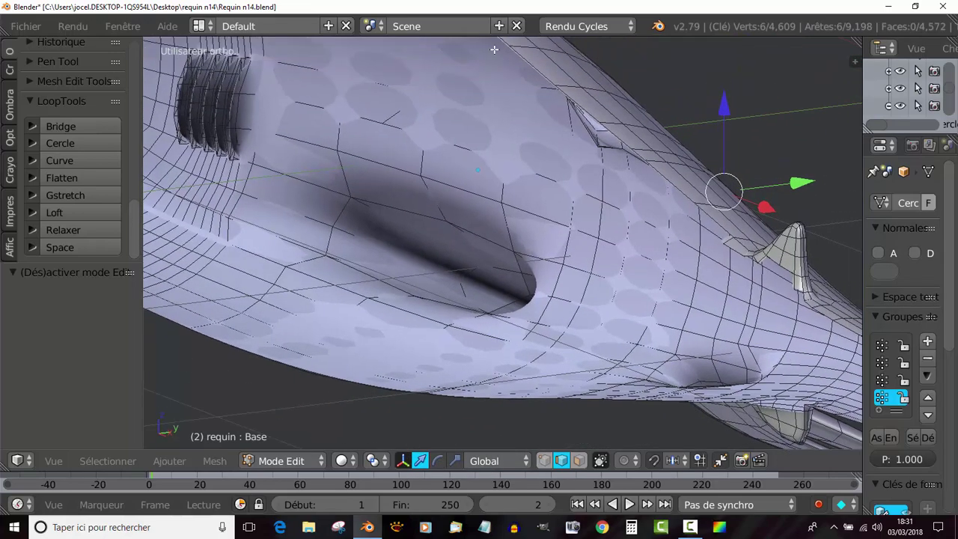
pyautogui.moveTo(534, 381)
pyautogui.mouseDown(button='middle')
pyautogui.moveTo(524, 262)
pyautogui.moveTo(502, 171)
pyautogui.moveTo(589, 139)
pyautogui.moveTo(566, 145)
pyautogui.moveTo(631, 152)
pyautogui.moveTo(648, 164)
pyautogui.mouseUp(button='middle')
# Extrude the opening's rim in place and push it slightly inward along Y
pyautogui.press('e')
pyautogui.rightClick(661, 158)
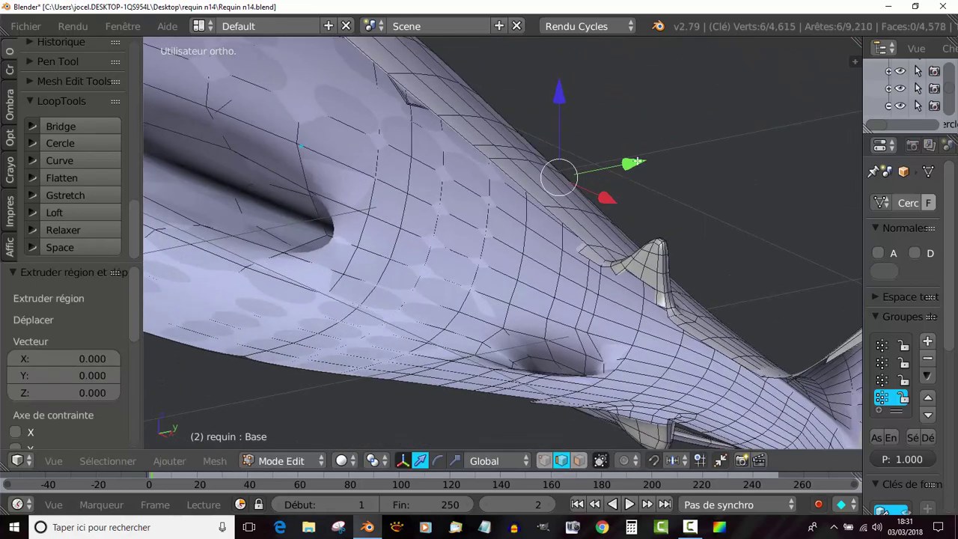
pyautogui.moveTo(637, 161); pyautogui.dragTo(635, 161)
pyautogui.moveTo(635, 161)
pyautogui.mouseDown(button='middle')
pyautogui.moveTo(647, 154)
pyautogui.moveTo(642, 159)
pyautogui.mouseUp(button='middle')
pyautogui.moveTo(640, 139); pyautogui.dragTo(641, 140)
pyautogui.scroll(2, 582, 149)
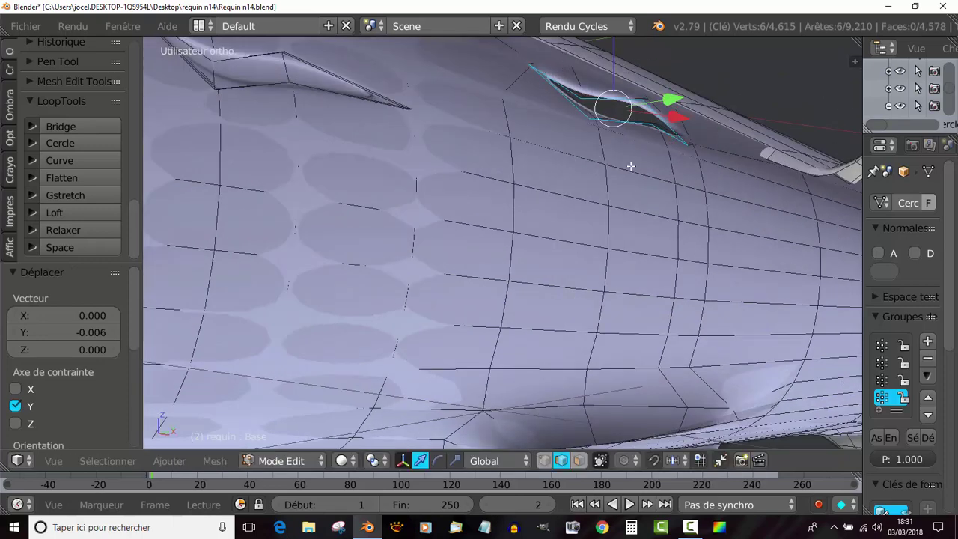
# Extrude the rim again, sink it -0.010 along Y, and select a corner edge
pyautogui.press('e')
pyautogui.press('Escape')
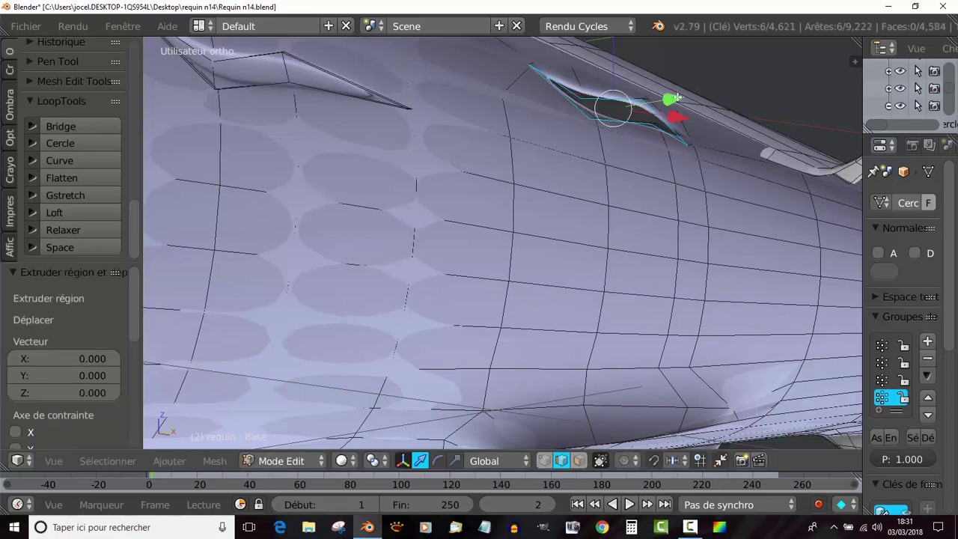
pyautogui.moveTo(674, 98); pyautogui.dragTo(671, 102)
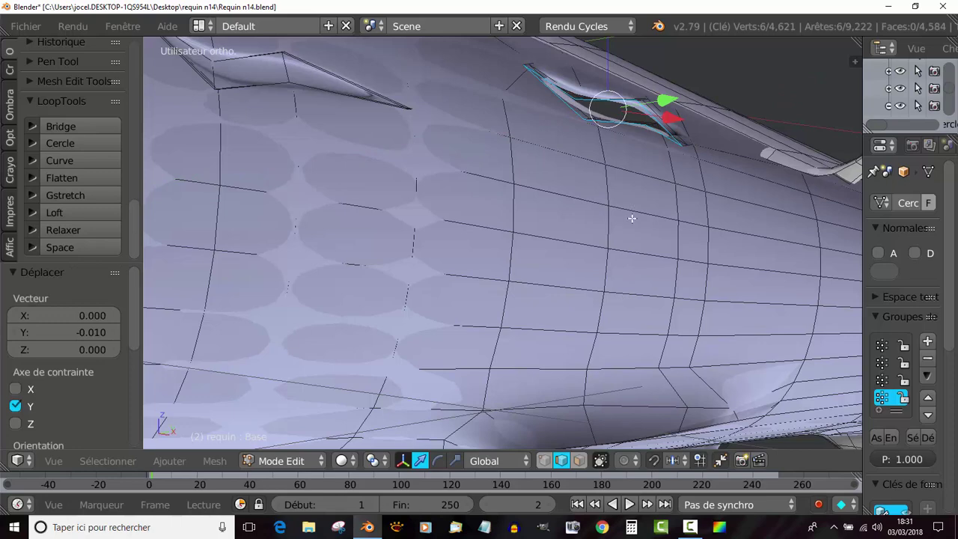
pyautogui.rightClick(569, 91)
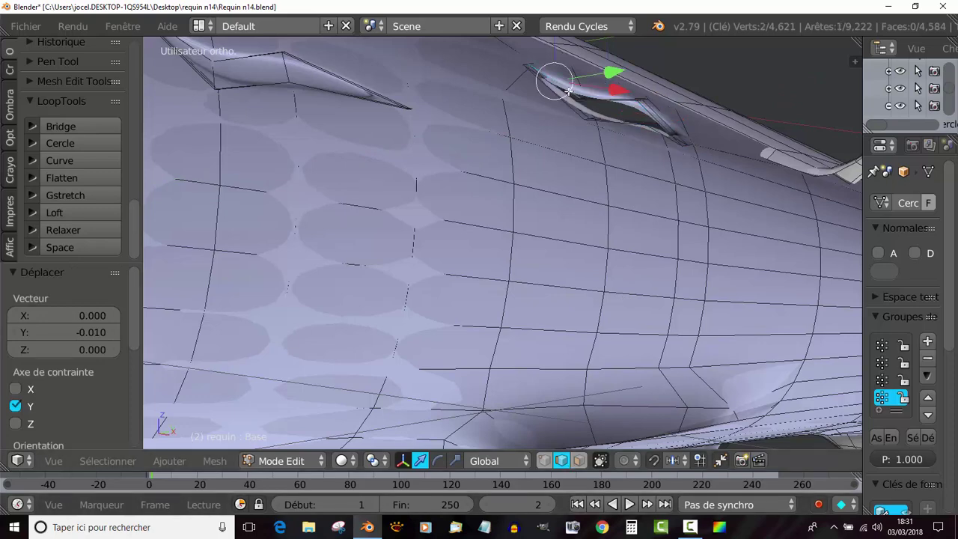
# Fill the three gaps at the opening's corners and far end with new faces
pyautogui.scroll(2, 556, 112)
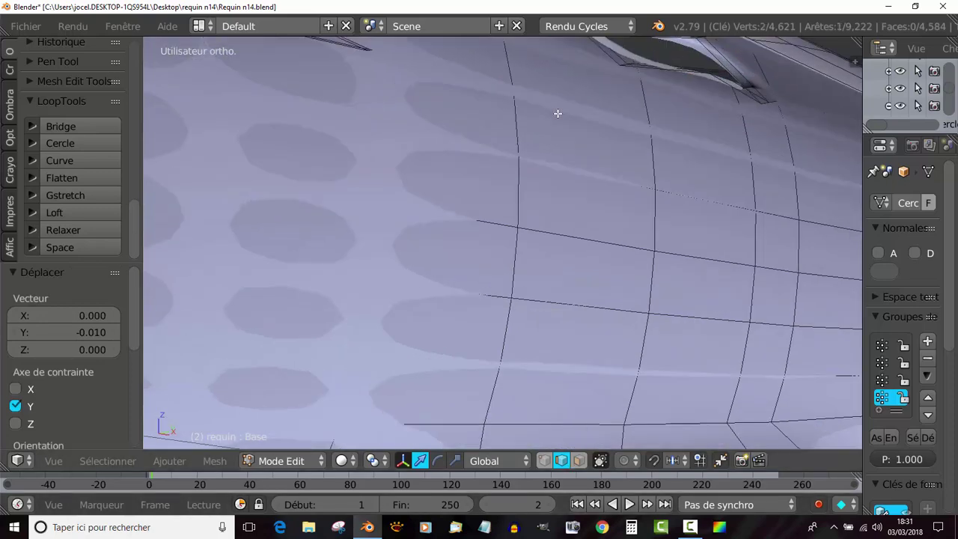
pyautogui.moveTo(556, 111)
pyautogui.mouseDown(button='middle')
pyautogui.moveTo(520, 250)
pyautogui.moveTo(570, 150)
pyautogui.mouseUp(button='middle')
pyautogui.scroll(2, 520, 249)
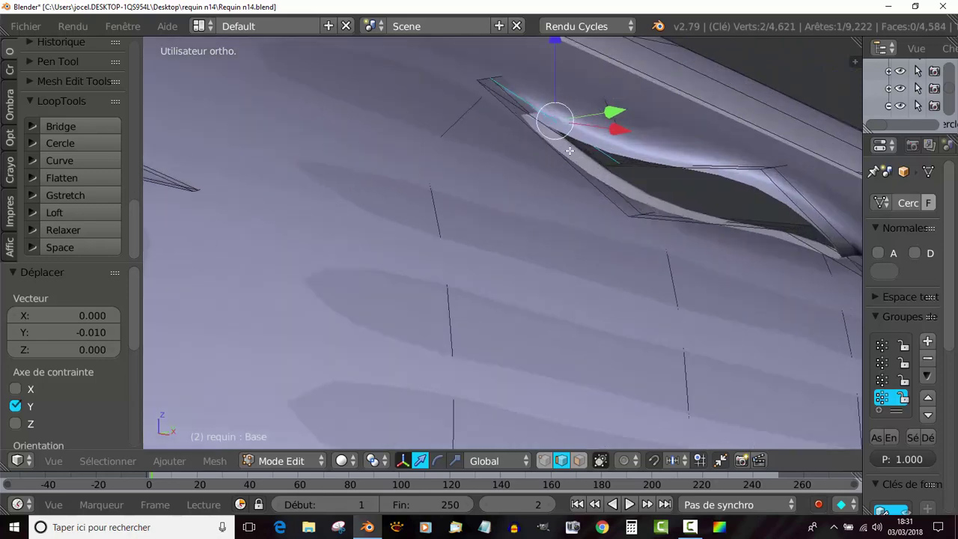
pyautogui.keyDown('shift'); pyautogui.rightClick(512, 95); pyautogui.keyUp('shift')
pyautogui.keyDown('shift'); pyautogui.rightClick(515, 125); pyautogui.keyUp('shift')
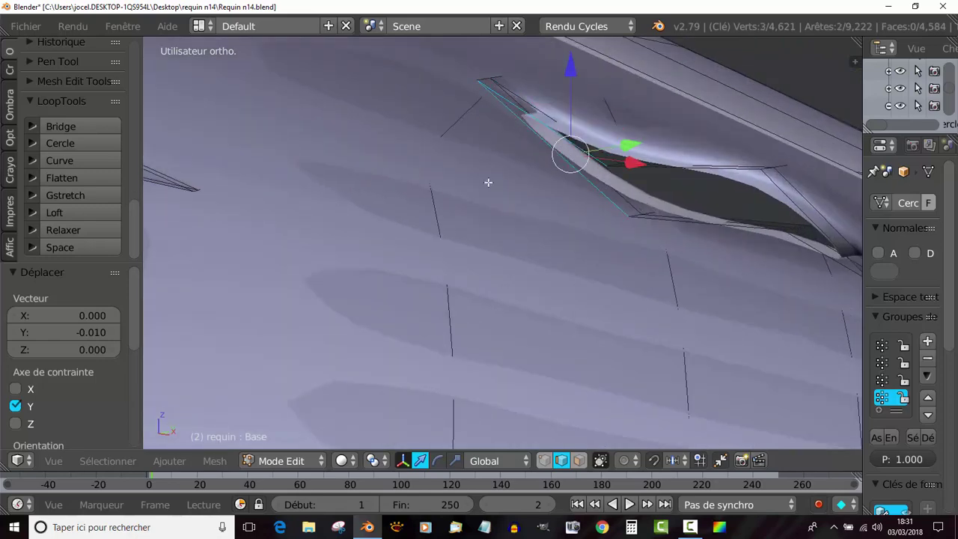
pyautogui.press('f')
pyautogui.rightClick(715, 170)
pyautogui.keyDown('shift'); pyautogui.rightClick(691, 223); pyautogui.keyUp('shift')
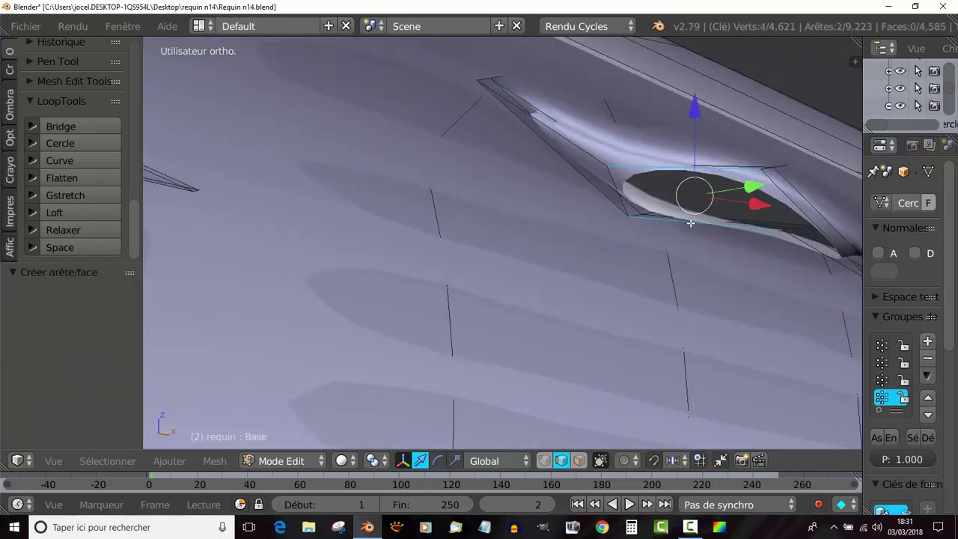
pyautogui.press('f')
pyautogui.rightClick(799, 213)
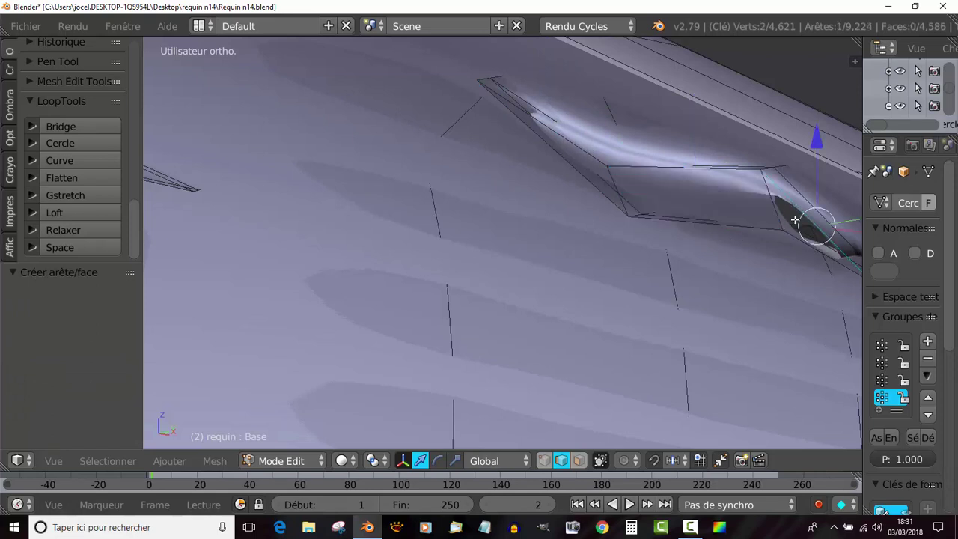
pyautogui.keyDown('shift'); pyautogui.rightClick(798, 243); pyautogui.keyUp('shift')
pyautogui.press('f')
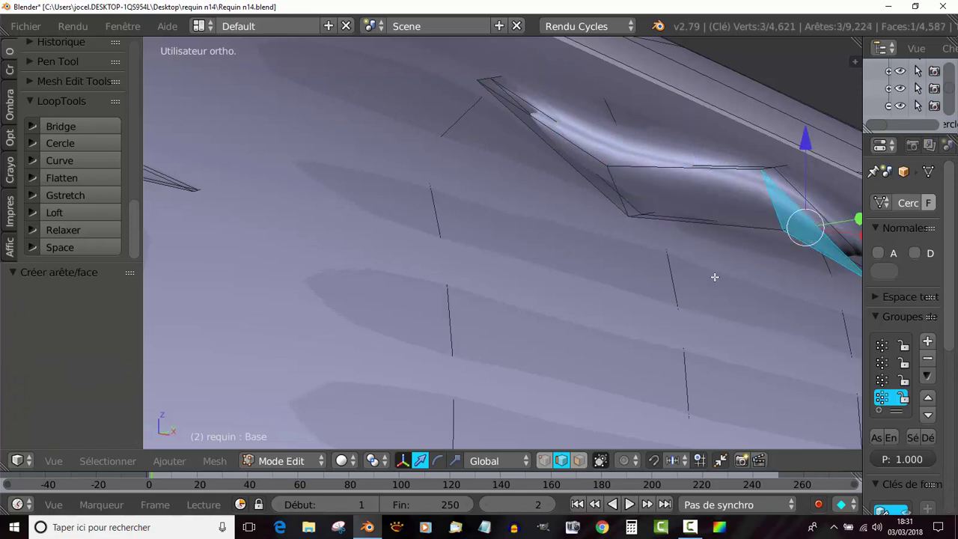
# Select the three new faces in face select mode and widen the properties editor
pyautogui.click(579, 460)
pyautogui.keyDown('shift'); pyautogui.rightClick(574, 177); pyautogui.keyUp('shift')
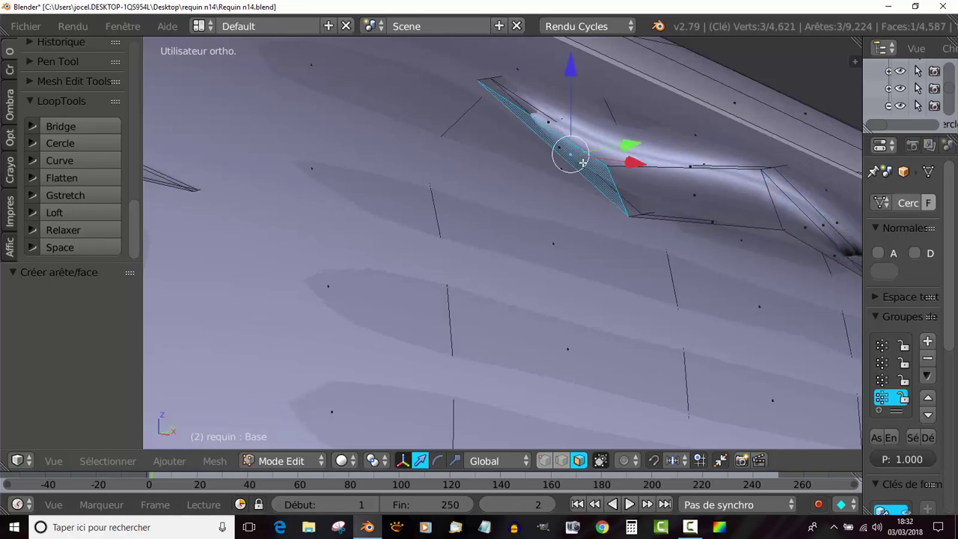
pyautogui.keyDown('shift'); pyautogui.rightClick(641, 192); pyautogui.keyUp('shift')
pyautogui.keyDown('shift'); pyautogui.rightClick(781, 211); pyautogui.keyUp('shift')
pyautogui.scroll(-5, 784, 215)
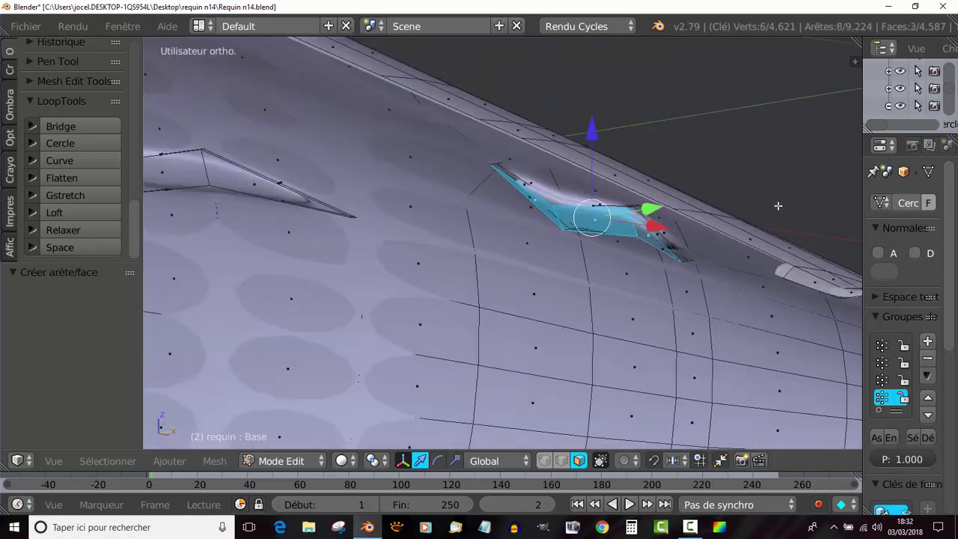
pyautogui.moveTo(778, 205); pyautogui.dragTo(590, 208, button='middle')
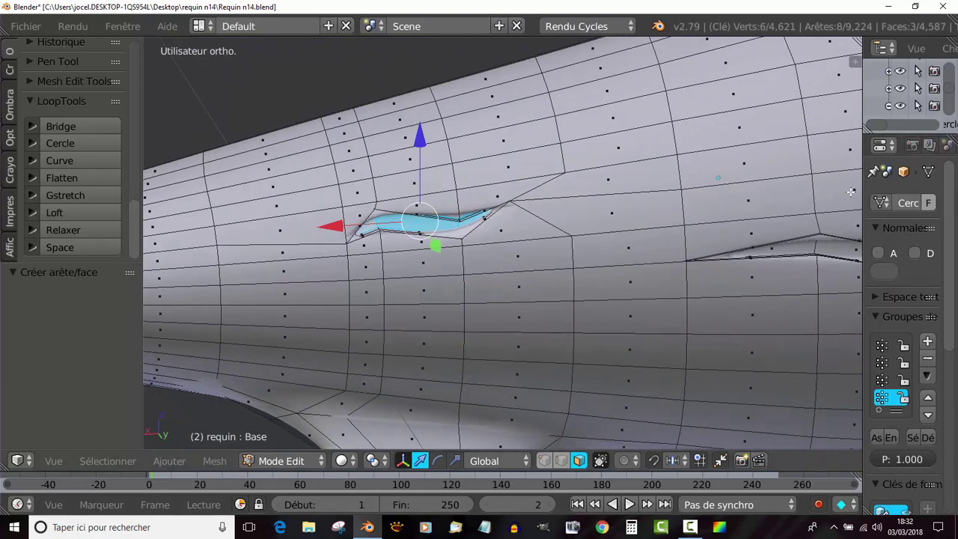
pyautogui.moveTo(861, 190); pyautogui.dragTo(605, 191)
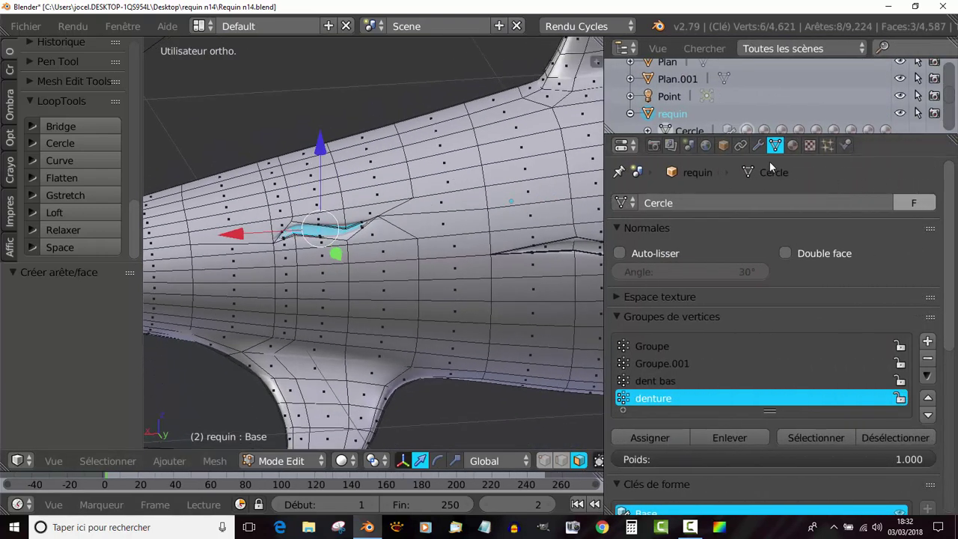
# Add a second material slot holding the dark Matériau.008 and assign it to the eye faces
pyautogui.click(793, 146)
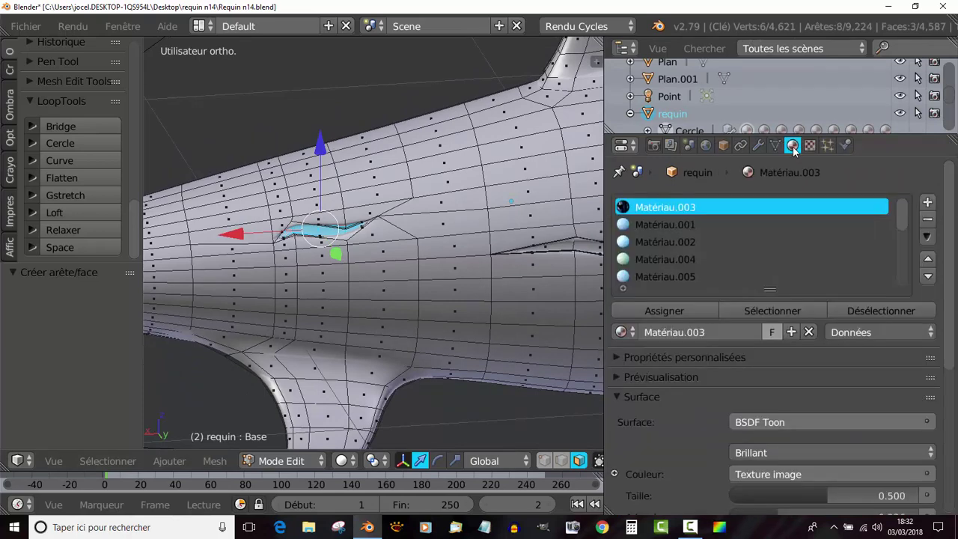
pyautogui.scroll(-5, 777, 236)
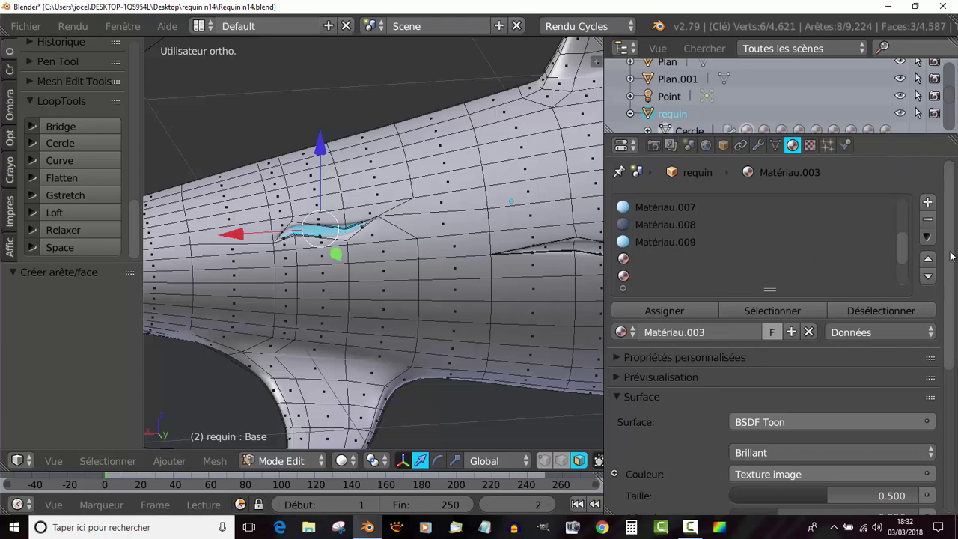
pyautogui.click(930, 204)
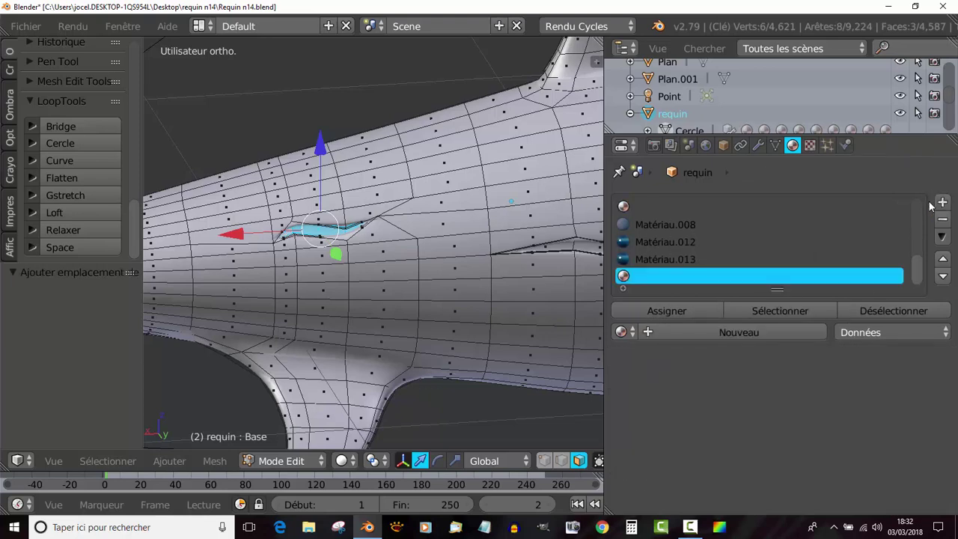
pyautogui.click(739, 332)
pyautogui.scroll(-3, 667, 399)
pyautogui.scroll(2, 659, 355)
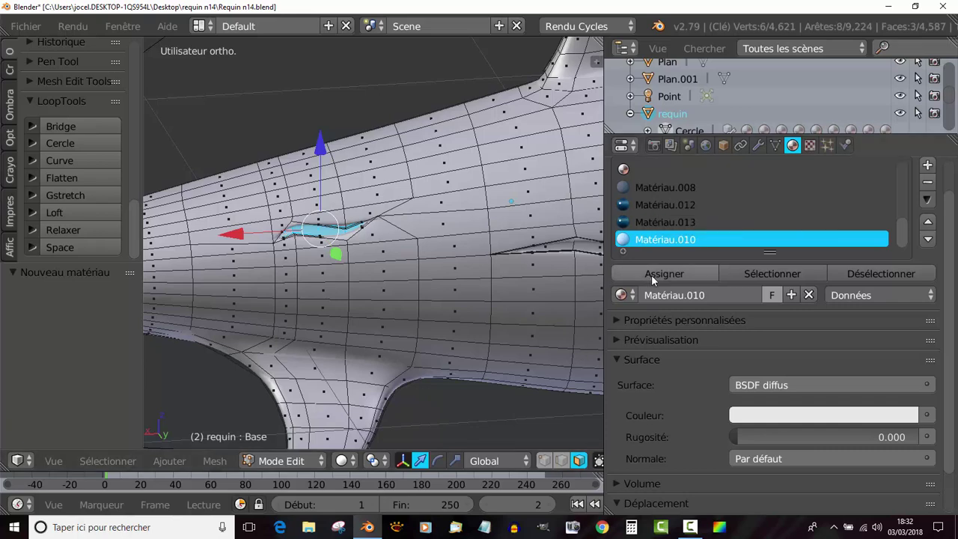
pyautogui.click(622, 295)
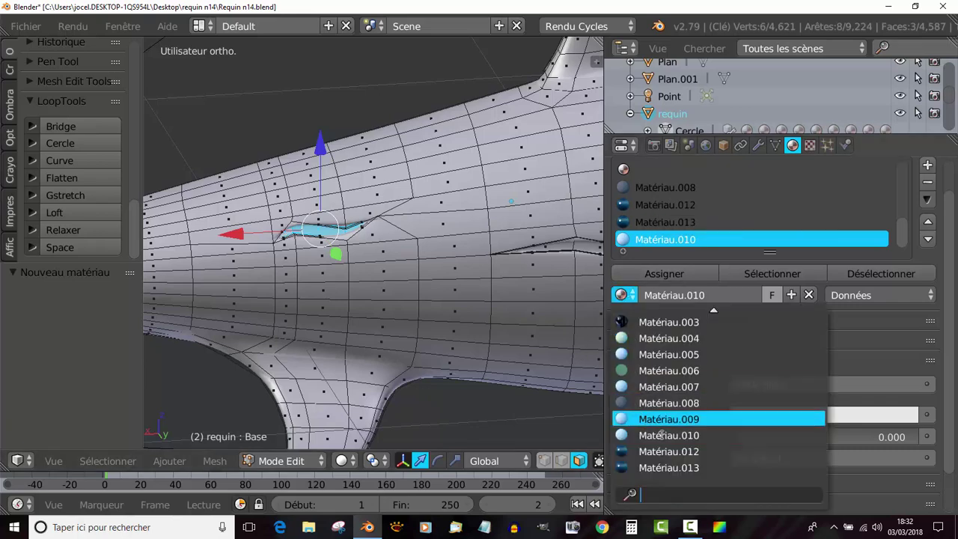
pyautogui.click(662, 403)
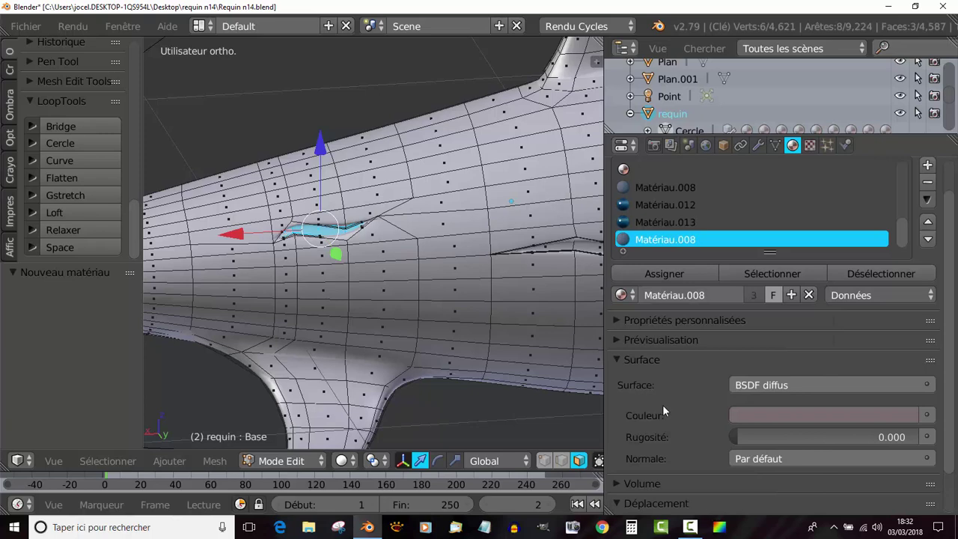
pyautogui.click(677, 273)
# Switch viewport shading to Material and check the shark in Object Mode before returning to Edit Mode
pyautogui.moveTo(539, 284)
pyautogui.mouseDown(button='middle')
pyautogui.moveTo(489, 287)
pyautogui.moveTo(483, 303)
pyautogui.mouseUp(button='middle')
pyautogui.click(341, 460)
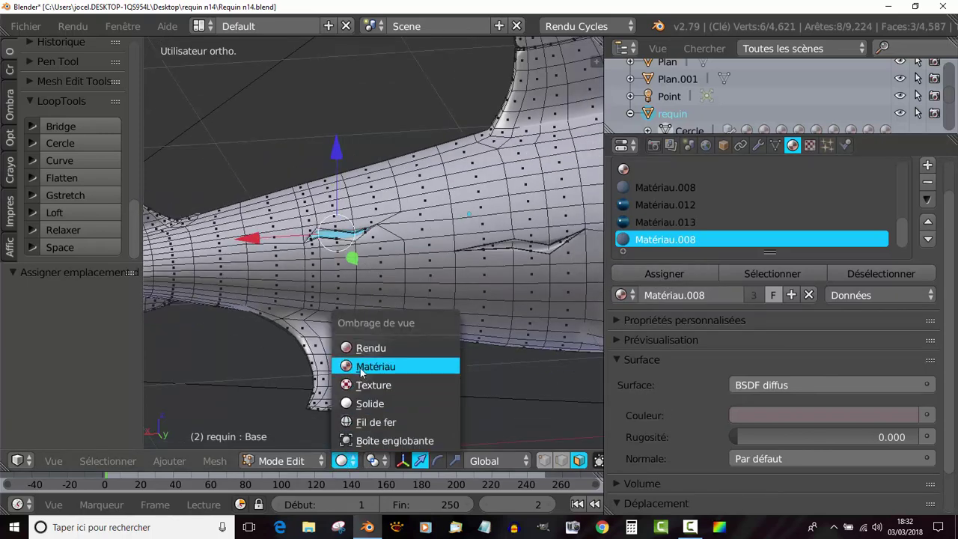
pyautogui.click(364, 370)
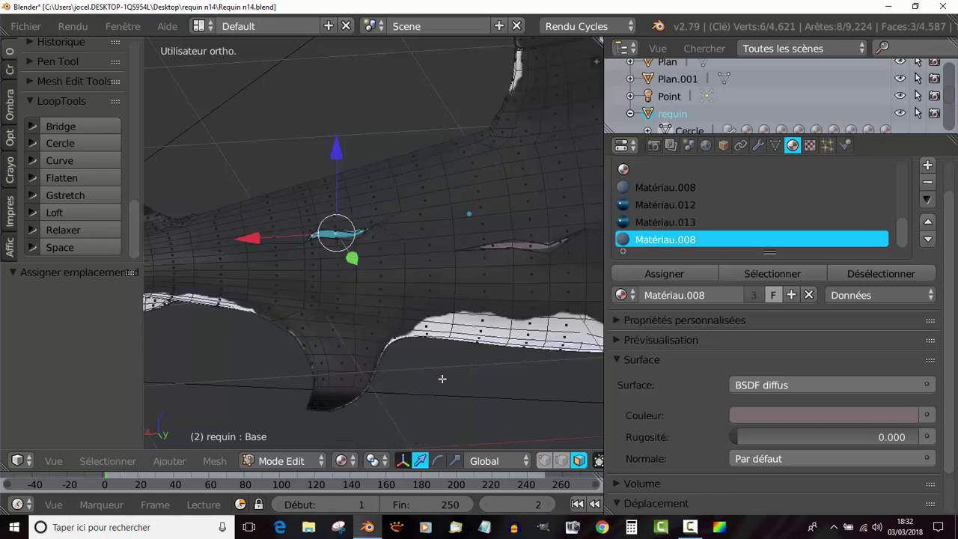
pyautogui.press('Tab')
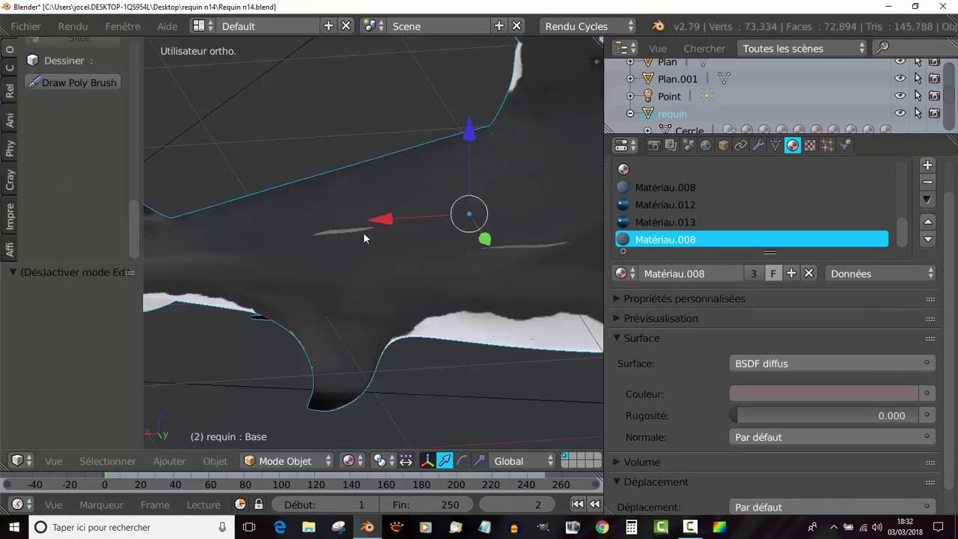
pyautogui.scroll(-4, 367, 265)
pyautogui.scroll(-4, 414, 290)
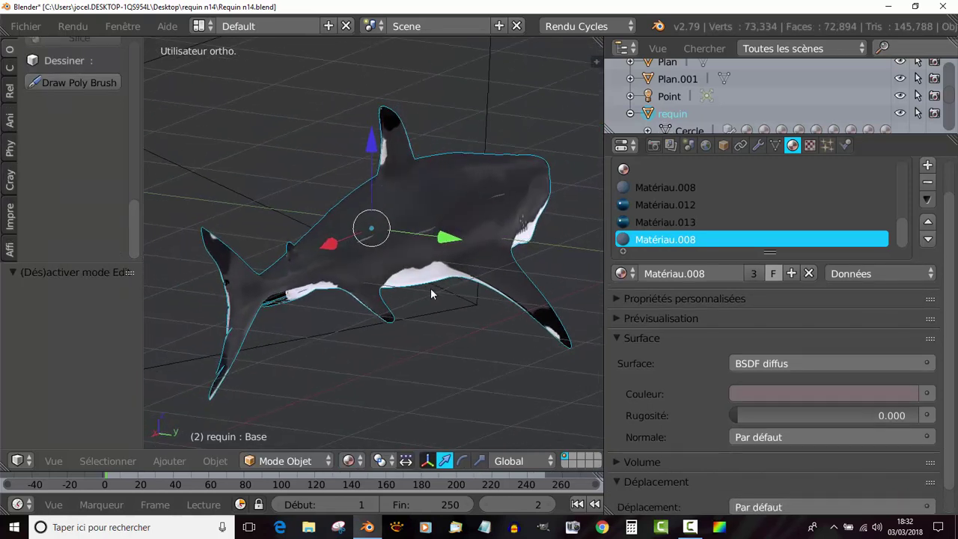
pyautogui.scroll(4, 416, 291)
pyautogui.moveTo(416, 290)
pyautogui.mouseDown(button='middle')
pyautogui.moveTo(551, 280)
pyautogui.moveTo(374, 265)
pyautogui.moveTo(411, 265)
pyautogui.moveTo(442, 252)
pyautogui.moveTo(405, 252)
pyautogui.moveTo(453, 241)
pyautogui.mouseUp(button='middle')
pyautogui.press('Tab')
pyautogui.scroll(2, 410, 265)
# In vertex mode and wireframe, select two vertices on the upper tail-lobe edge and rip the mesh there
pyautogui.click(544, 460)
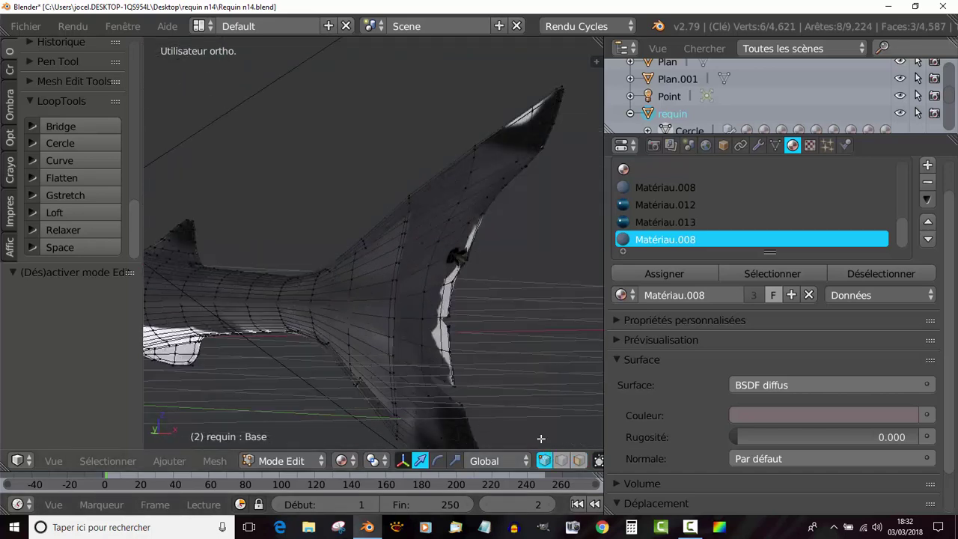
pyautogui.press('a')
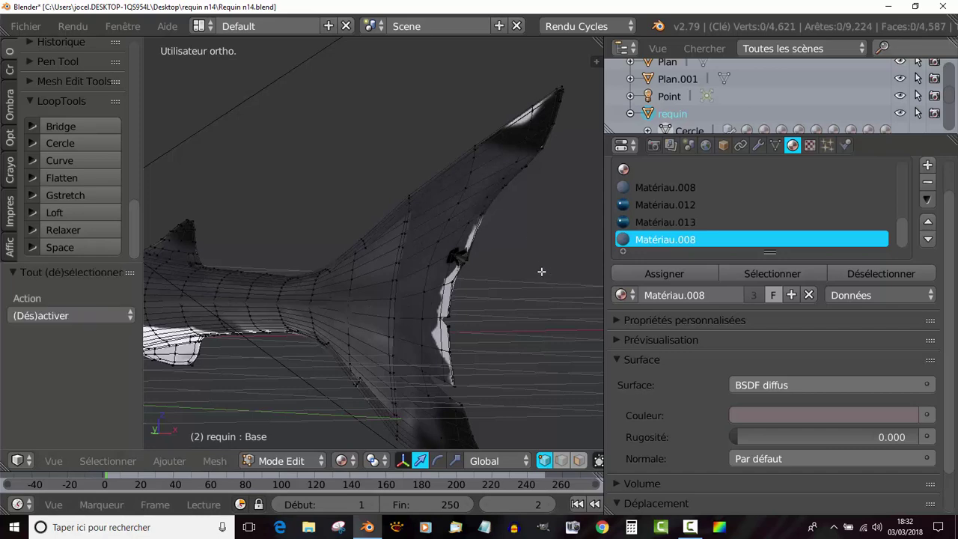
pyautogui.press('z')
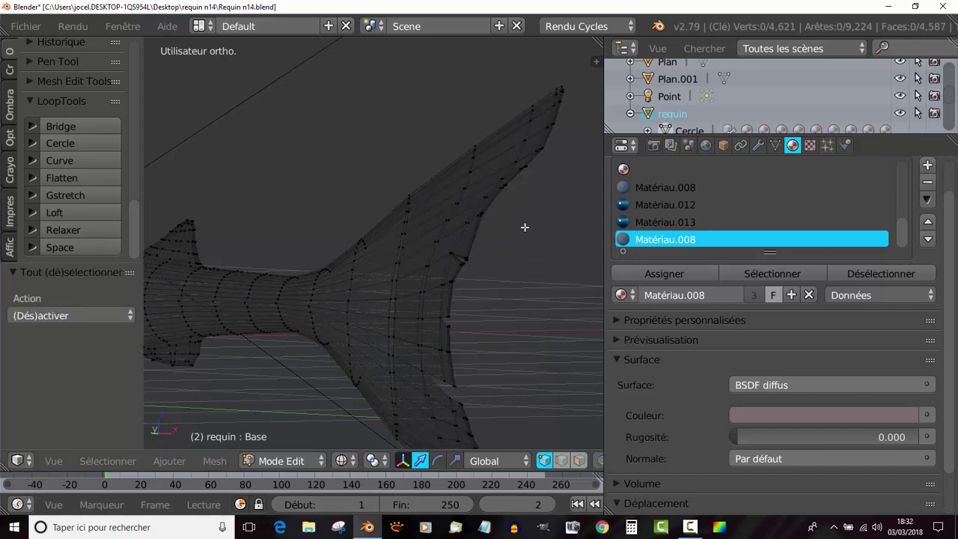
pyautogui.rightClick(489, 199)
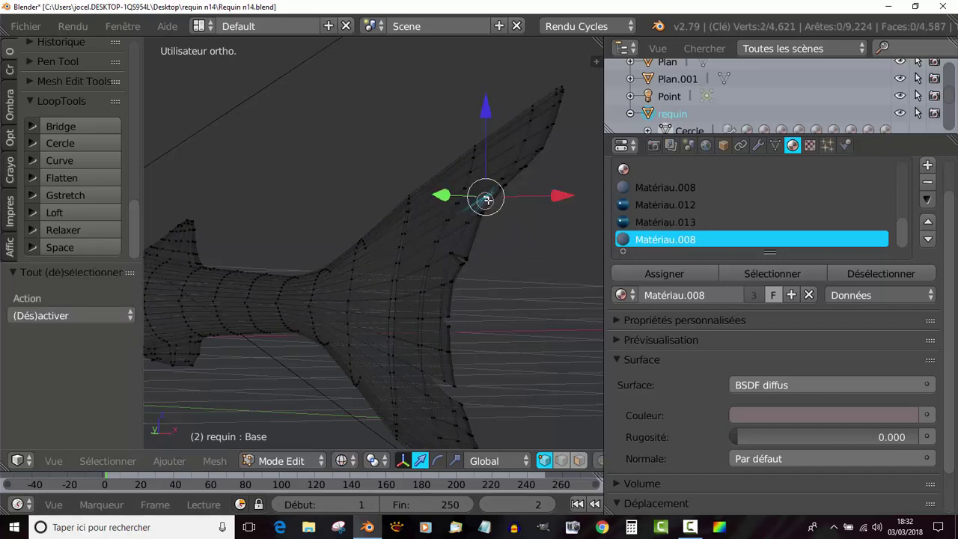
pyautogui.keyDown('alt'); pyautogui.rightClick(497, 199); pyautogui.keyUp('alt')
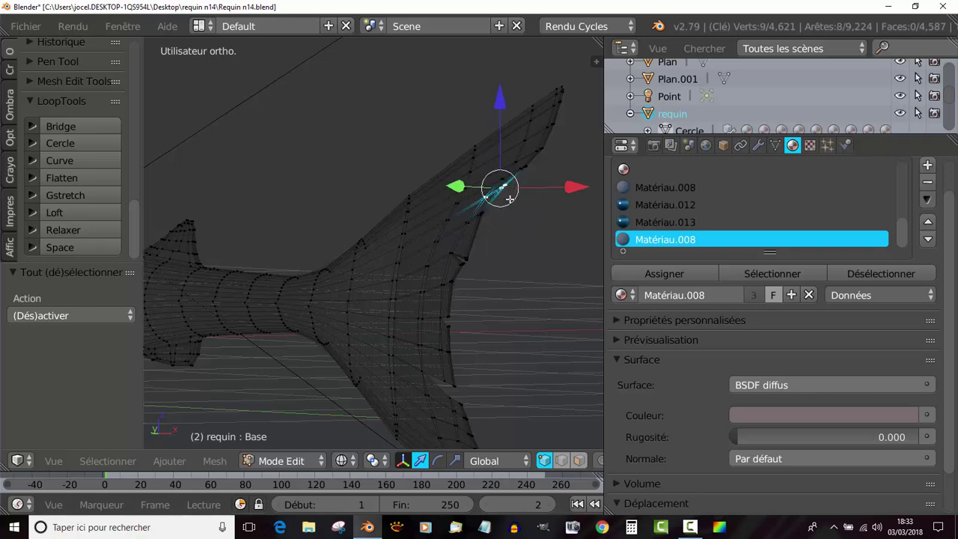
pyautogui.scroll(3, 532, 248)
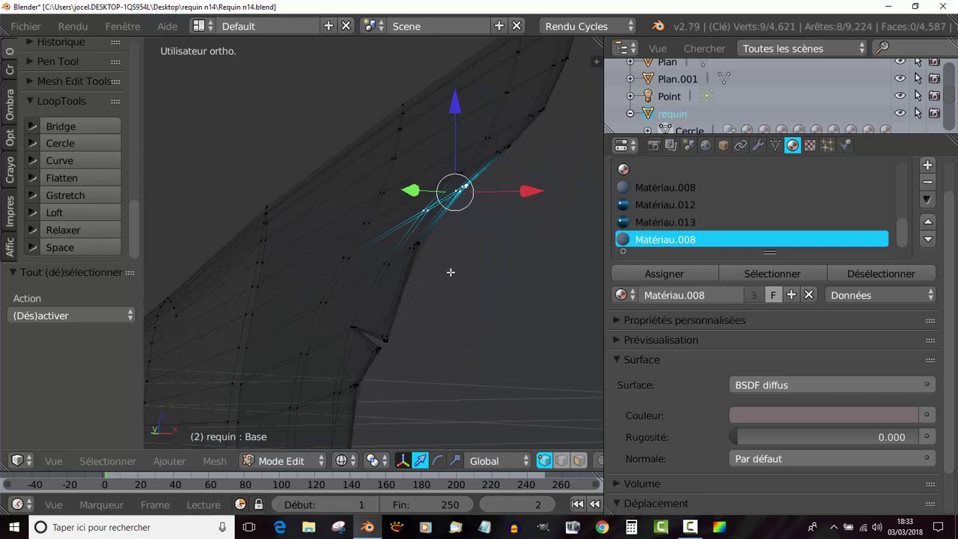
pyautogui.press('v')
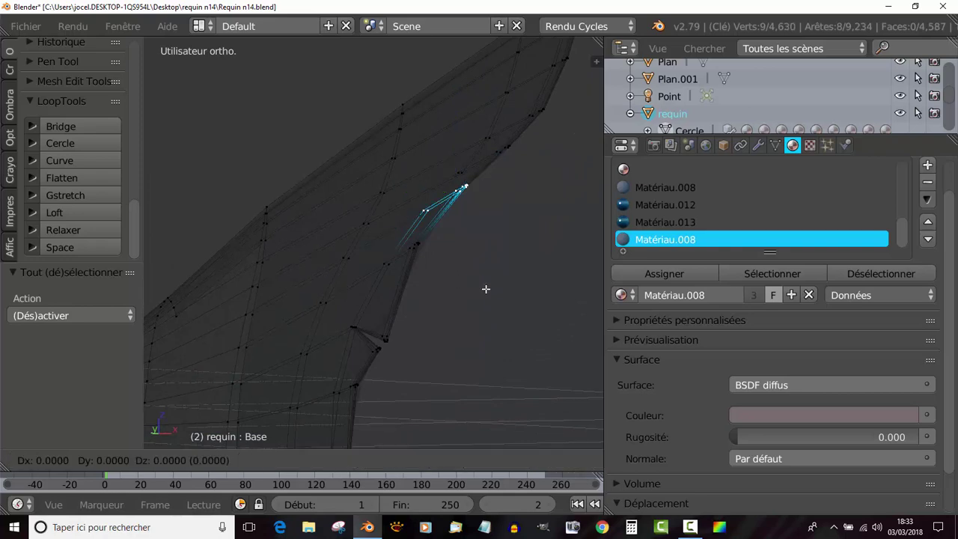
pyautogui.click(486, 289)
pyautogui.press('z')
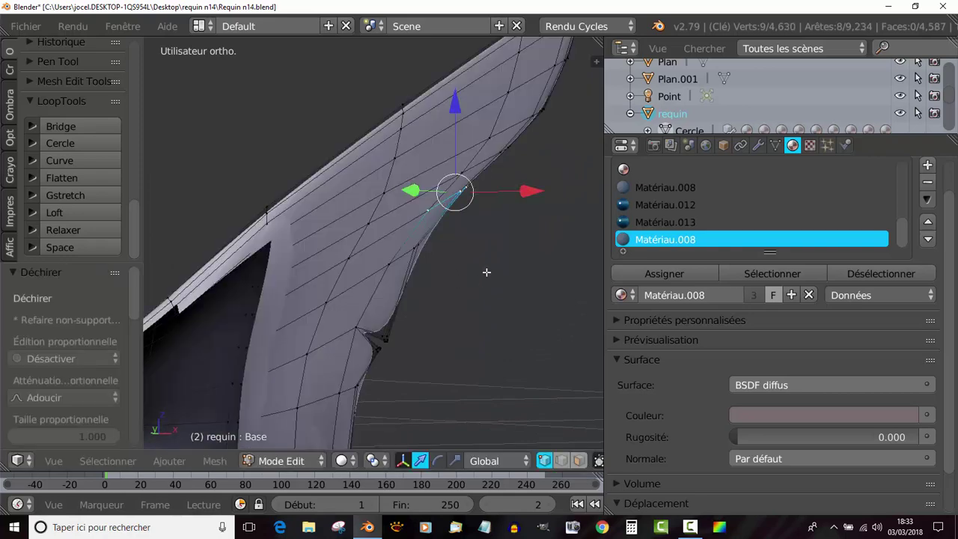
# Lower the torn edge along Z and tilt it 17.4° into a notch
pyautogui.press('g')
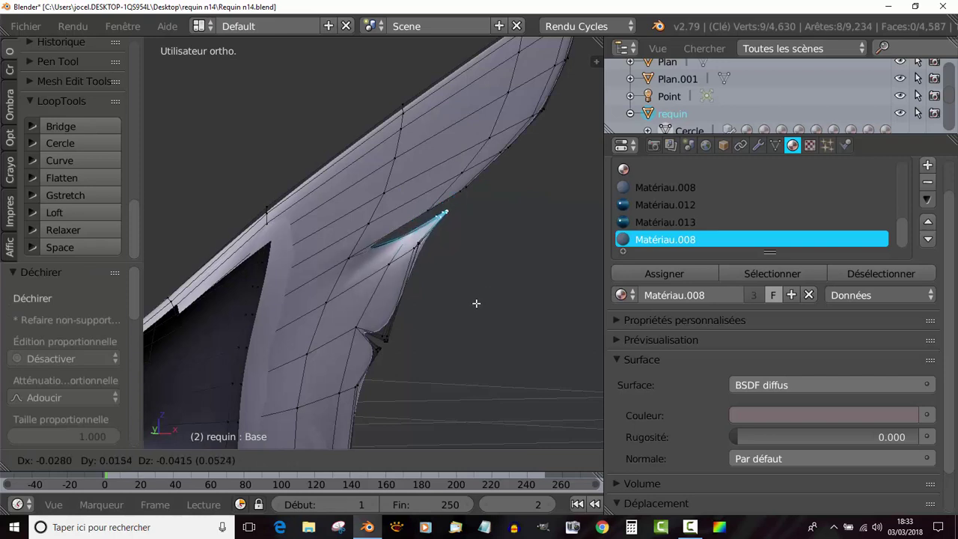
pyautogui.rightClick(473, 305)
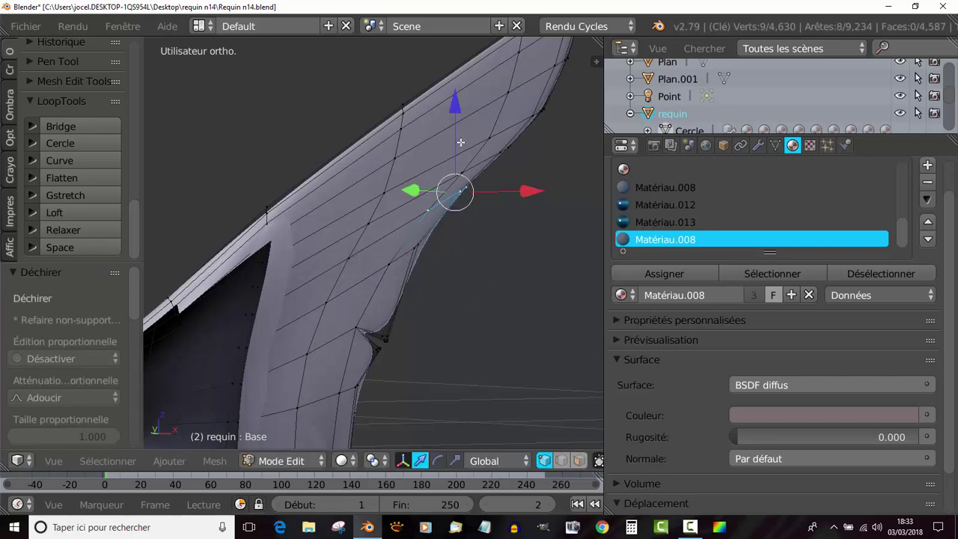
pyautogui.press('g')
pyautogui.press('z')
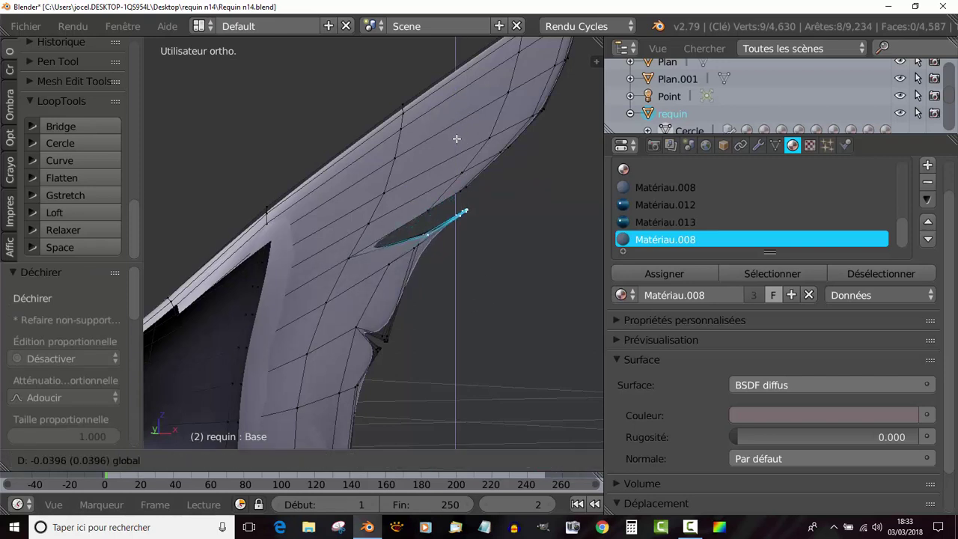
pyautogui.click(466, 154)
pyautogui.press('r')
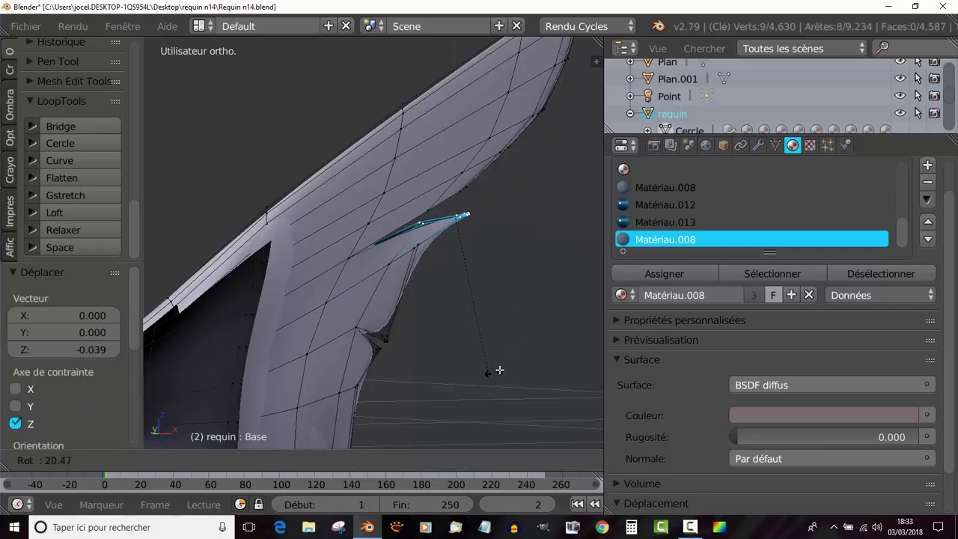
pyautogui.click(496, 368)
# Inspect the torn fin edge from several angles and add the neighbouring edge loop to the selection in wireframe
pyautogui.moveTo(486, 346); pyautogui.dragTo(464, 293, button='middle')
pyautogui.moveTo(427, 336)
pyautogui.mouseDown(button='middle')
pyautogui.moveTo(337, 333)
pyautogui.moveTo(534, 295)
pyautogui.moveTo(399, 321)
pyautogui.moveTo(345, 320)
pyautogui.mouseUp(button='middle')
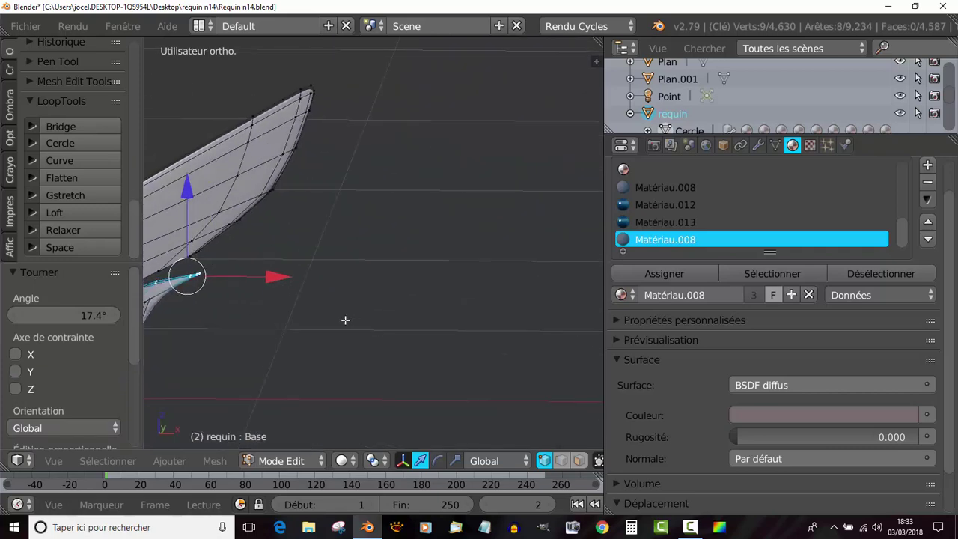
pyautogui.scroll(5, 345, 320)
pyautogui.moveTo(547, 289)
pyautogui.mouseDown(button='middle')
pyautogui.moveTo(414, 316)
pyautogui.moveTo(391, 287)
pyautogui.moveTo(392, 267)
pyautogui.mouseUp(button='middle')
pyautogui.keyDown('alt'); pyautogui.keyDown('shift'); pyautogui.click(393, 241); pyautogui.keyUp('shift'); pyautogui.keyUp('alt')
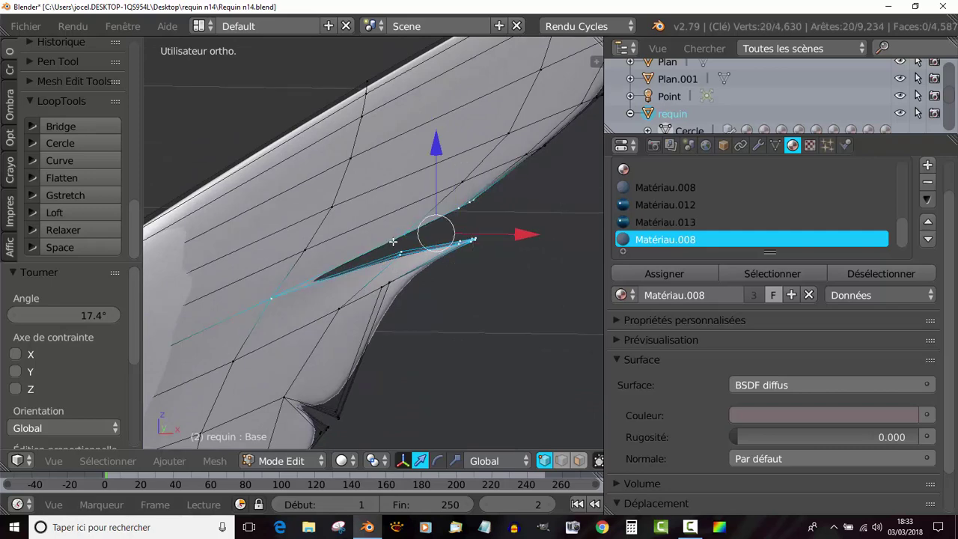
pyautogui.press('z')
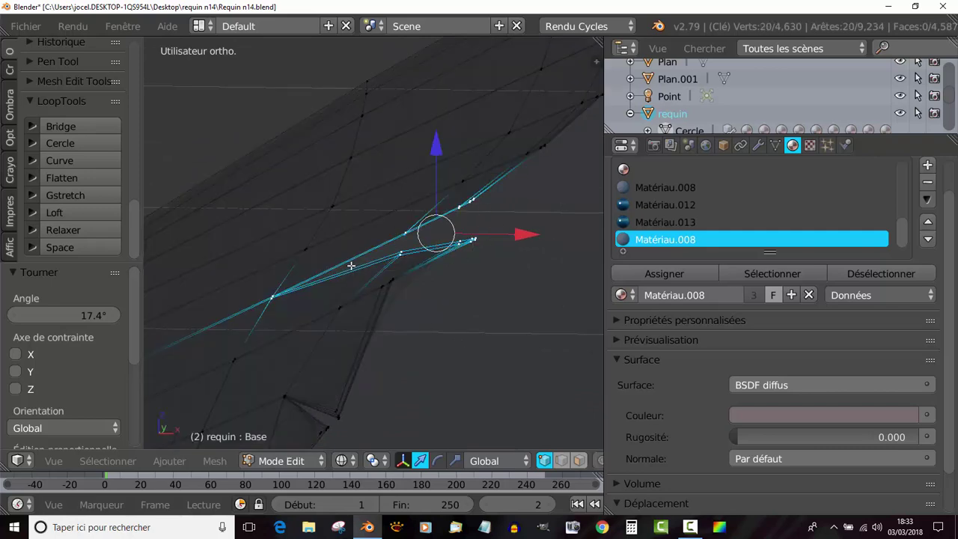
pyautogui.scroll(-3, 351, 265)
pyautogui.moveTo(352, 265)
pyautogui.mouseDown(button='middle')
pyautogui.moveTo(393, 299)
pyautogui.moveTo(352, 307)
pyautogui.moveTo(526, 292)
pyautogui.mouseUp(button='middle')
# Select the notch edge loop and scale it along Y to 0.520 with the scale manipulator
pyautogui.press('a')
pyautogui.press('a')
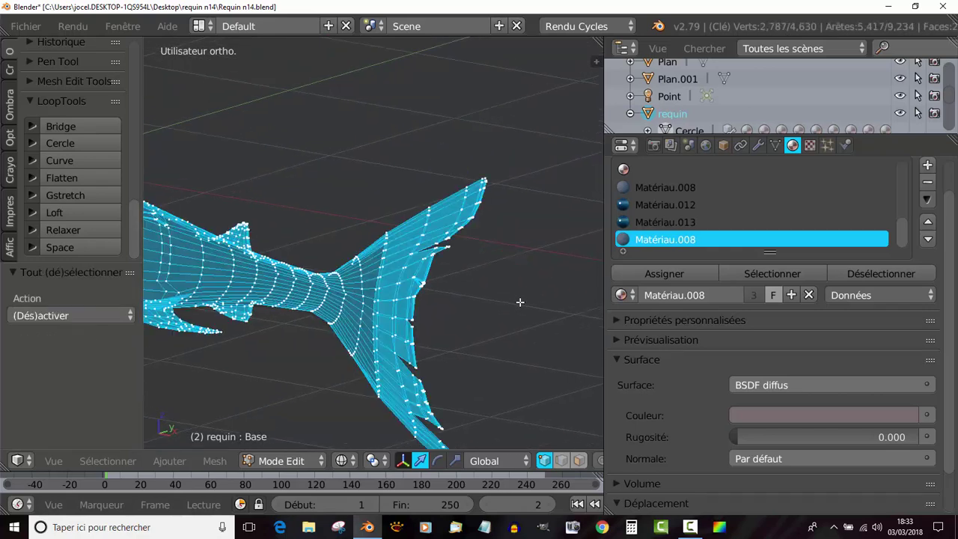
pyautogui.scroll(3, 469, 295)
pyautogui.press('a')
pyautogui.scroll(2, 482, 274)
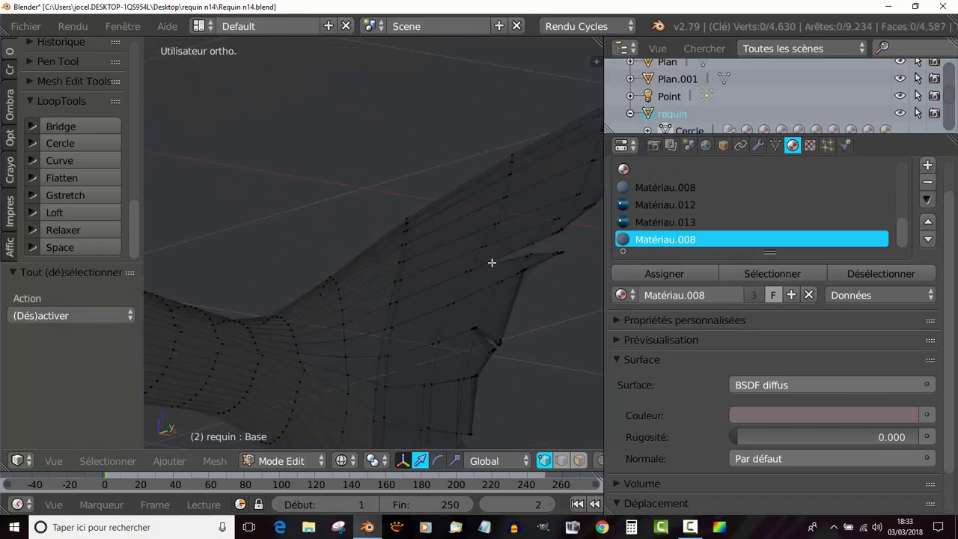
pyautogui.keyDown('alt'); pyautogui.rightClick(503, 257); pyautogui.keyUp('alt')
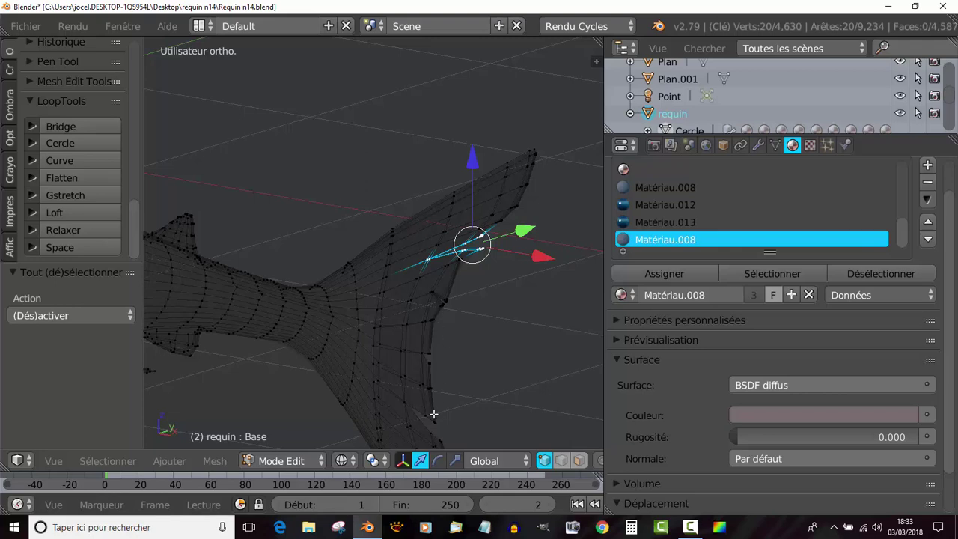
pyautogui.click(455, 461)
pyautogui.moveTo(494, 313)
pyautogui.mouseDown(button='middle')
pyautogui.moveTo(379, 332)
pyautogui.moveTo(436, 321)
pyautogui.moveTo(412, 337)
pyautogui.moveTo(434, 330)
pyautogui.mouseUp(button='middle')
pyautogui.press('z')
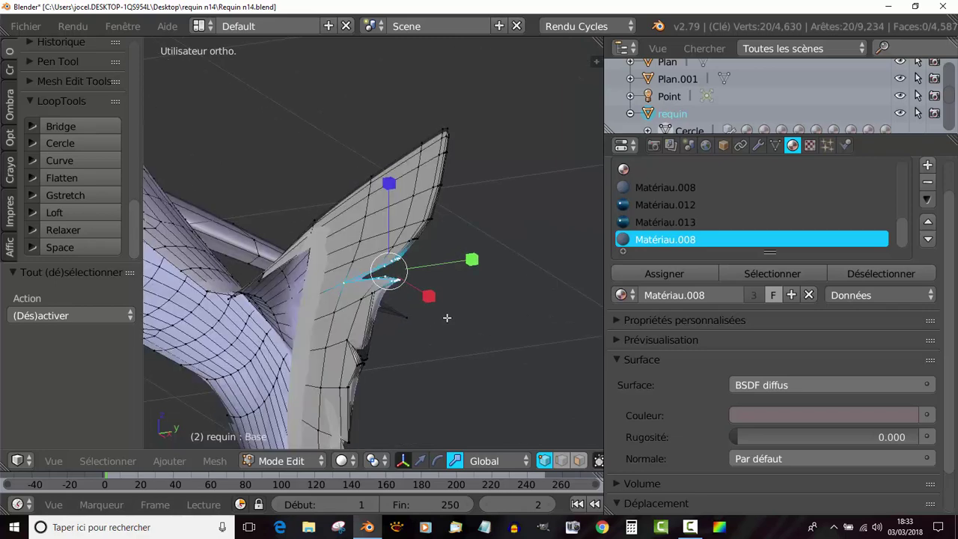
pyautogui.moveTo(472, 261)
pyautogui.mouseDown()
pyautogui.moveTo(449, 261)
pyautogui.moveTo(466, 266)
pyautogui.mouseUp()
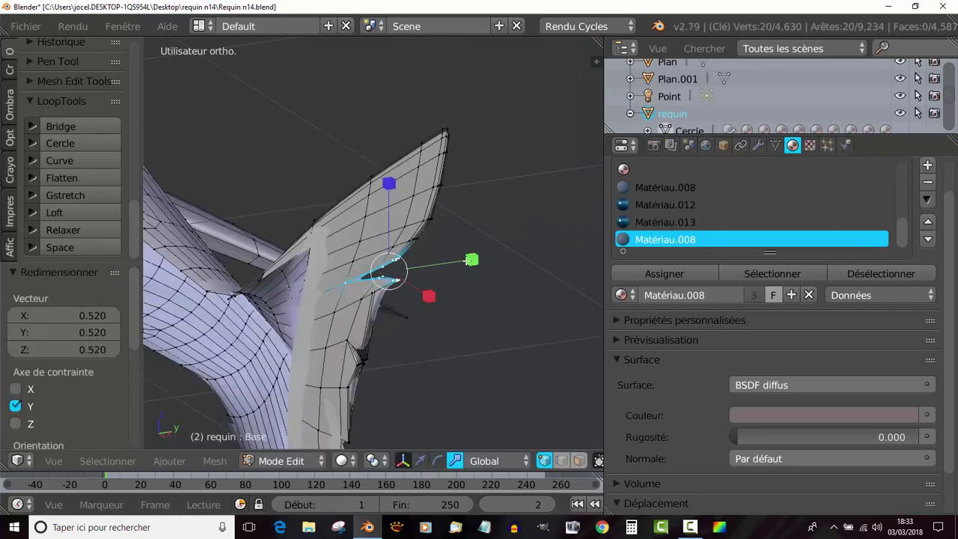
# Scale the notch edges along Y once more and check the narrowed notch in Object Mode
pyautogui.press('Tab')
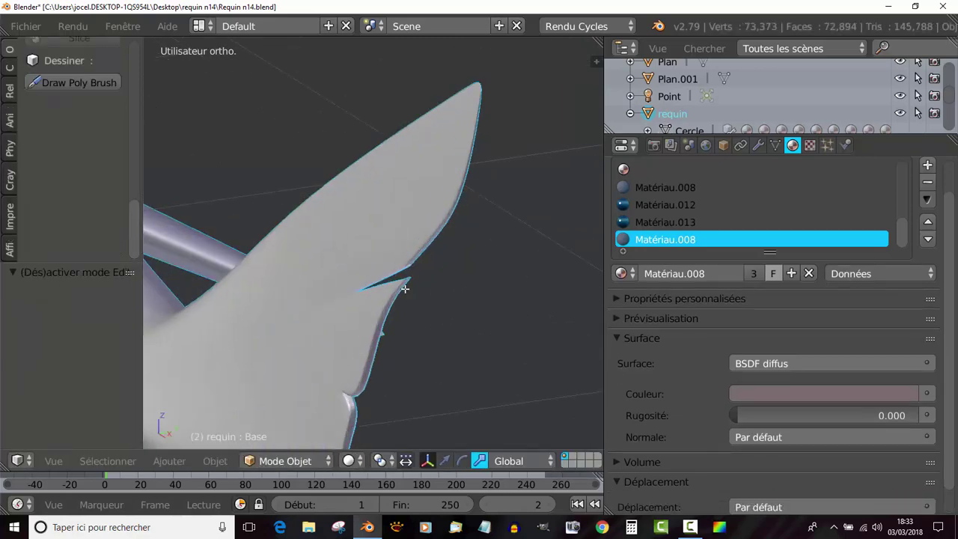
pyautogui.press('Tab')
pyautogui.moveTo(479, 271)
pyautogui.mouseDown()
pyautogui.moveTo(421, 281)
pyautogui.moveTo(471, 278)
pyautogui.moveTo(450, 285)
pyautogui.mouseUp()
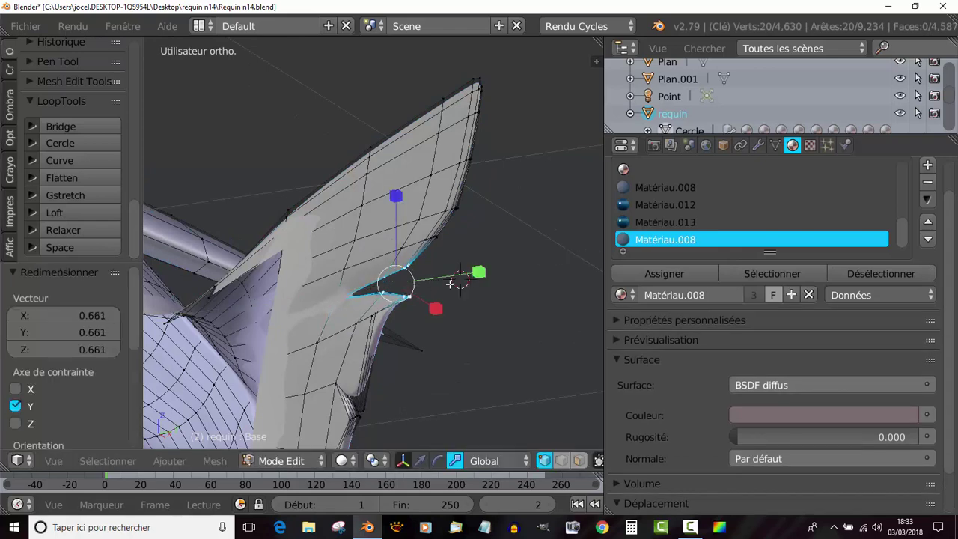
pyautogui.moveTo(450, 284)
pyautogui.mouseDown(button='middle')
pyautogui.moveTo(520, 284)
pyautogui.moveTo(383, 284)
pyautogui.moveTo(445, 275)
pyautogui.moveTo(504, 248)
pyautogui.mouseUp(button='middle')
pyautogui.press('Tab')
pyautogui.scroll(-4, 498, 254)
# Circle-select the vertices along the upper tail lobe in wireframe and remove doubles, merging three duplicates
pyautogui.press('Tab')
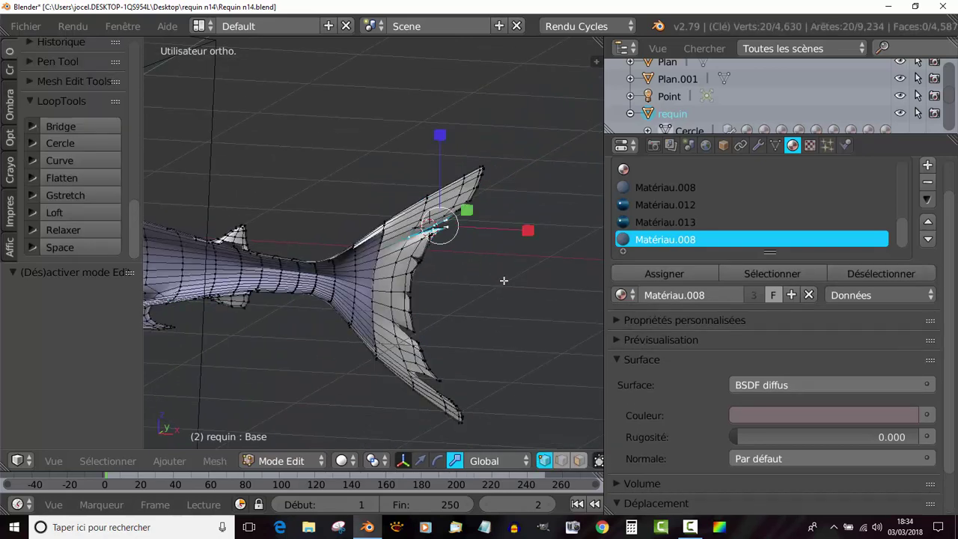
pyautogui.press('z')
pyautogui.press('c')
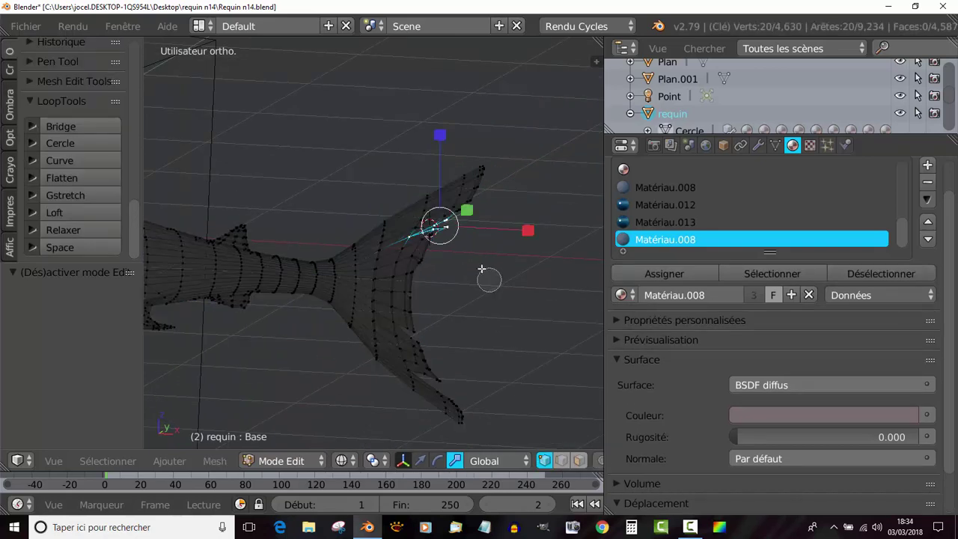
pyautogui.moveTo(458, 178)
pyautogui.mouseDown()
pyautogui.moveTo(497, 173)
pyautogui.moveTo(396, 292)
pyautogui.mouseUp()
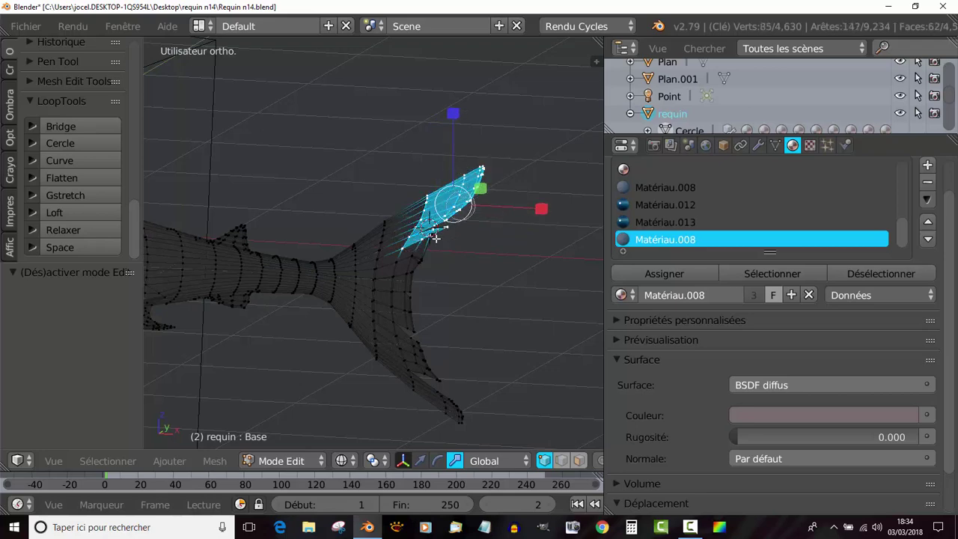
pyautogui.rightClick(470, 154)
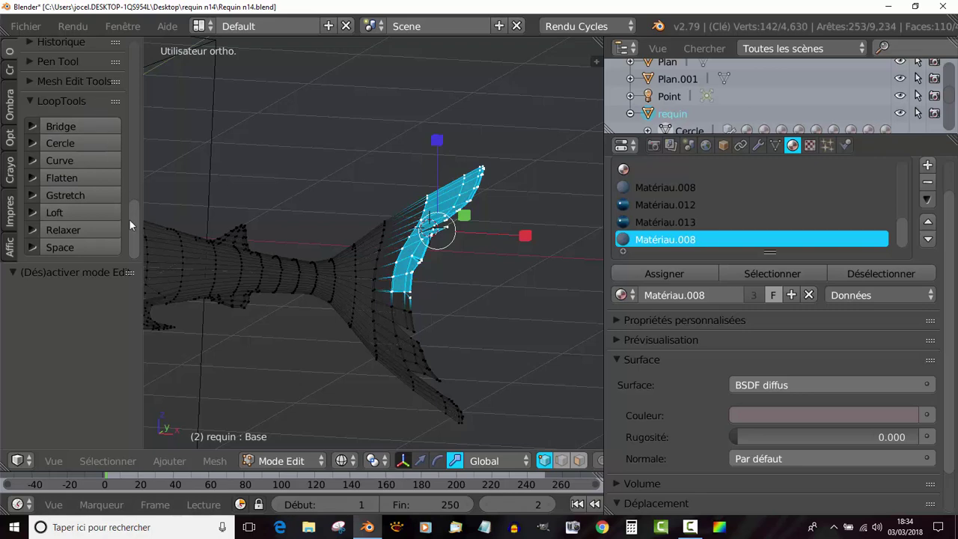
pyautogui.moveTo(131, 221); pyautogui.dragTo(142, 165)
pyautogui.click(75, 223)
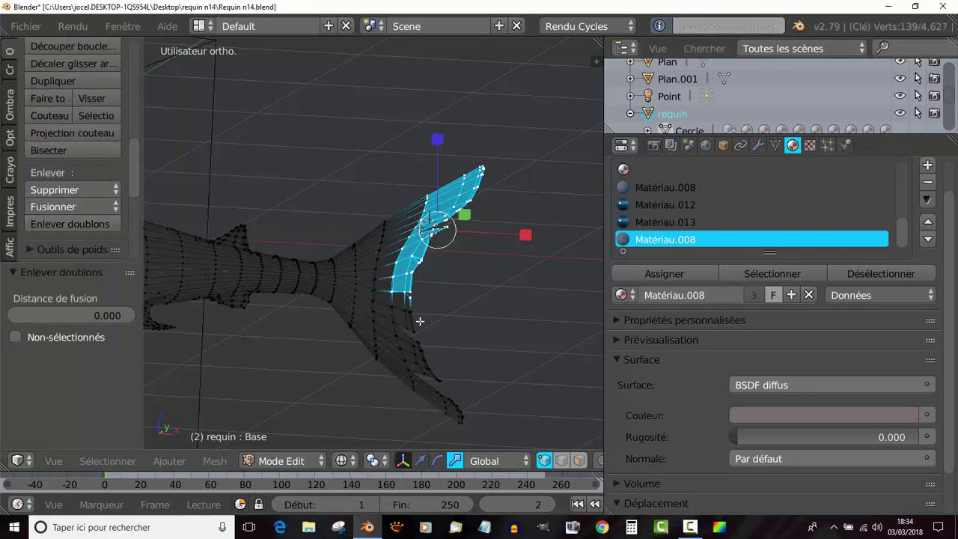
# Return to Object Mode with solid shading and view the smooth shark's tail from an angled side view
pyautogui.press('Tab')
pyautogui.press('z')
pyautogui.moveTo(503, 346); pyautogui.dragTo(451, 328, button='middle')
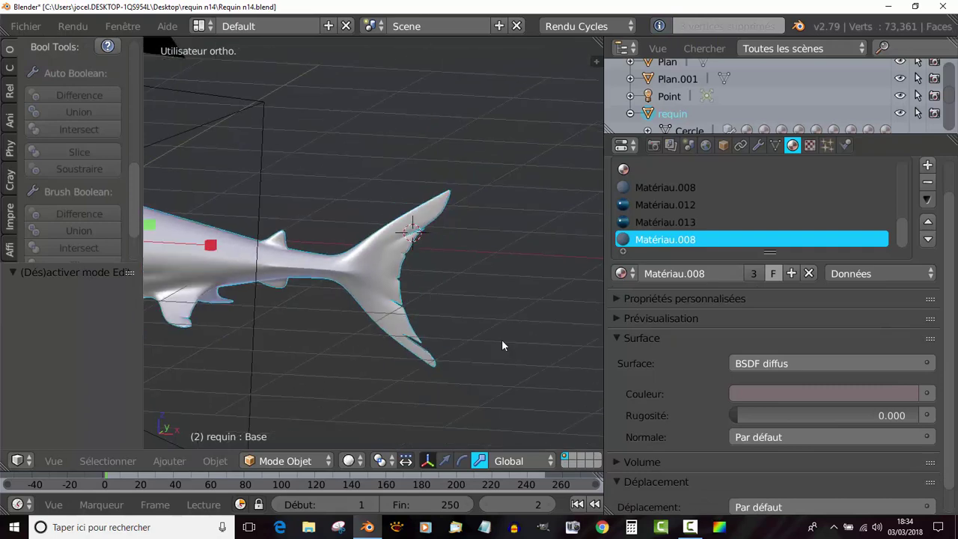
pyautogui.scroll(3, 390, 228)
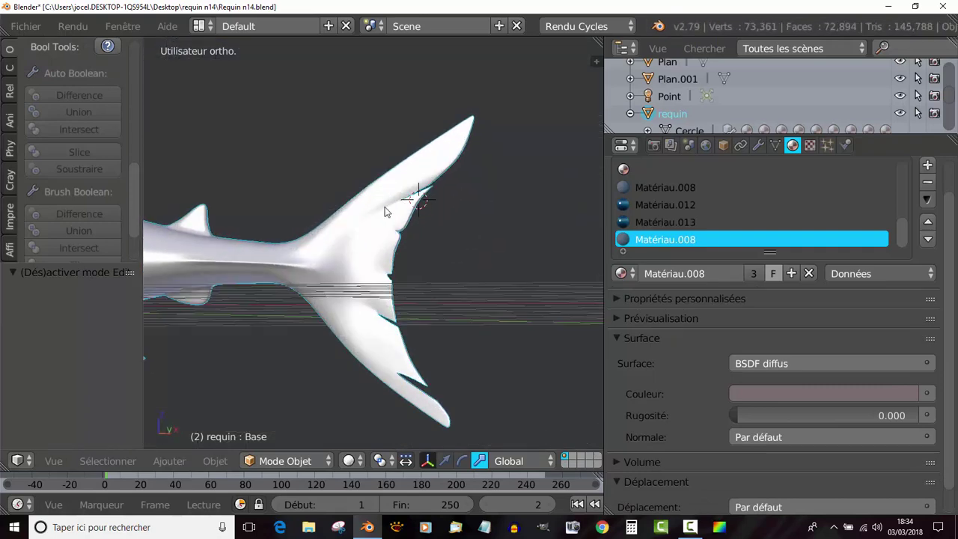
pyautogui.moveTo(386, 212)
pyautogui.mouseDown(button='middle')
pyautogui.moveTo(394, 267)
pyautogui.moveTo(346, 341)
pyautogui.moveTo(258, 314)
pyautogui.moveTo(301, 303)
pyautogui.moveTo(300, 274)
pyautogui.moveTo(278, 285)
pyautogui.moveTo(523, 279)
pyautogui.moveTo(432, 329)
pyautogui.moveTo(447, 342)
pyautogui.moveTo(439, 338)
pyautogui.moveTo(480, 321)
pyautogui.mouseUp(button='middle')
# In Edit Mode wireframe, circle-select the vertices at the notch tip and switch to the move manipulator
pyautogui.moveTo(393, 306)
pyautogui.mouseDown(button='middle')
pyautogui.moveTo(332, 299)
pyautogui.moveTo(417, 248)
pyautogui.moveTo(468, 237)
pyautogui.moveTo(426, 249)
pyautogui.mouseUp(button='middle')
pyautogui.press('Tab')
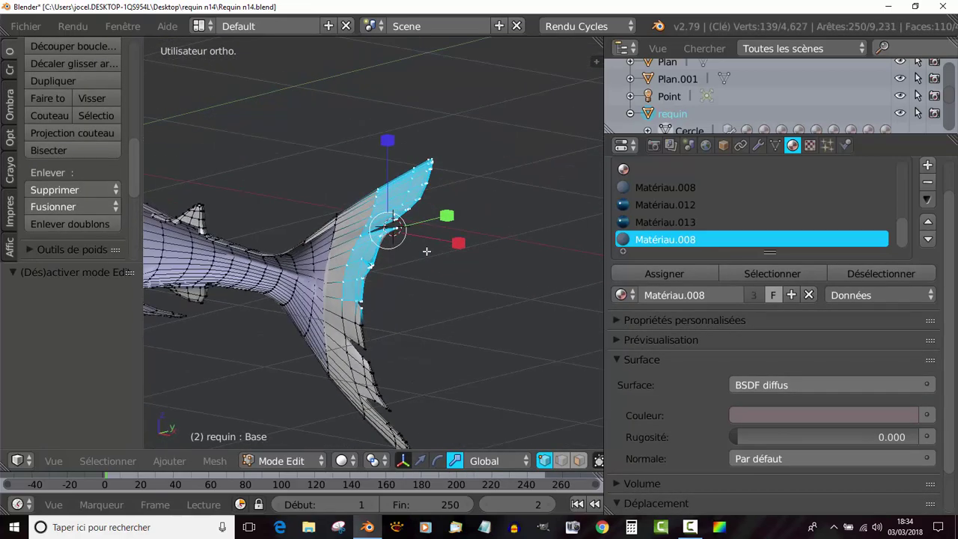
pyautogui.scroll(3, 426, 250)
pyautogui.scroll(2, 429, 236)
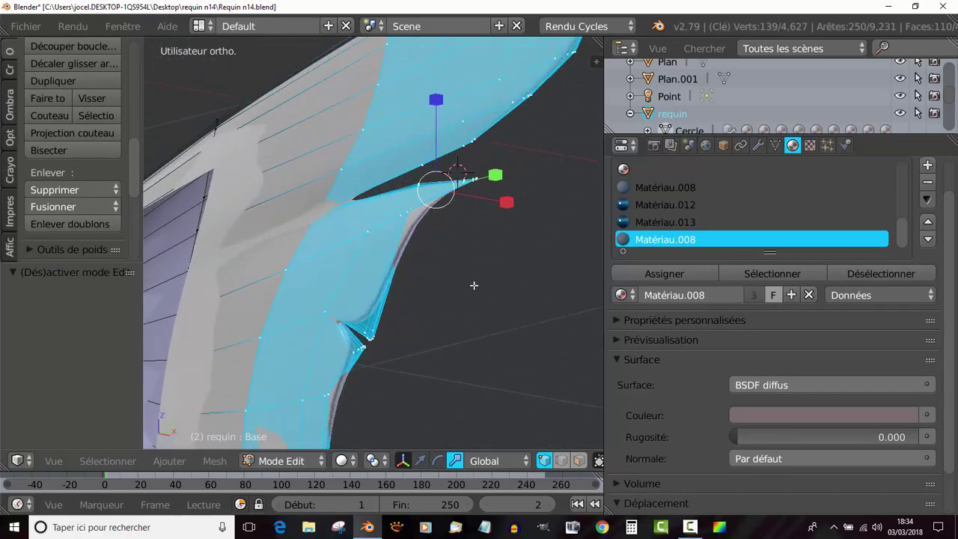
pyautogui.press('a')
pyautogui.press('z')
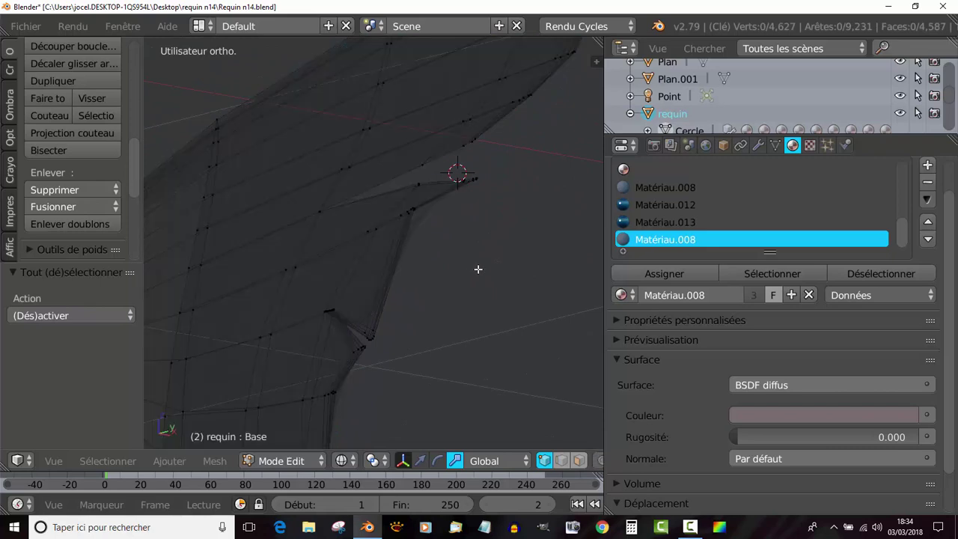
pyautogui.press('c')
pyautogui.moveTo(475, 203); pyautogui.dragTo(473, 179)
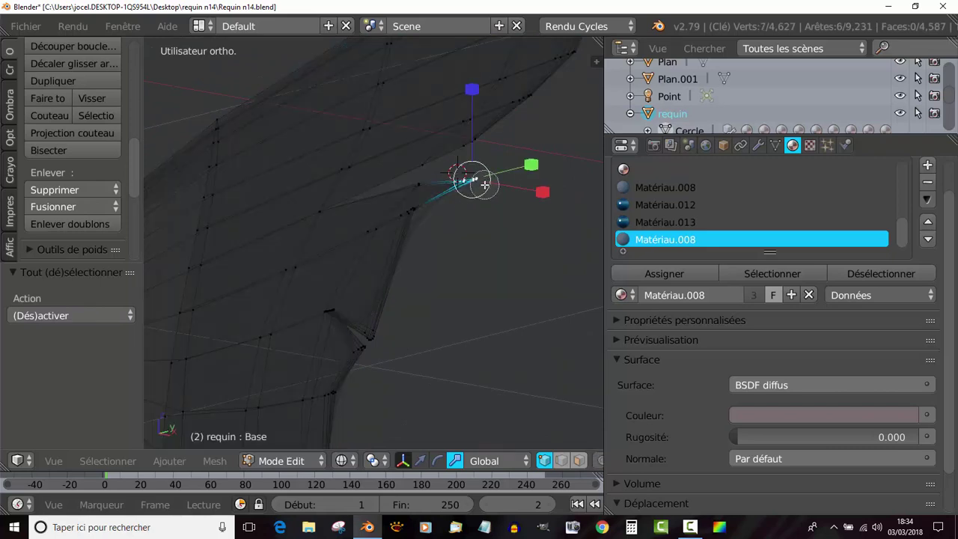
pyautogui.click(419, 461)
# Reselect the seven notch-tip vertices and lower them slightly along Z
pyautogui.press('a')
pyautogui.press('a')
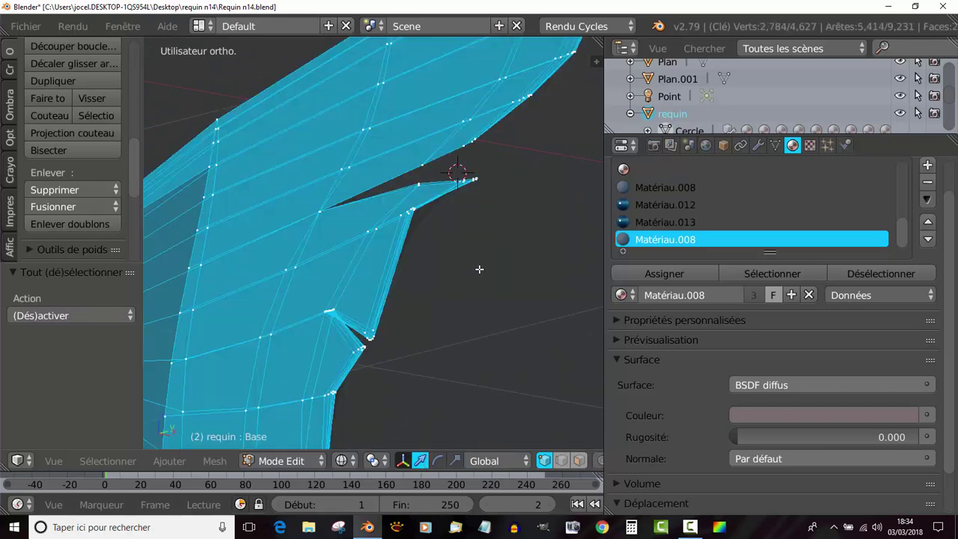
pyautogui.press('a')
pyautogui.press('c')
pyautogui.moveTo(479, 207); pyautogui.dragTo(470, 182)
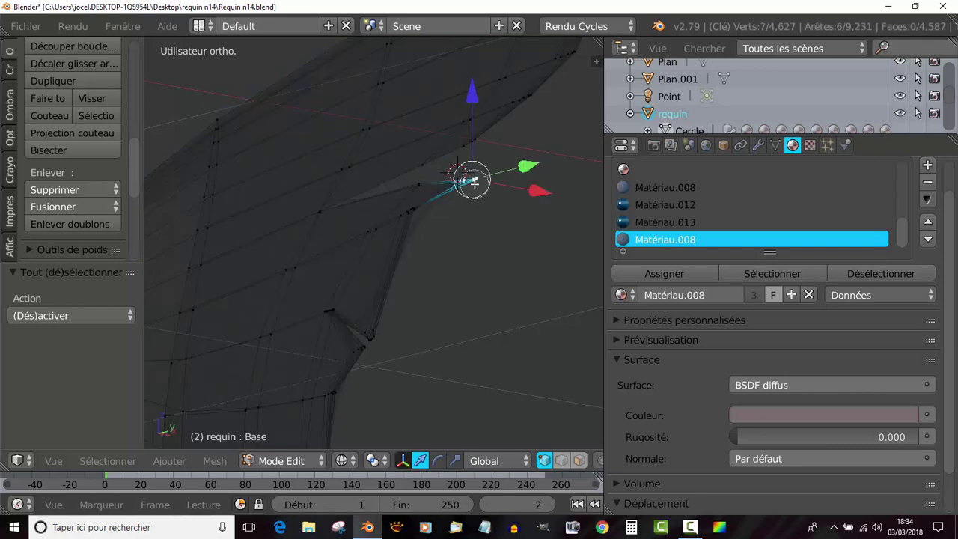
pyautogui.rightClick(478, 206)
pyautogui.press('z')
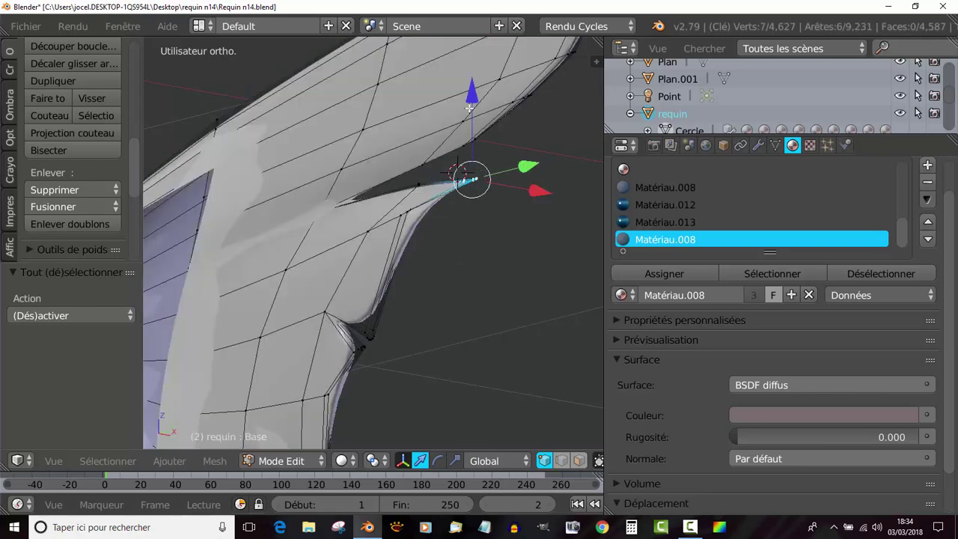
pyautogui.moveTo(469, 109); pyautogui.dragTo(500, 248)
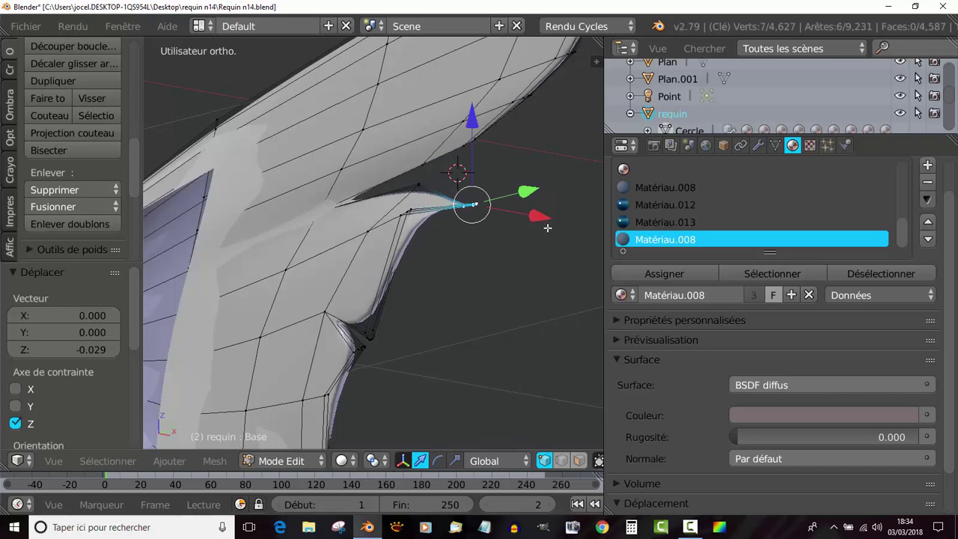
# Slide the selected fin vertices slightly sideways and check the smoothed fin in Object Mode
pyautogui.scroll(-5, 477, 281)
pyautogui.moveTo(477, 282)
pyautogui.mouseDown(button='middle')
pyautogui.moveTo(438, 310)
pyautogui.moveTo(496, 320)
pyautogui.moveTo(332, 300)
pyautogui.moveTo(396, 304)
pyautogui.moveTo(449, 258)
pyautogui.mouseUp(button='middle')
pyautogui.scroll(2, 491, 312)
pyautogui.moveTo(489, 224); pyautogui.dragTo(467, 227)
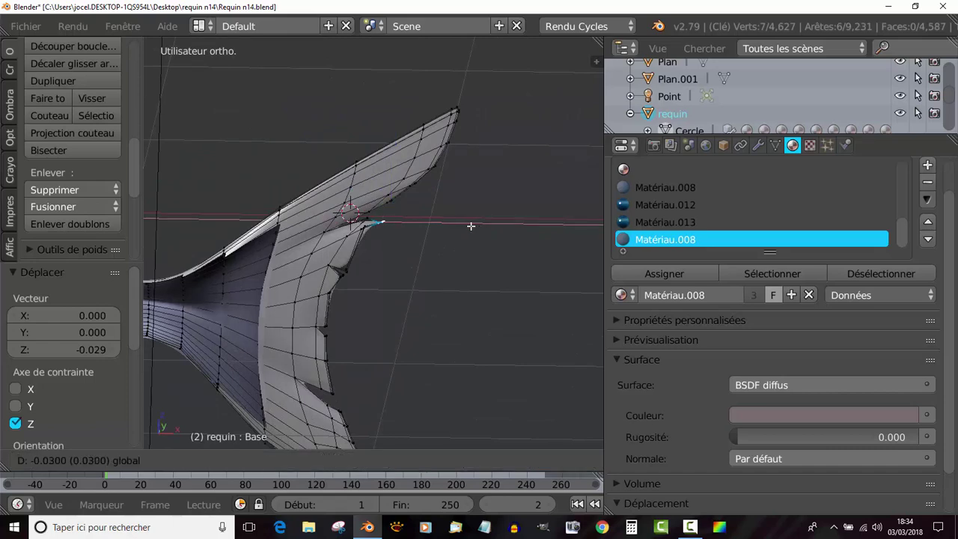
pyautogui.press('Tab')
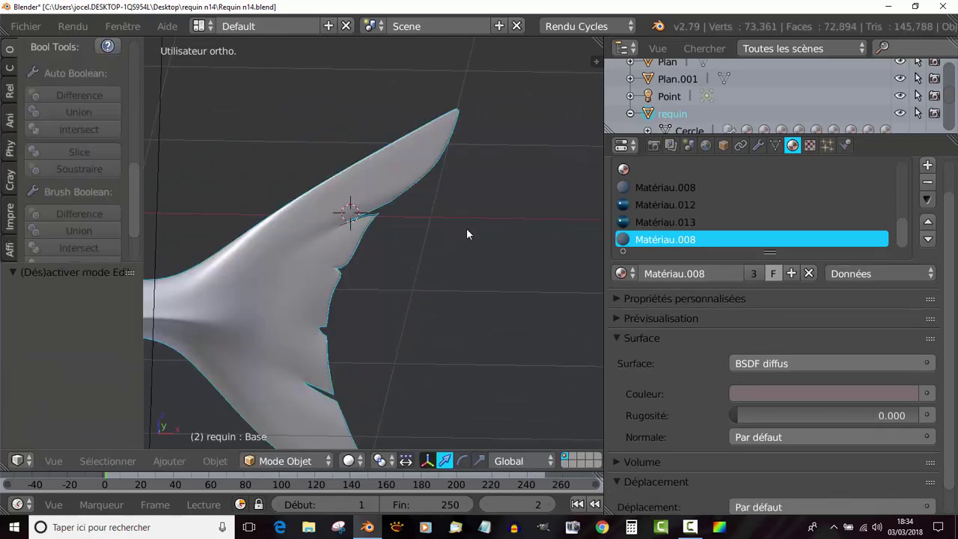
pyautogui.press('Tab')
pyautogui.scroll(1, 390, 257)
pyautogui.scroll(1, 367, 228)
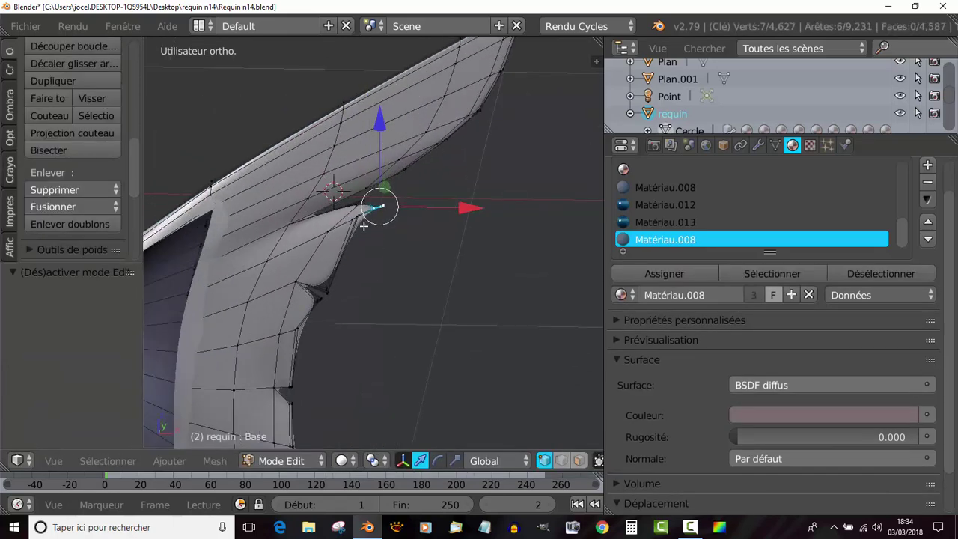
pyautogui.scroll(1, 365, 224)
pyautogui.scroll(1, 352, 206)
# Add three more notch vertices to the selection, move them down slightly, and compare the result in Object Mode
pyautogui.press('z')
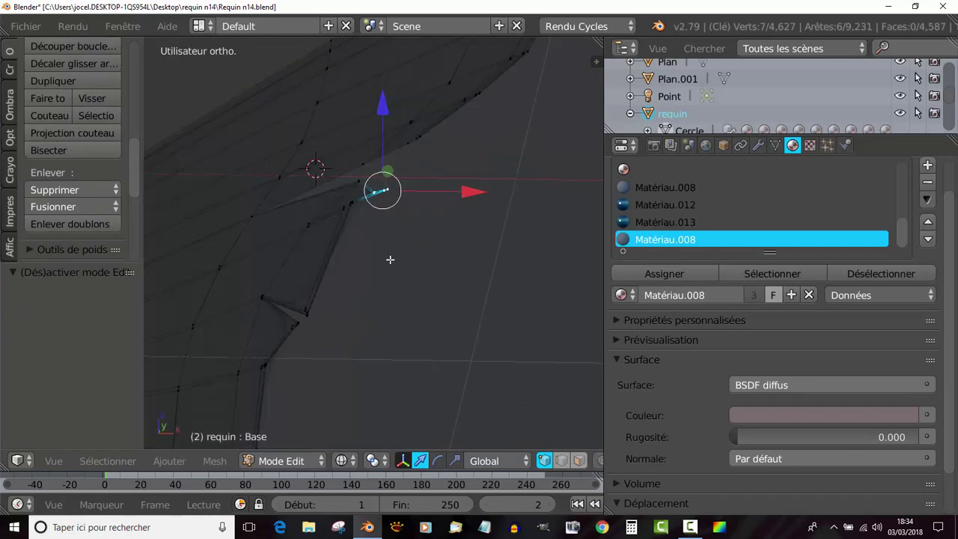
pyautogui.keyDown('shift'); pyautogui.click(307, 221); pyautogui.keyUp('shift')
pyautogui.keyDown('shift'); pyautogui.click(350, 202); pyautogui.keyUp('shift')
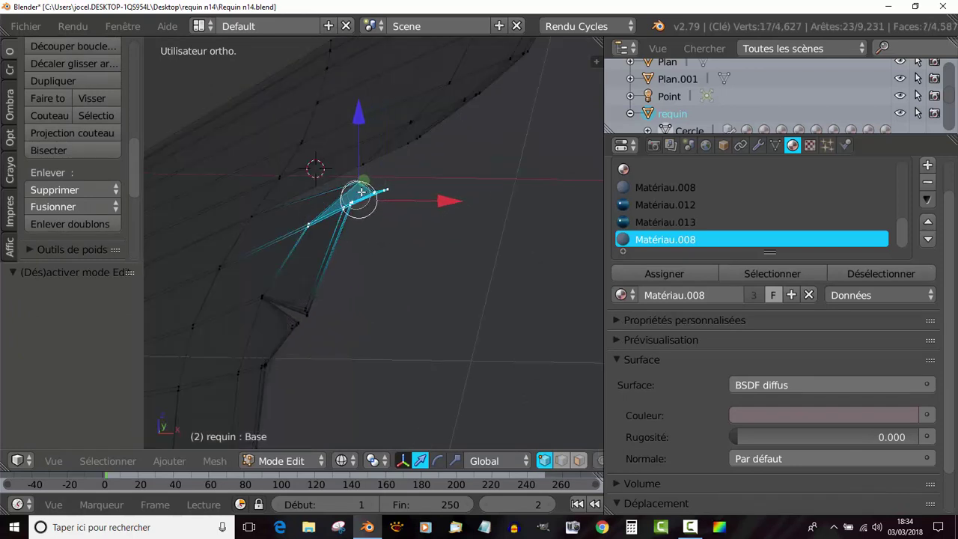
pyautogui.keyDown('shift'); pyautogui.click(359, 184); pyautogui.keyUp('shift')
pyautogui.press('z')
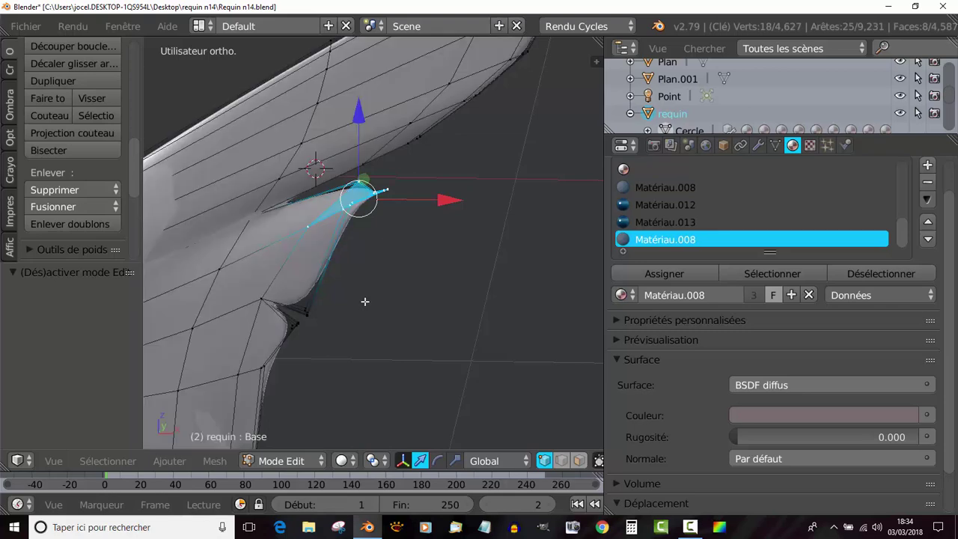
pyautogui.moveTo(361, 121); pyautogui.dragTo(357, 146)
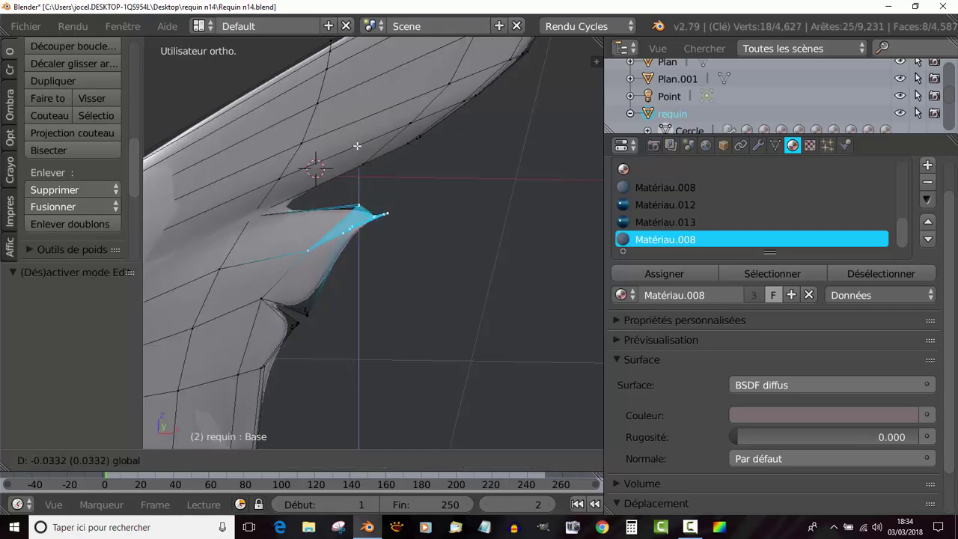
pyautogui.press('Tab')
pyautogui.scroll(-4, 365, 255)
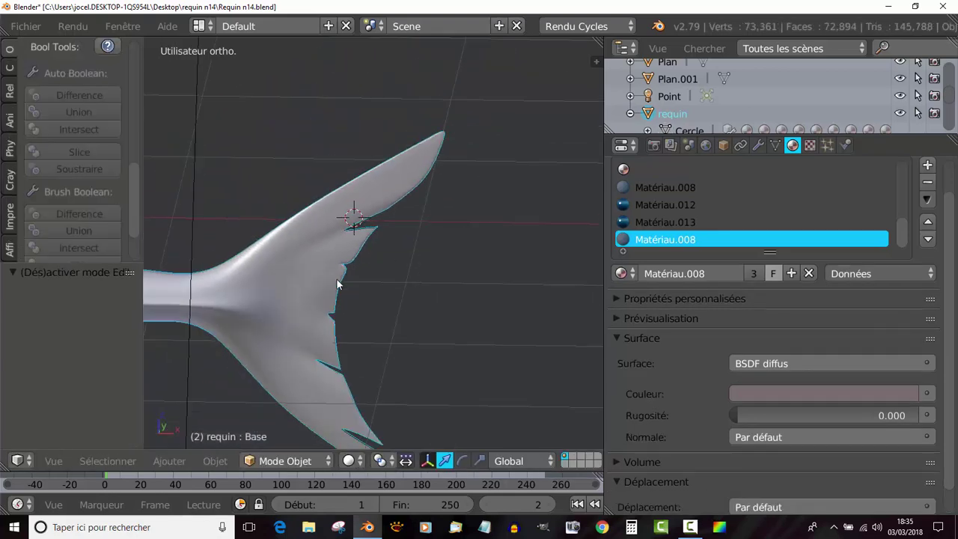
pyautogui.hotkey('ctrl', 'z')
pyautogui.hotkey('ctrl', 'shift', 'z')
pyautogui.press('Tab')
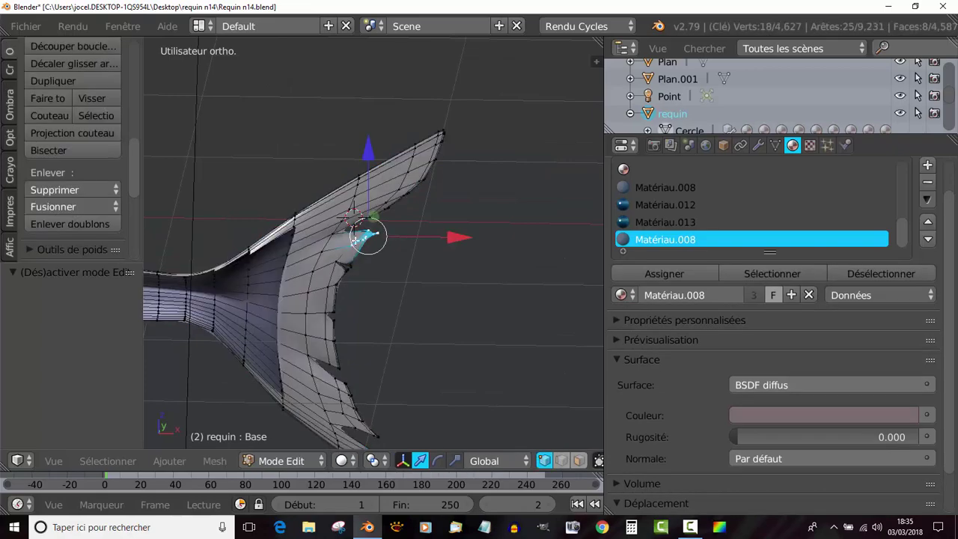
# Reveal the hidden shark body with Alt+H and return to Object Mode to view the whole shark
pyautogui.press('Tab')
pyautogui.press('Tab')
pyautogui.scroll(-3, 354, 241)
pyautogui.moveTo(352, 242)
pyautogui.mouseDown(button='middle')
pyautogui.moveTo(317, 316)
pyautogui.moveTo(376, 321)
pyautogui.moveTo(521, 297)
pyautogui.moveTo(526, 278)
pyautogui.moveTo(447, 308)
pyautogui.moveTo(337, 310)
pyautogui.moveTo(439, 306)
pyautogui.moveTo(429, 312)
pyautogui.mouseUp(button='middle')
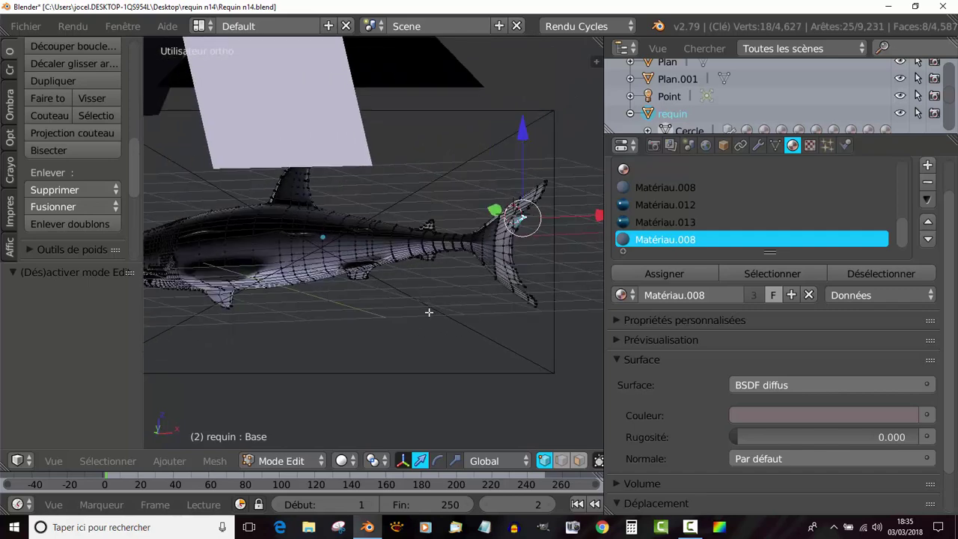
pyautogui.hotkey('alt', 'h')
pyautogui.press('Tab')
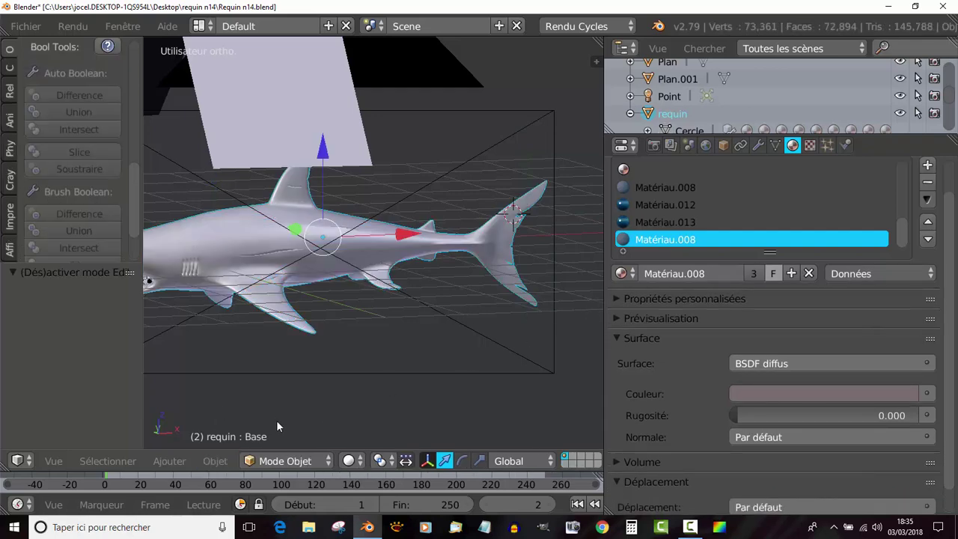
# Set viewport shading to Rendered for a Cycles preview and widen the 3D view
pyautogui.click(274, 462)
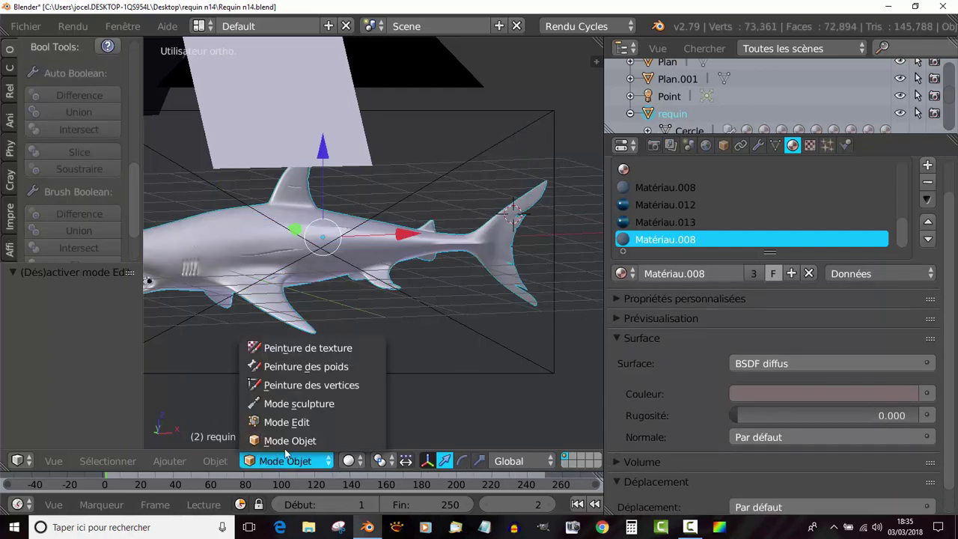
pyautogui.click(349, 461)
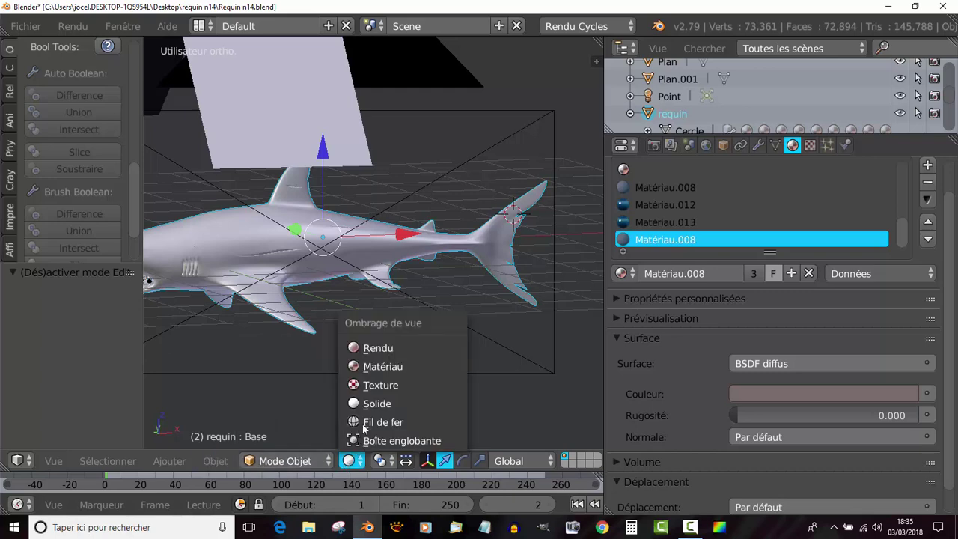
pyautogui.click(454, 355)
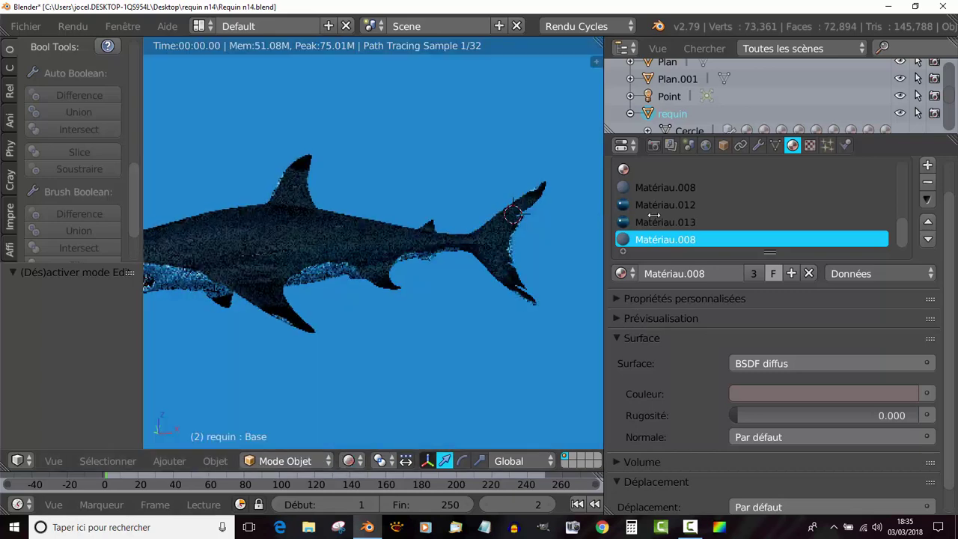
pyautogui.moveTo(605, 216); pyautogui.dragTo(771, 336)
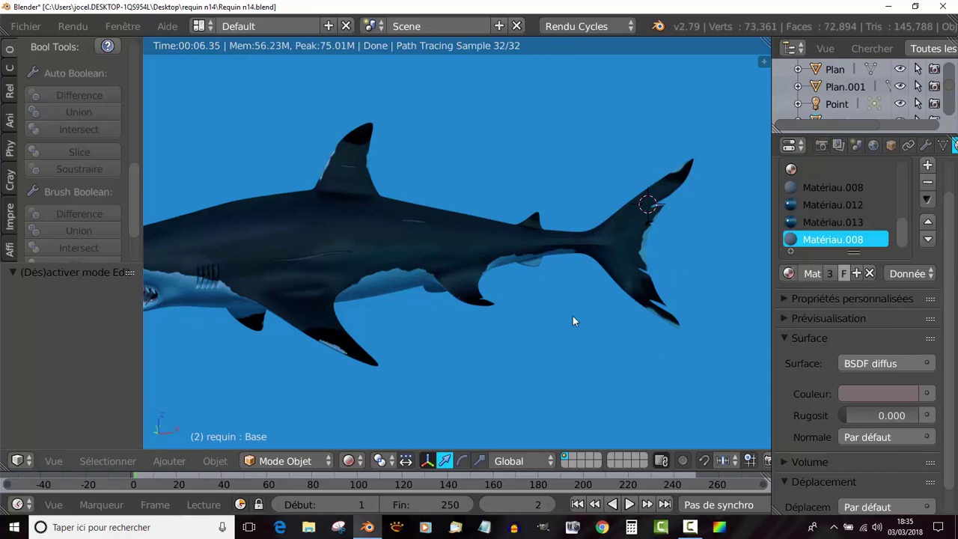
# Orbit and zoom to frame the whole rendered shark
pyautogui.moveTo(529, 336); pyautogui.dragTo(479, 330, button='middle')
pyautogui.scroll(-3, 479, 330)
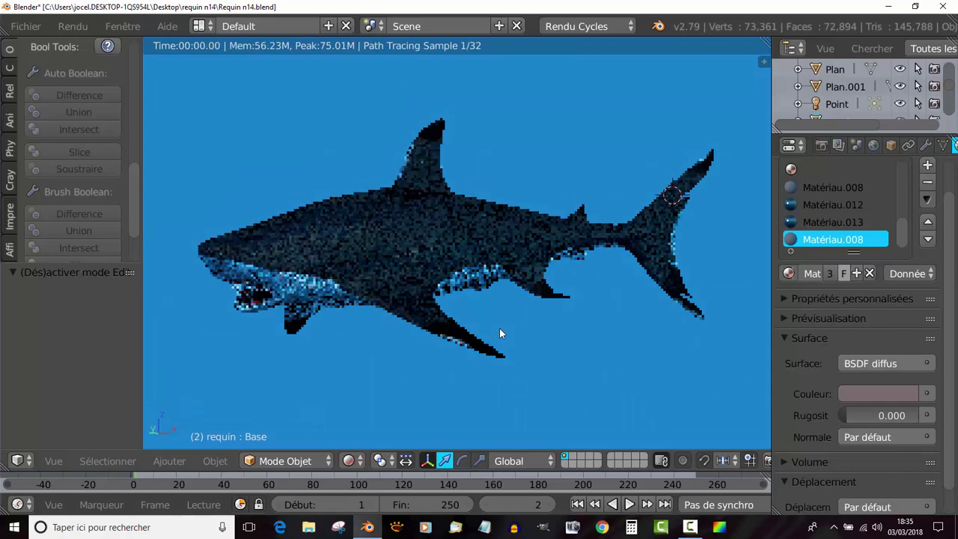
pyautogui.scroll(1, 530, 300)
pyautogui.scroll(2, 551, 309)
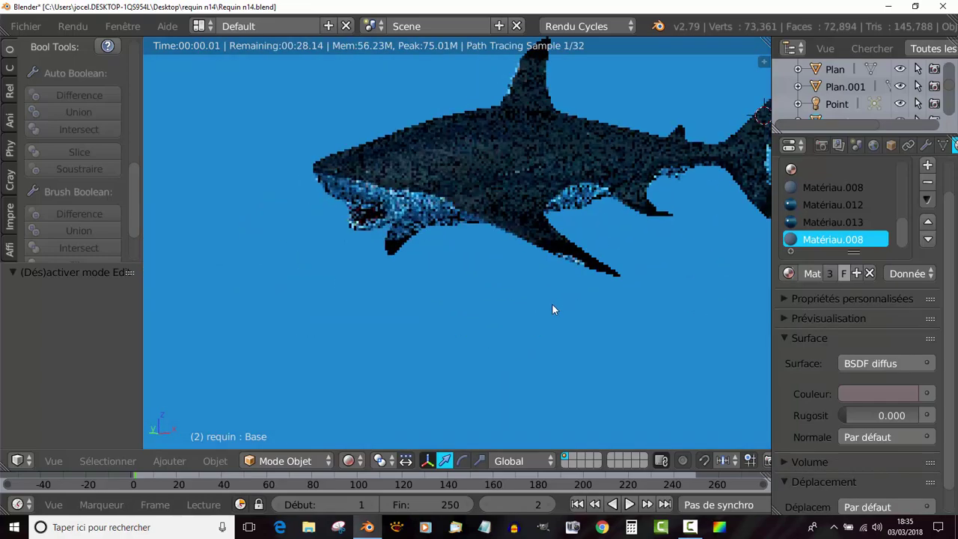
pyautogui.scroll(2, 521, 336)
pyautogui.moveTo(522, 335); pyautogui.dragTo(514, 335, button='middle')
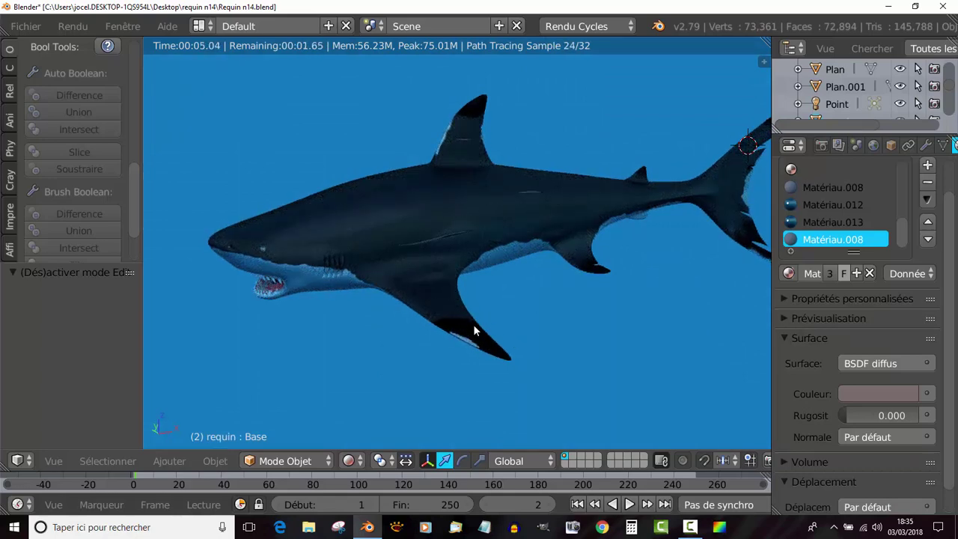
# Frame a side-on close-up of the shark's head, then bring up viewport shading to choose Material
pyautogui.moveTo(547, 314); pyautogui.dragTo(577, 321, button='middle')
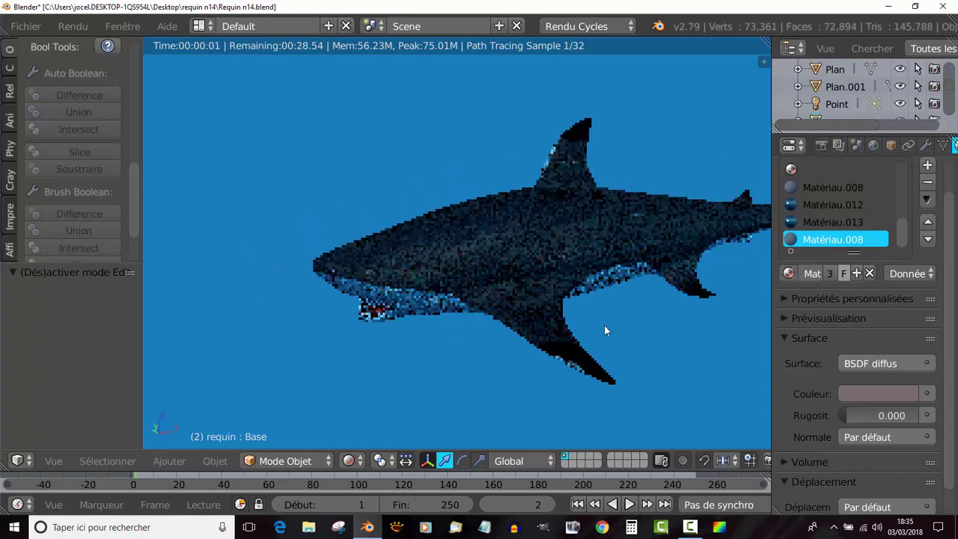
pyautogui.scroll(2, 486, 315)
pyautogui.scroll(-3, 509, 288)
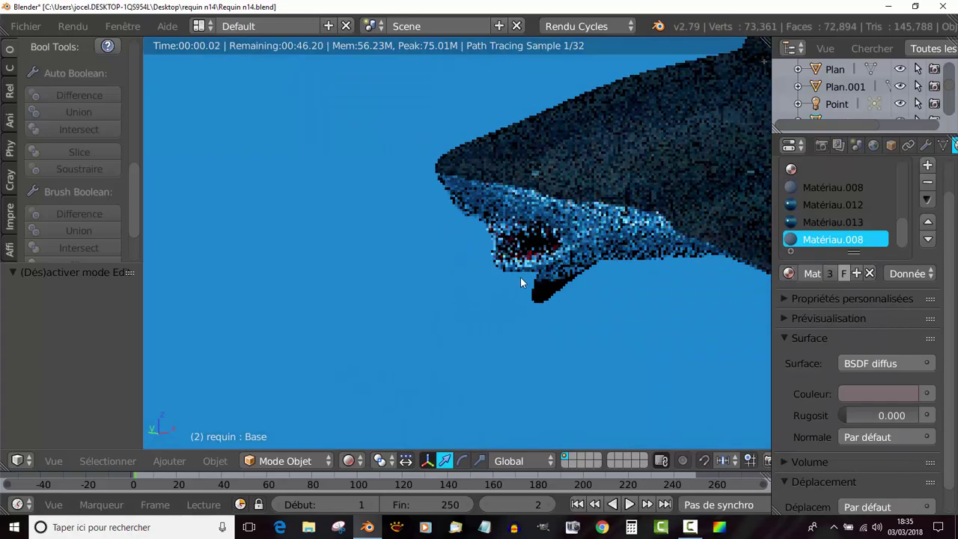
pyautogui.scroll(2, 404, 358)
pyautogui.scroll(-1, 405, 358)
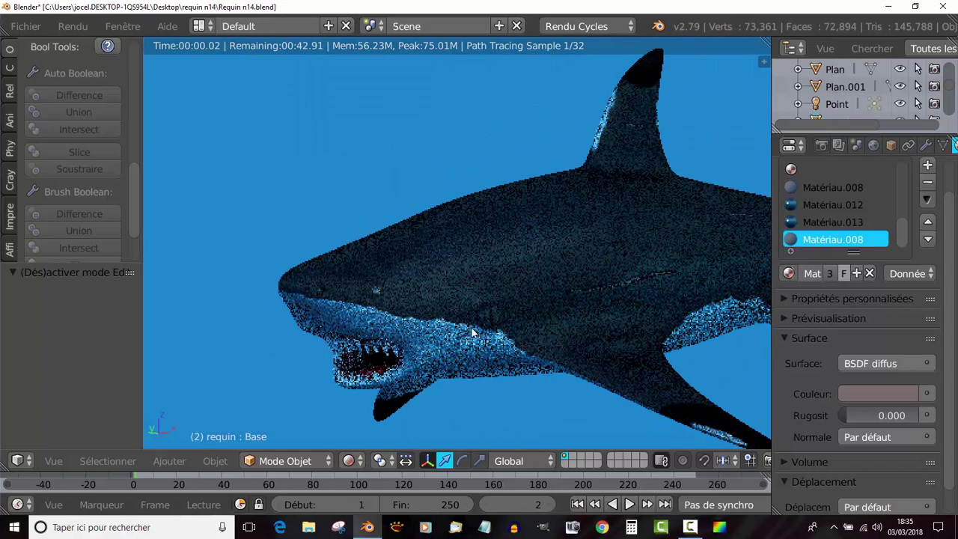
pyautogui.scroll(1, 488, 329)
pyautogui.moveTo(488, 329); pyautogui.dragTo(445, 329, button='middle')
pyautogui.scroll(1, 445, 330)
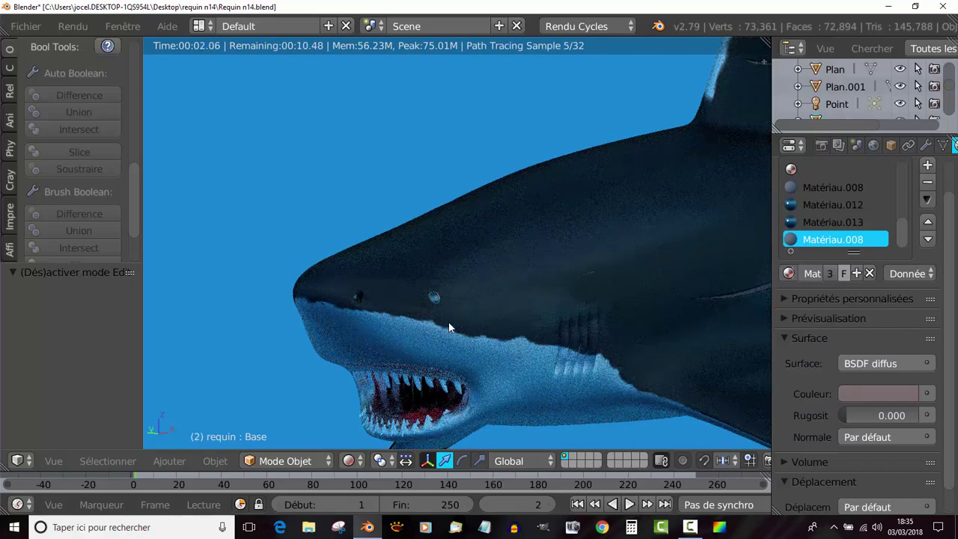
pyautogui.scroll(1, 445, 330)
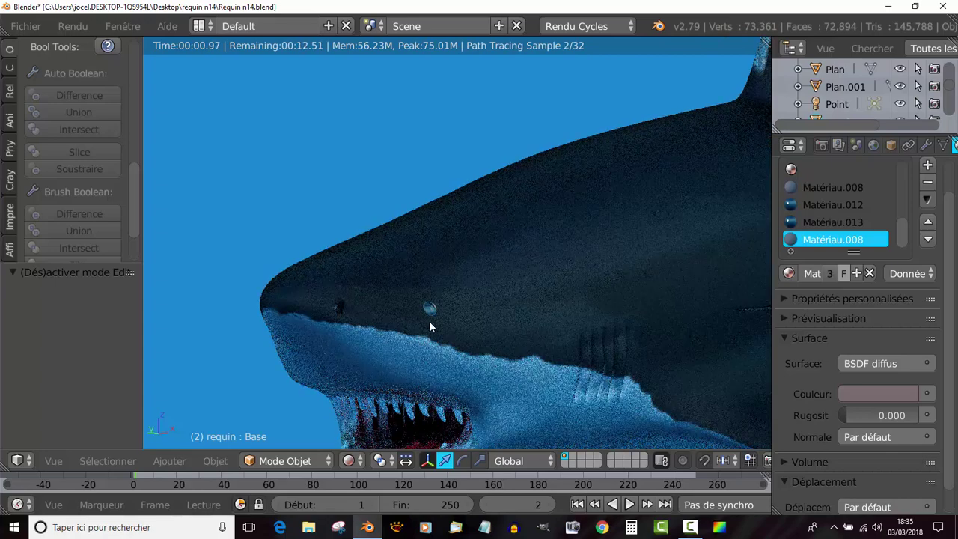
pyautogui.scroll(1, 438, 334)
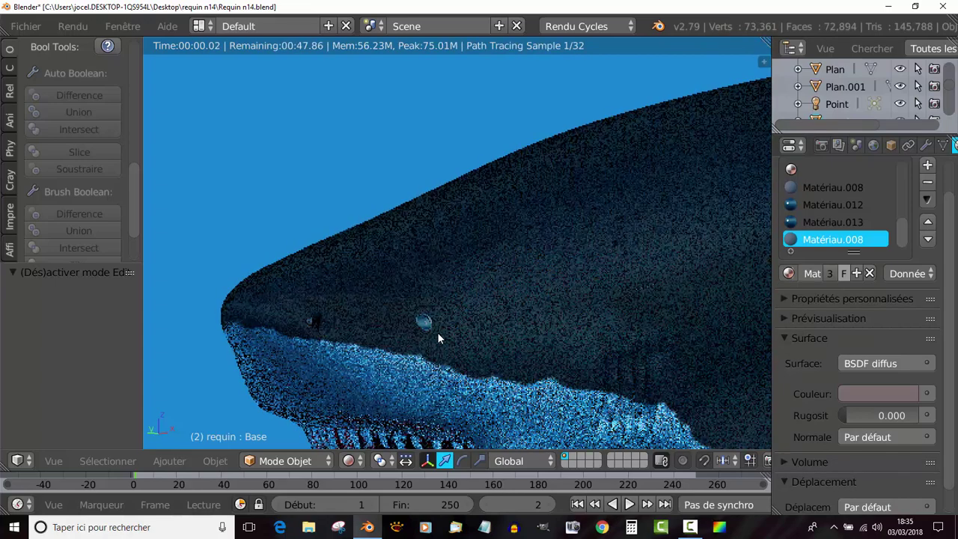
pyautogui.click(356, 462)
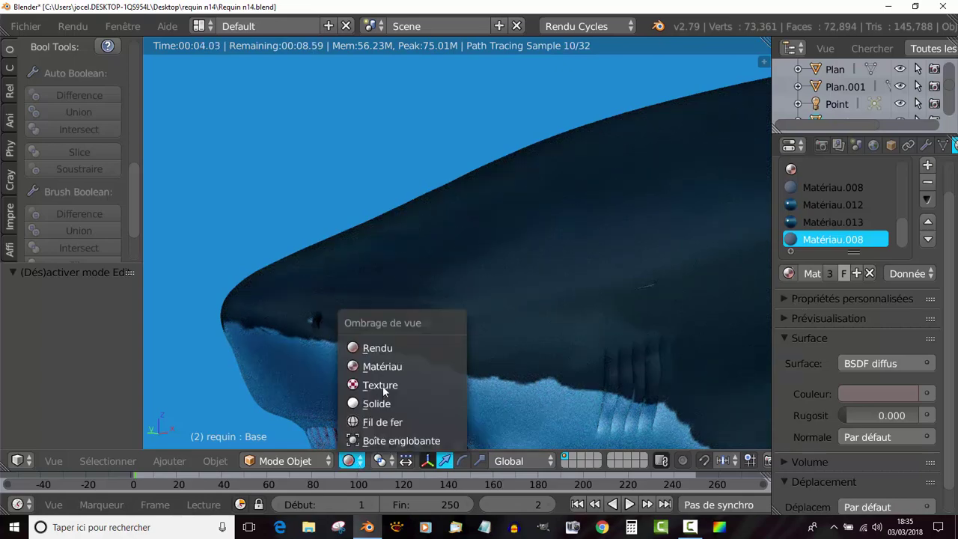
# Switch to material preview shading and zoom in on the shark's eye
pyautogui.click(375, 367)
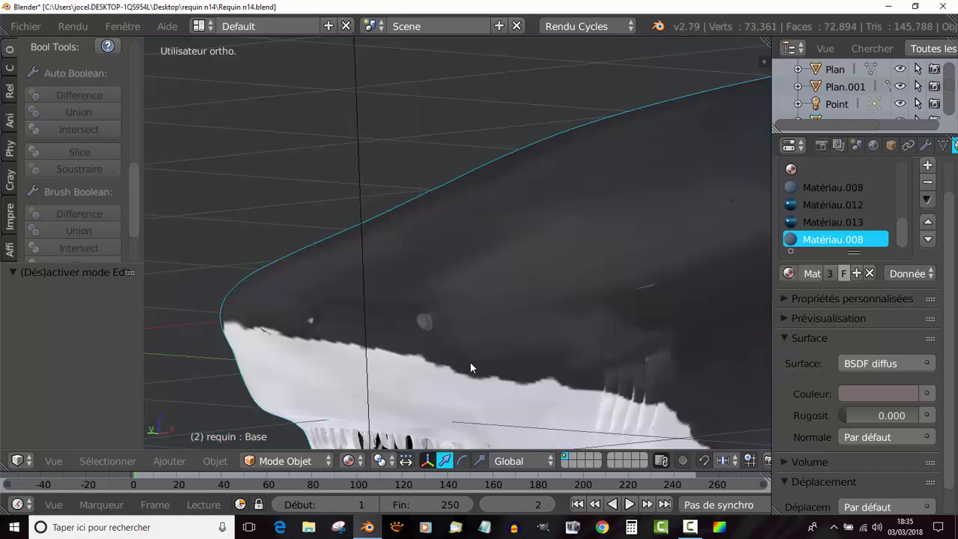
pyautogui.moveTo(470, 362)
pyautogui.mouseDown(button='middle')
pyautogui.moveTo(418, 368)
pyautogui.moveTo(399, 353)
pyautogui.moveTo(550, 305)
pyautogui.moveTo(510, 307)
pyautogui.mouseUp(button='middle')
pyautogui.scroll(3, 509, 313)
pyautogui.keyDown('shift'); pyautogui.moveTo(487, 354); pyautogui.dragTo(419, 267, button='middle'); pyautogui.keyUp('shift')
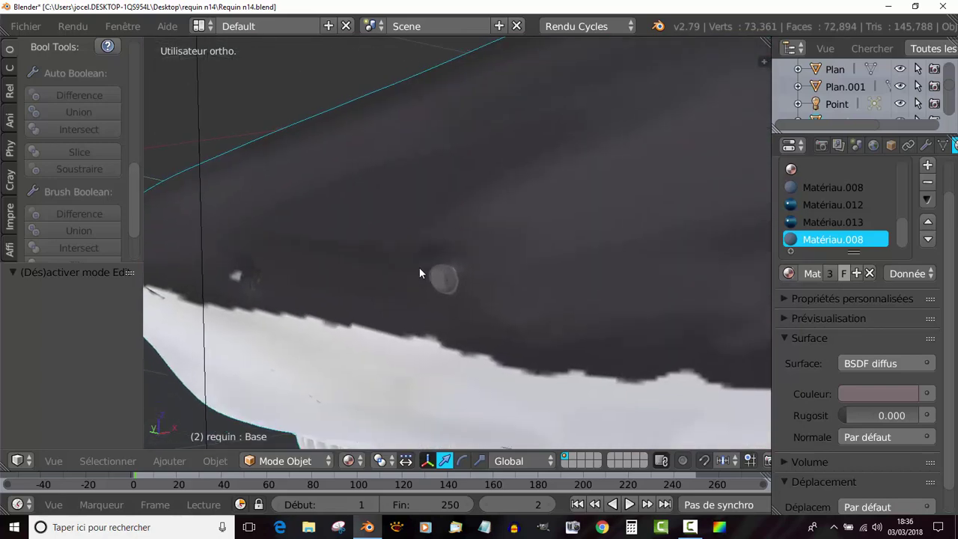
pyautogui.scroll(4, 421, 269)
pyautogui.moveTo(446, 304)
pyautogui.keyDown('shift'); pyautogui.mouseDown(button='middle')
pyautogui.moveTo(431, 322)
pyautogui.moveTo(470, 256)
pyautogui.mouseUp(button='middle'); pyautogui.keyUp('shift')
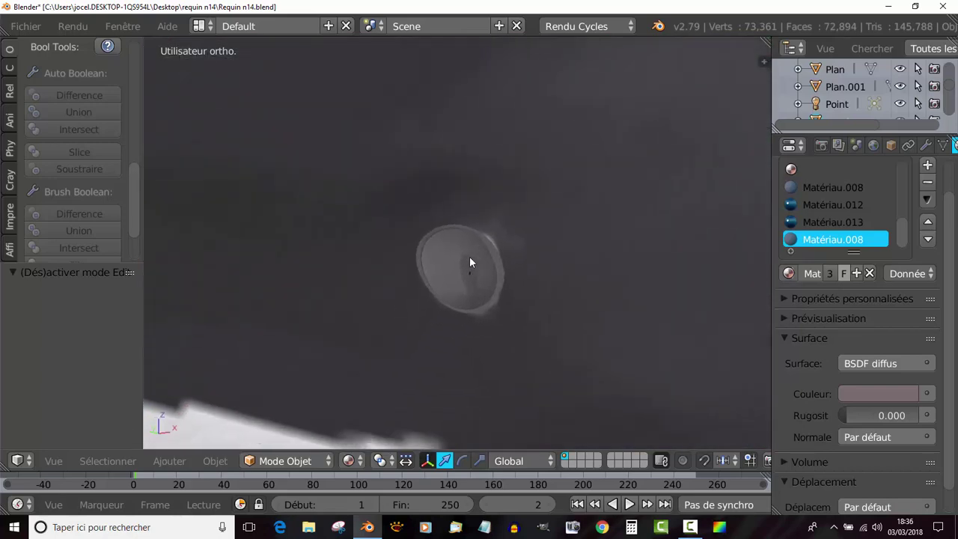
pyautogui.scroll(1, 477, 272)
pyautogui.scroll(3, 479, 276)
pyautogui.scroll(1, 480, 276)
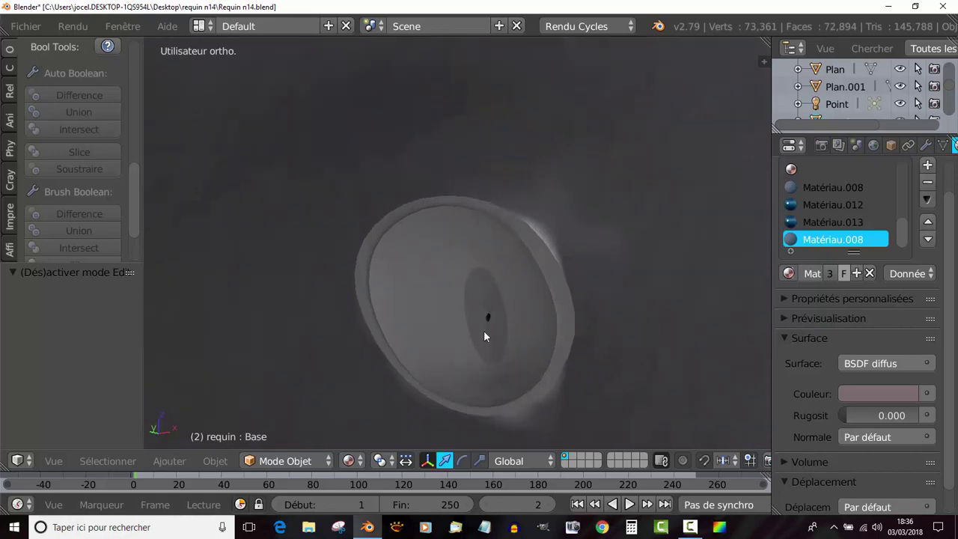
# In Edit Mode with face select, pick the linked eye faces and grow them to include the upper faces
pyautogui.press('Tab')
pyautogui.press('Tab')
pyautogui.press('Tab')
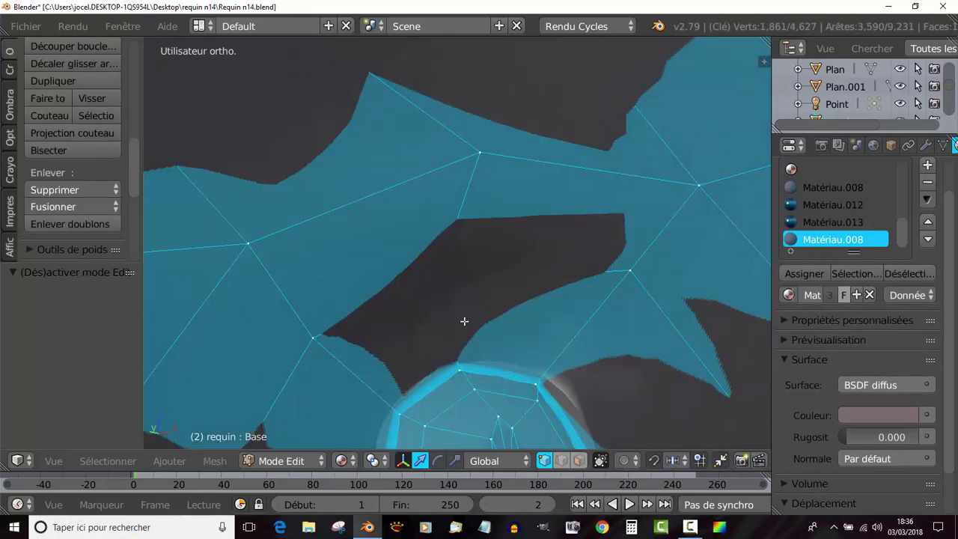
pyautogui.scroll(-5, 464, 321)
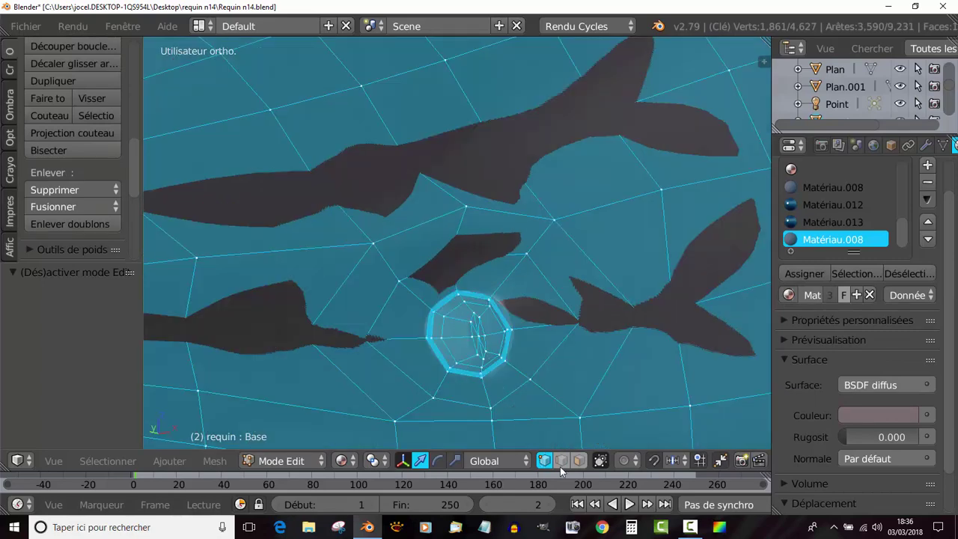
pyautogui.click(578, 460)
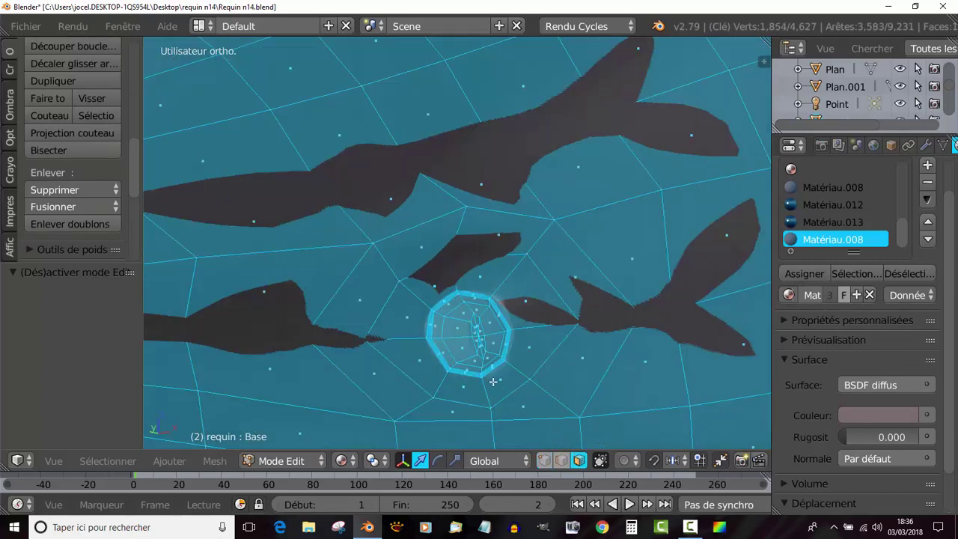
pyautogui.rightClick(485, 312)
pyautogui.press('l')
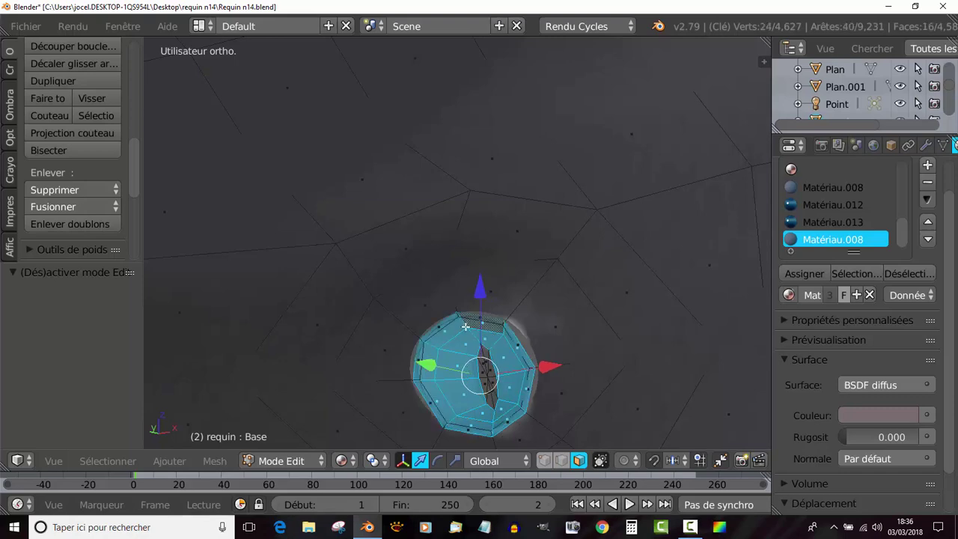
pyautogui.press('ctrl+KP_Add')
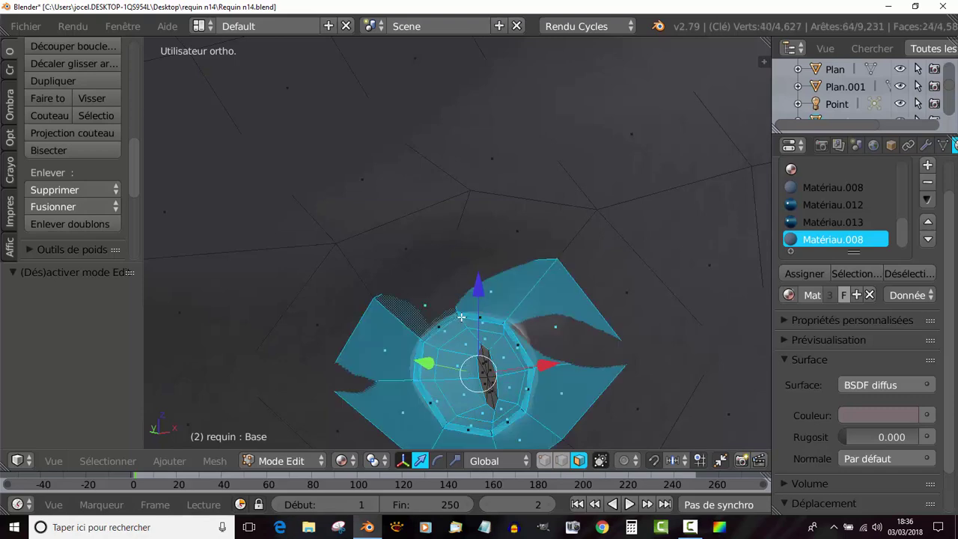
pyautogui.hotkey('ctrl', 'z')
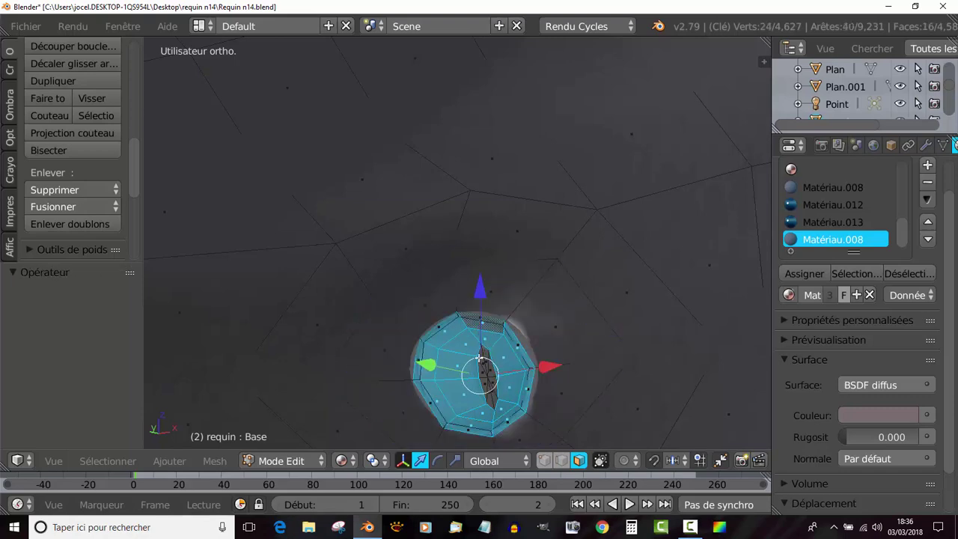
pyautogui.moveTo(479, 358); pyautogui.dragTo(480, 358, button='middle')
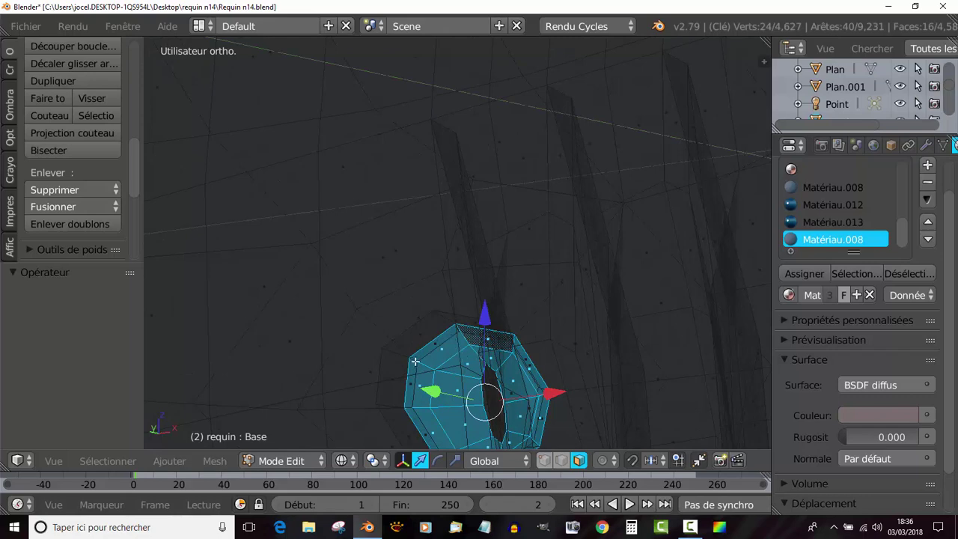
pyautogui.press('ctrl+KP_Add')
# Switch to solid shading and frame the selected eye faces with Numpad period
pyautogui.press('z')
pyautogui.press('KP_Decimal')
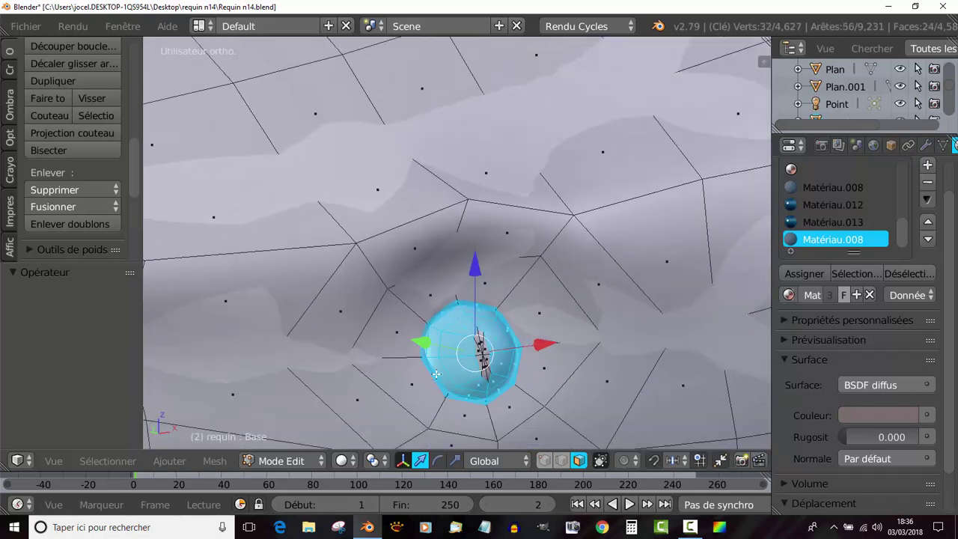
pyautogui.scroll(1, 498, 347)
pyautogui.scroll(1, 498, 347)
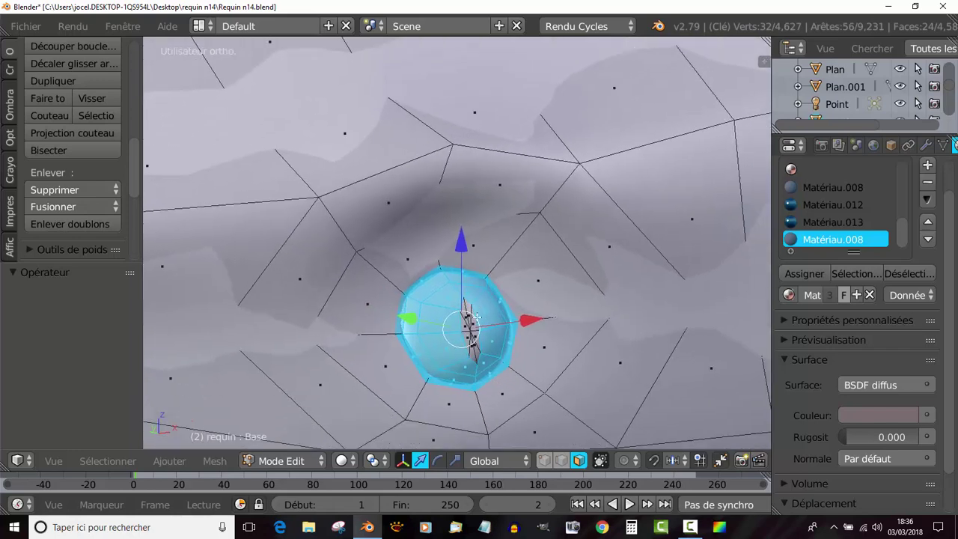
pyautogui.scroll(-1, 823, 314)
pyautogui.scroll(1, 815, 315)
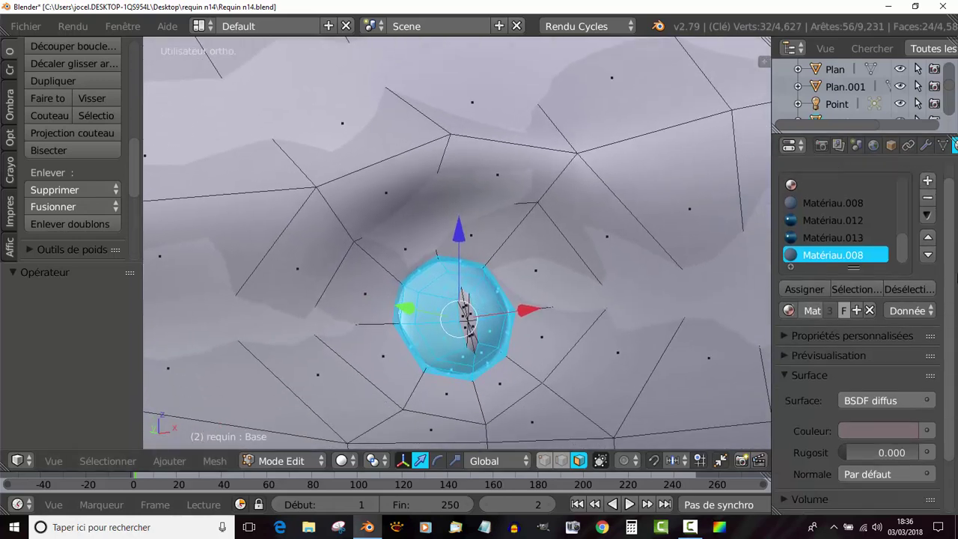
pyautogui.scroll(-1, 811, 317)
pyautogui.scroll(2, 945, 270)
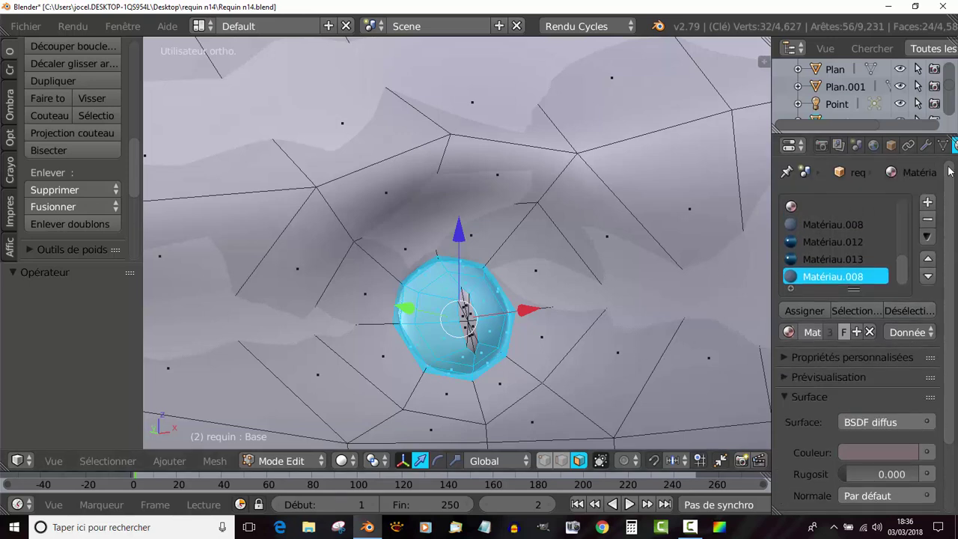
# Check the shark's subdivision modifier settings, then go back to the material settings
pyautogui.click(927, 145)
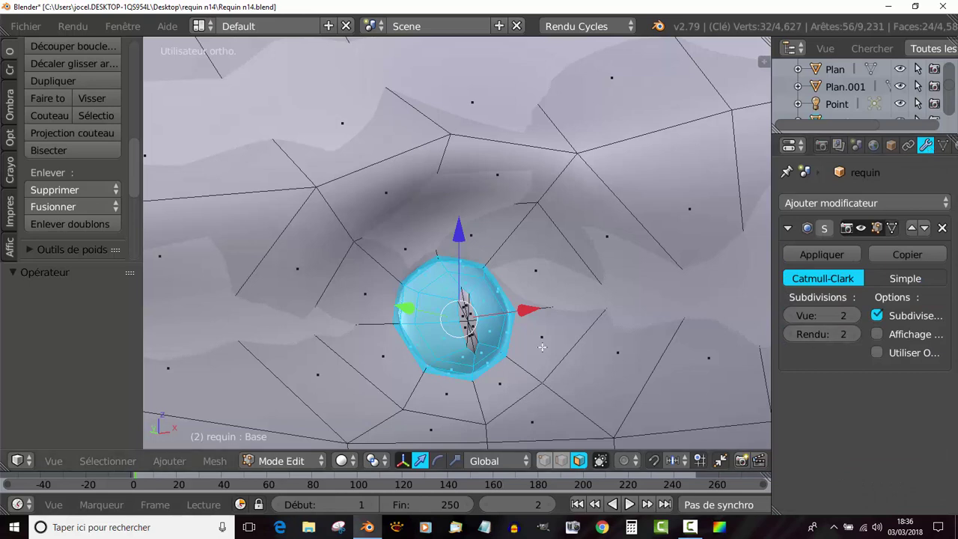
pyautogui.scroll(-3, 913, 146)
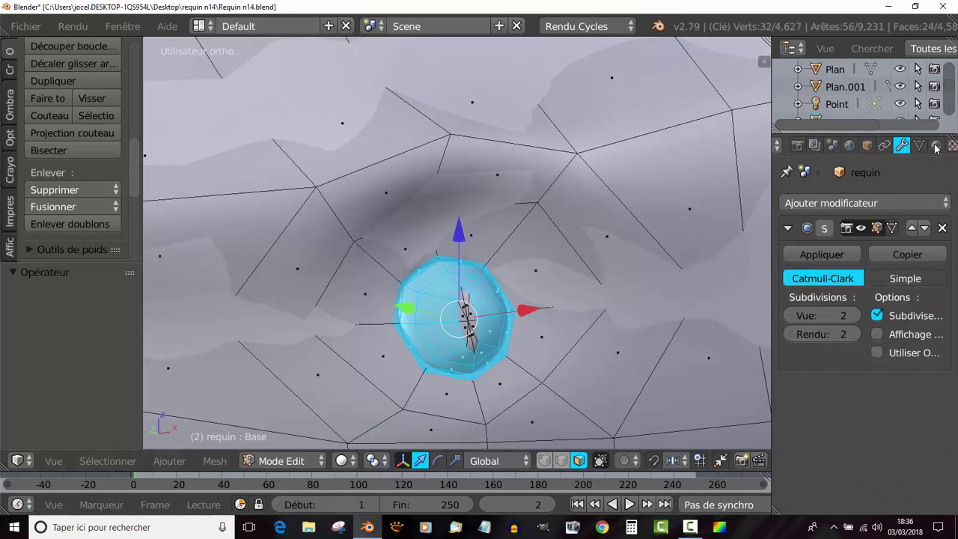
pyautogui.click(912, 146)
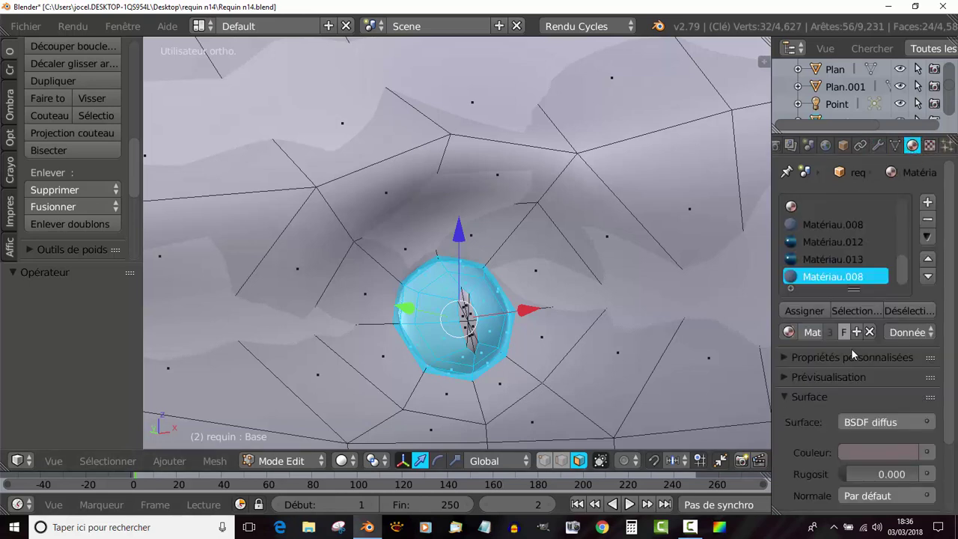
pyautogui.scroll(-1, 851, 348)
pyautogui.scroll(1, 851, 348)
pyautogui.scroll(-2, 839, 399)
pyautogui.scroll(-2, 839, 396)
pyautogui.scroll(3, 833, 374)
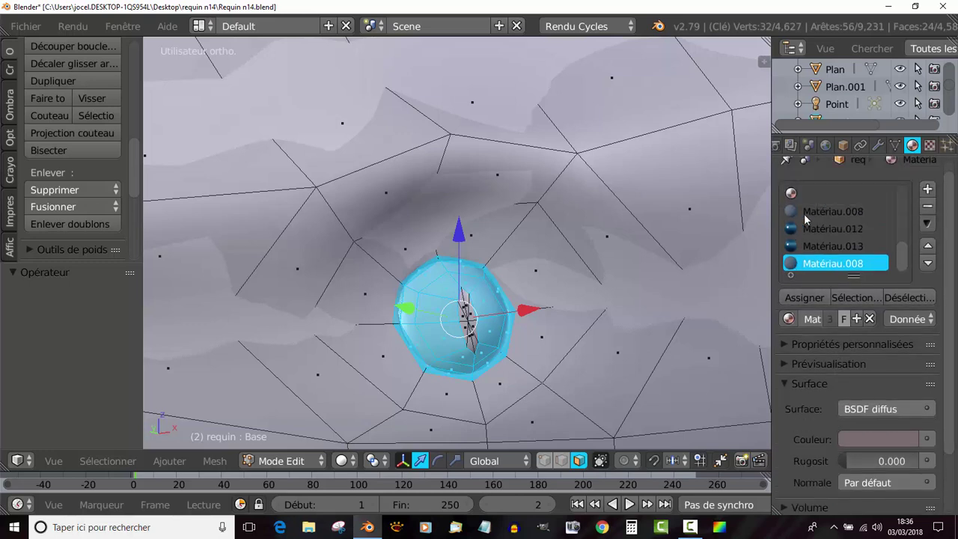
# Compare Matériau.013 with Matériau.012 in the slot list and make Matériau.012 active
pyautogui.click(811, 232)
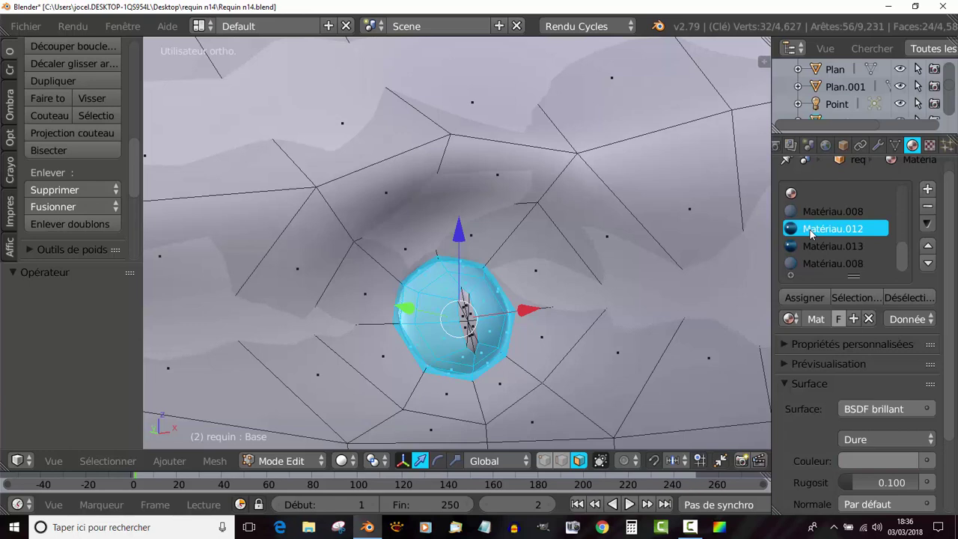
pyautogui.scroll(-2, 809, 344)
pyautogui.scroll(-1, 808, 346)
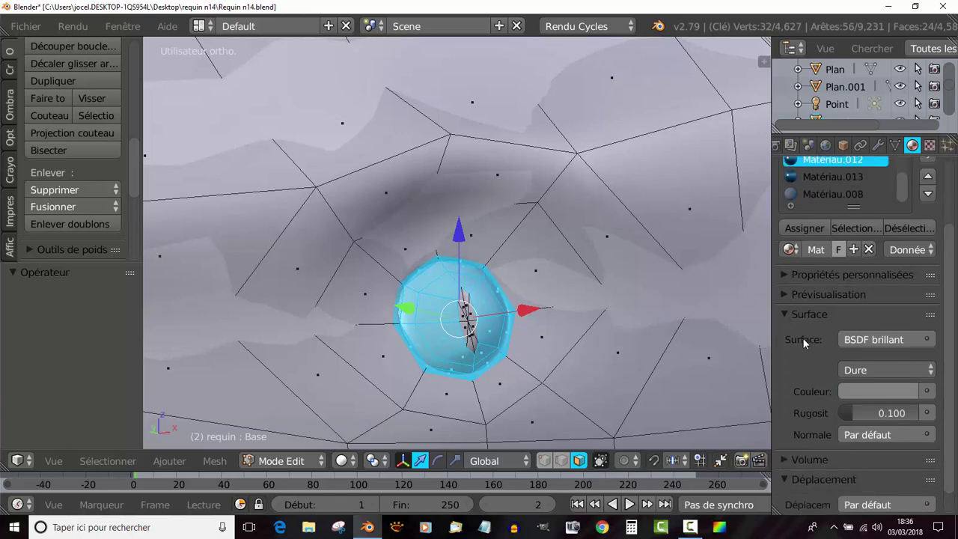
pyautogui.scroll(-1, 800, 337)
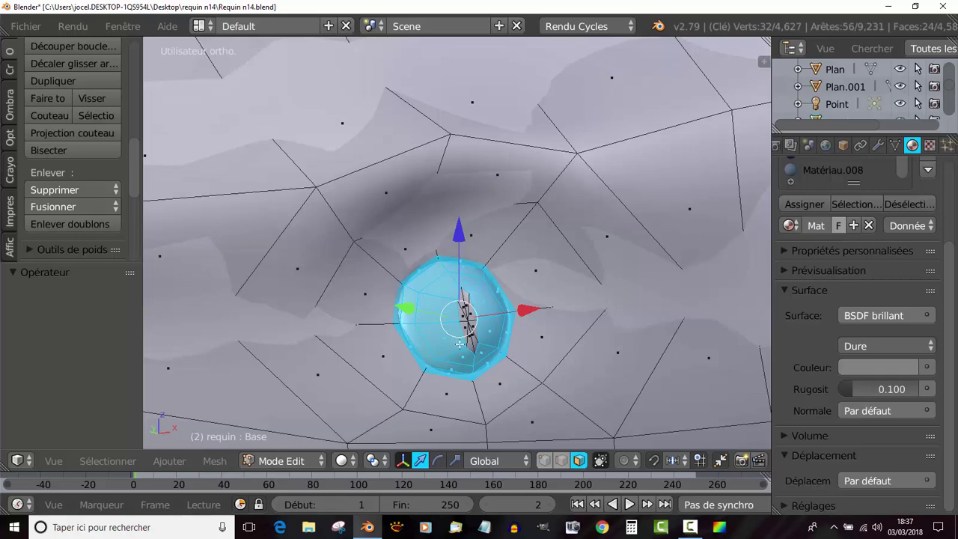
pyautogui.scroll(1, 464, 320)
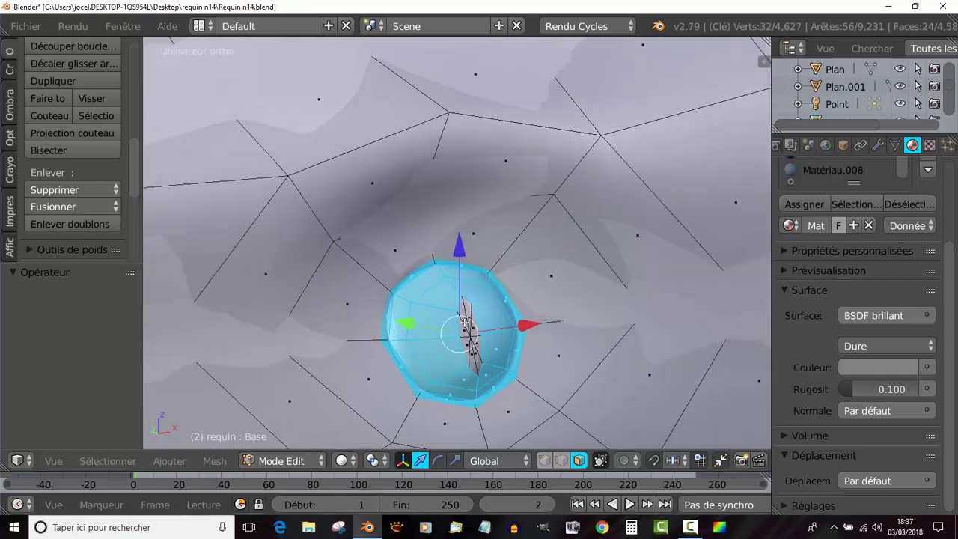
pyautogui.scroll(1, 465, 327)
pyautogui.scroll(-2, 478, 362)
pyautogui.scroll(-2, 833, 169)
pyautogui.click(833, 170)
pyautogui.scroll(-1, 831, 173)
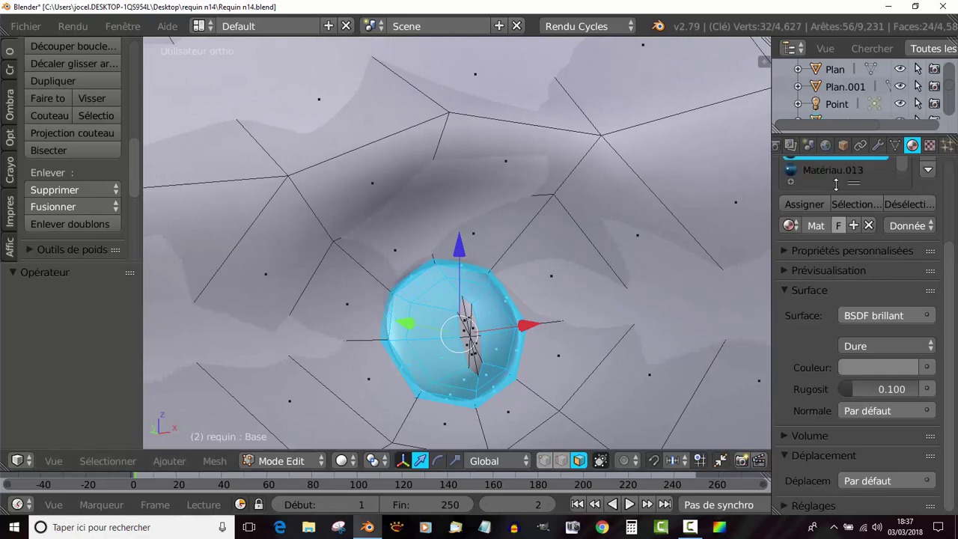
pyautogui.click(789, 172)
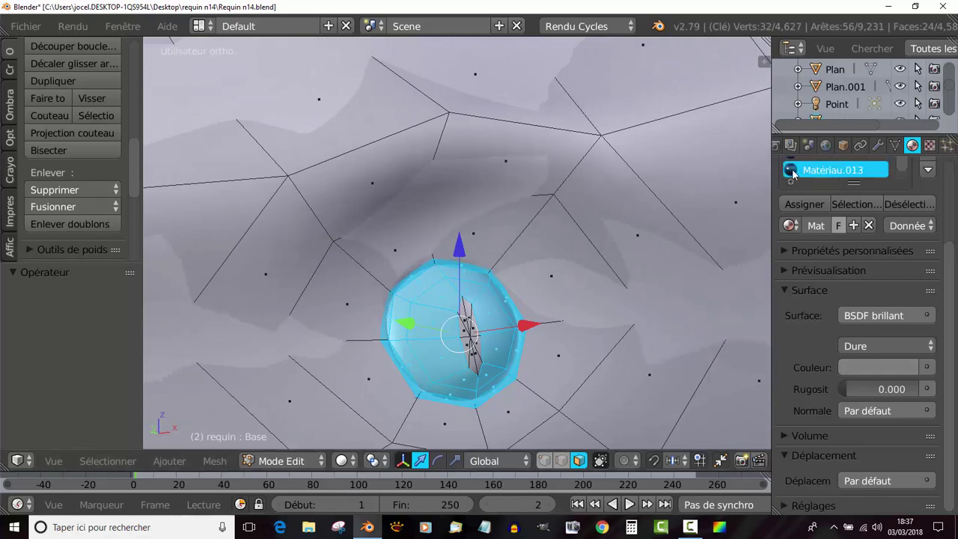
pyautogui.scroll(1, 806, 173)
pyautogui.click(807, 174)
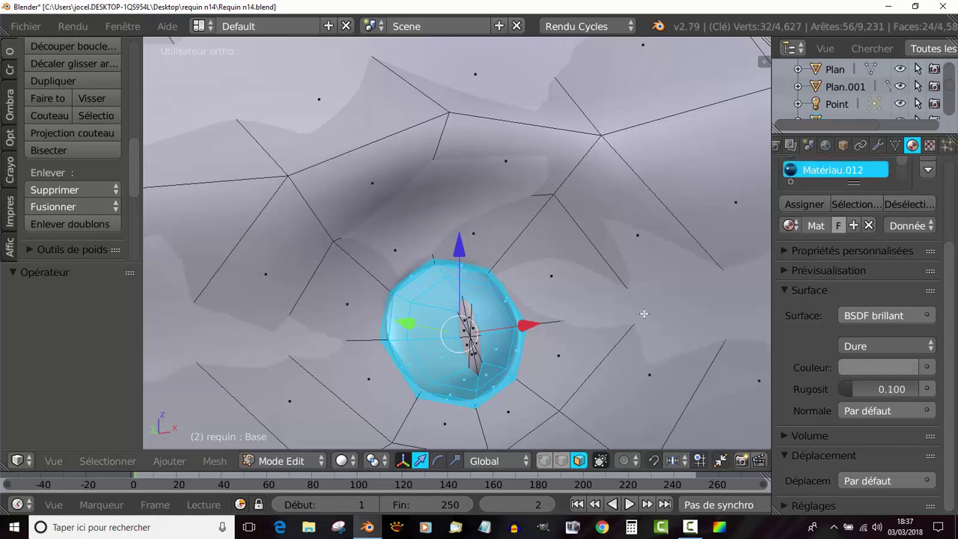
pyautogui.click(341, 460)
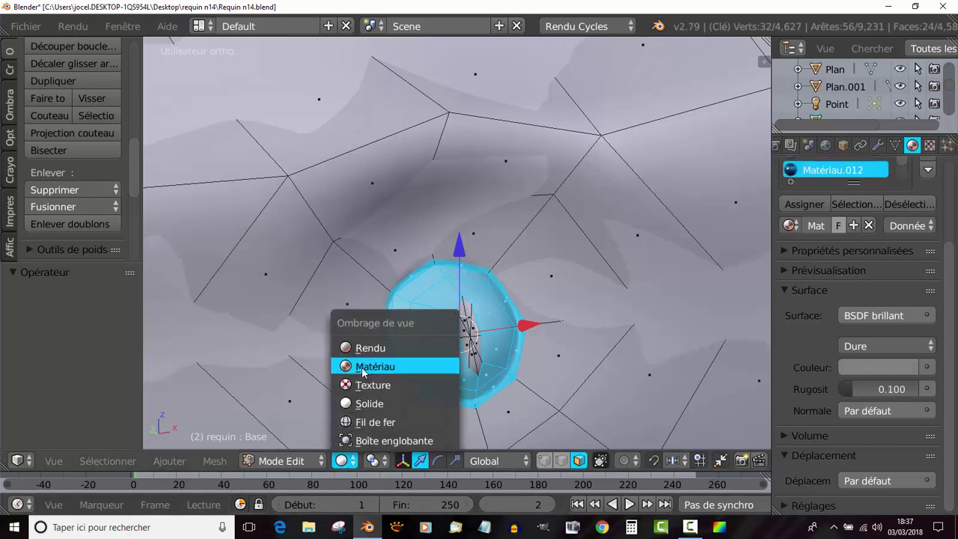
# Preview with material shading and darken Matériau.012's colour from 0.221 to 0.187 grey
pyautogui.click(363, 367)
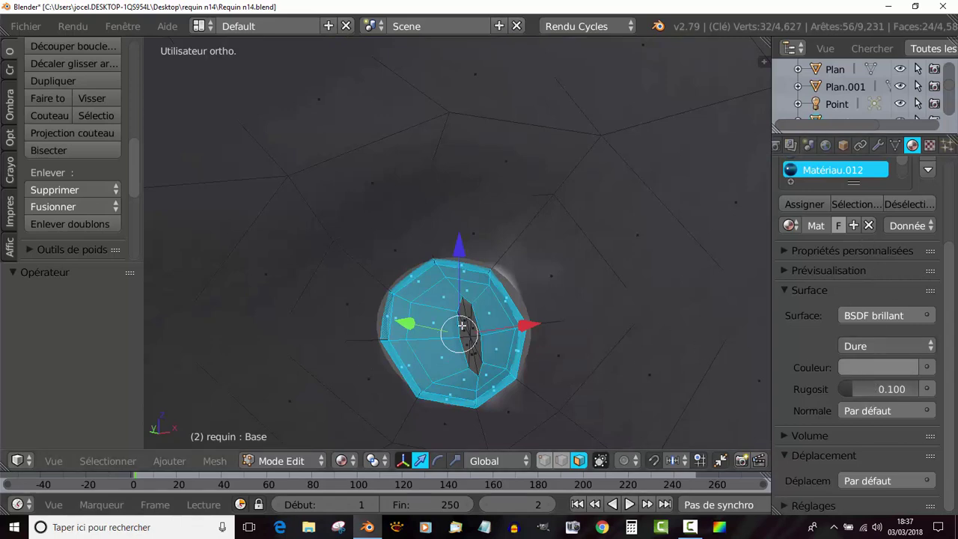
pyautogui.click(891, 366)
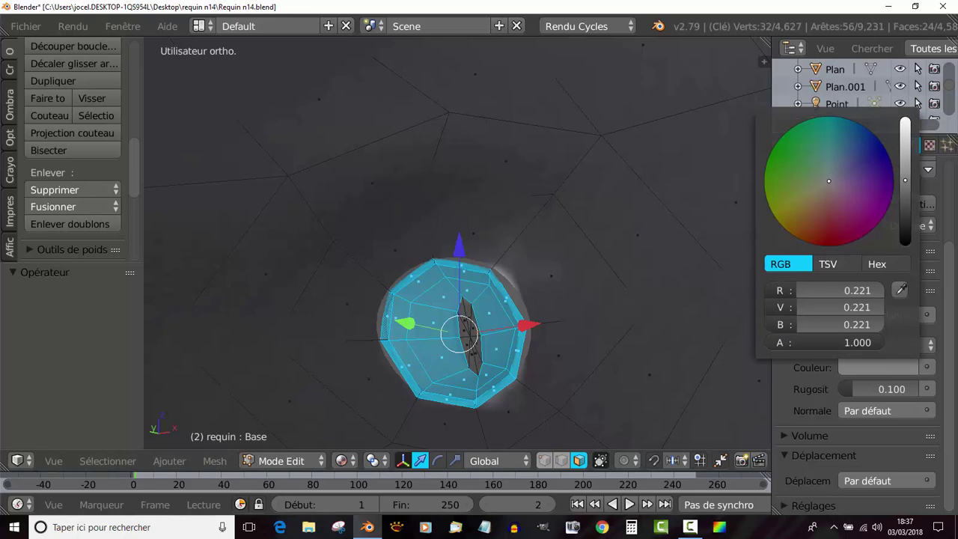
pyautogui.moveTo(905, 180)
pyautogui.mouseDown()
pyautogui.moveTo(905, 211)
pyautogui.moveTo(905, 187)
pyautogui.mouseUp()
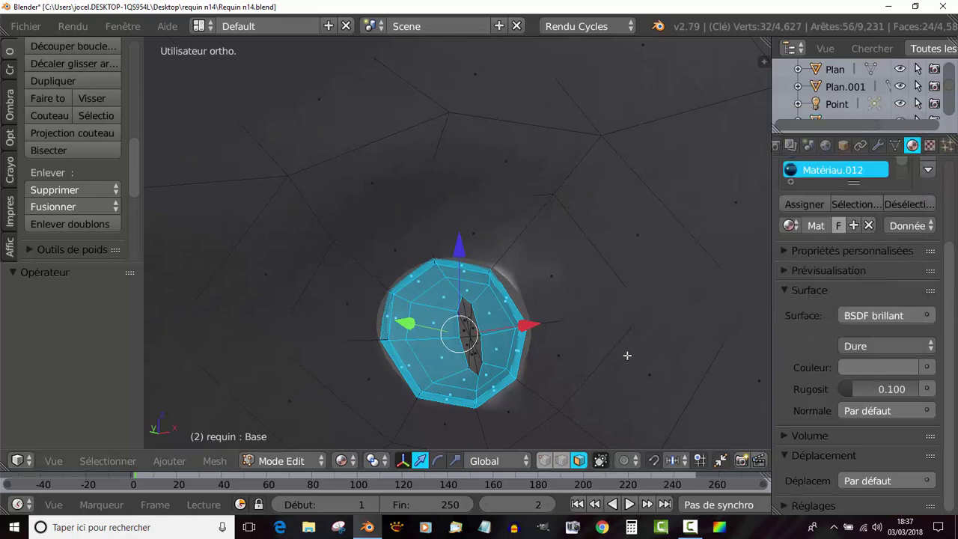
pyautogui.scroll(1, 475, 378)
pyautogui.scroll(-2, 475, 379)
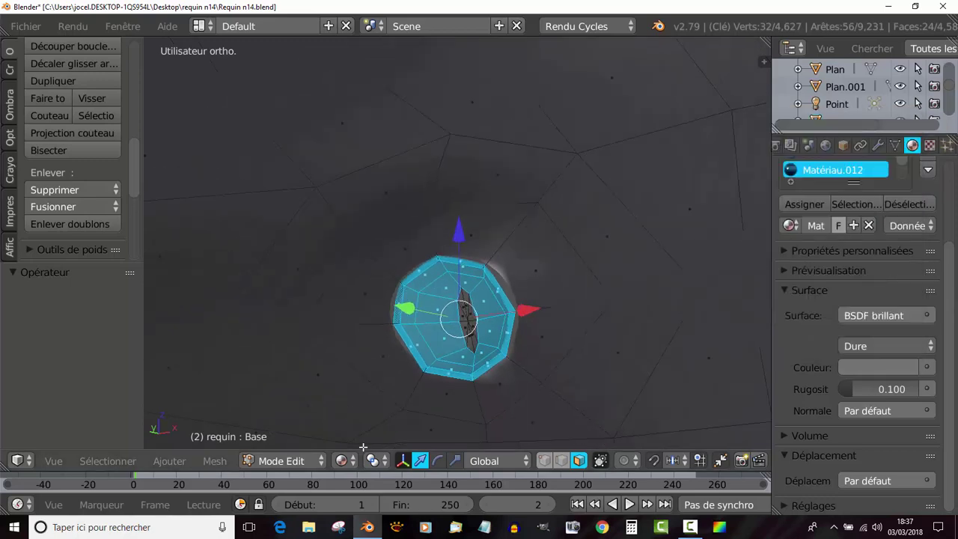
pyautogui.click(342, 460)
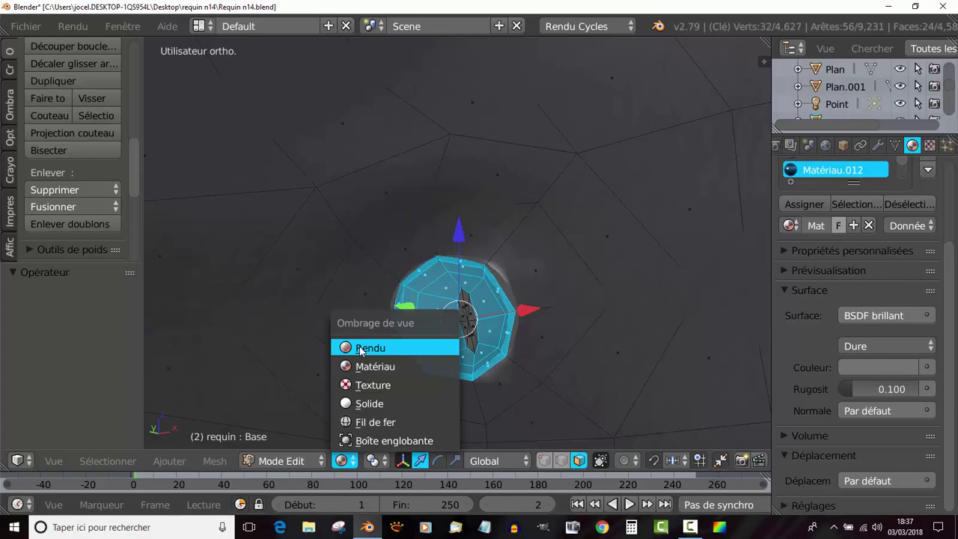
# Switch the viewport to the Cycles rendered view
pyautogui.click(360, 348)
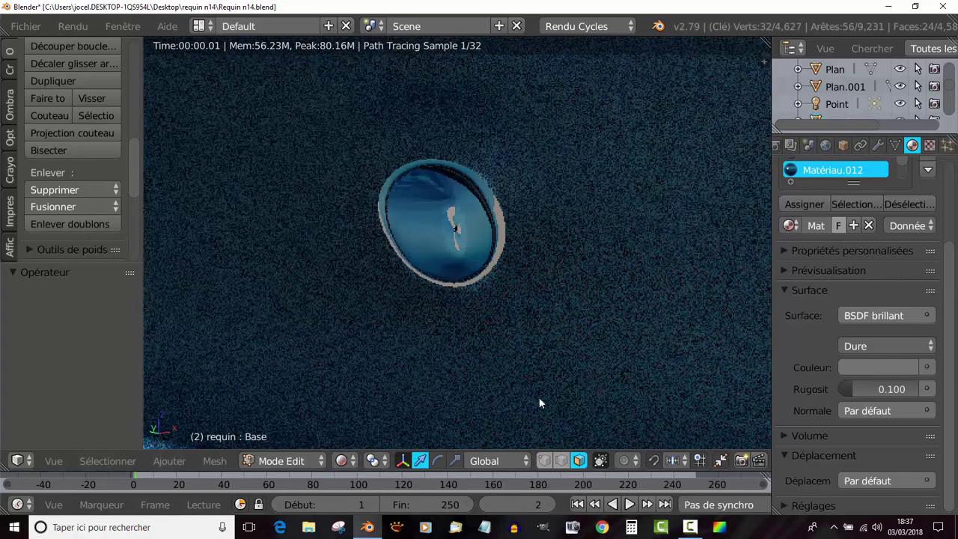
pyautogui.scroll(-3, 438, 310)
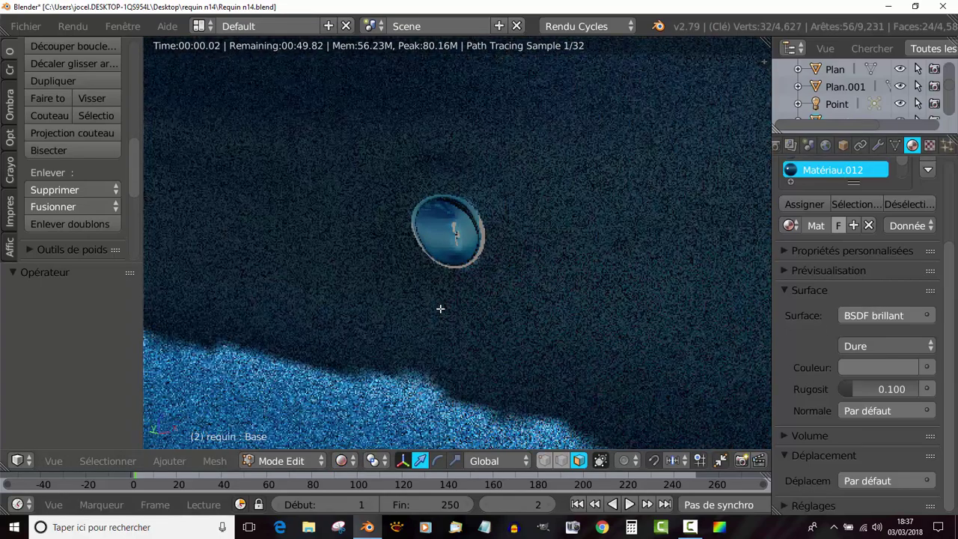
pyautogui.scroll(-2, 440, 309)
pyautogui.scroll(-2, 440, 308)
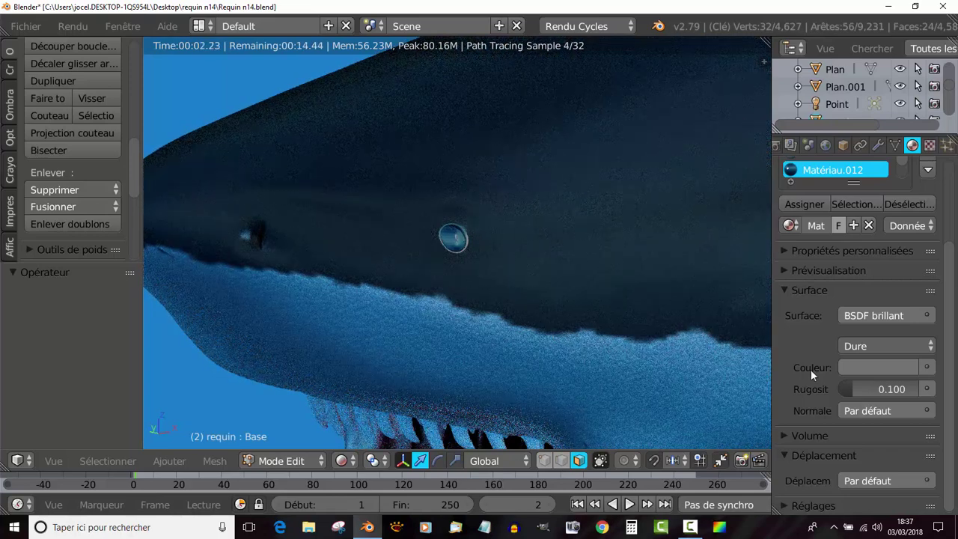
# Darken Matériau.012's eye colour to a near-black grey of about 0.028
pyautogui.click(886, 369)
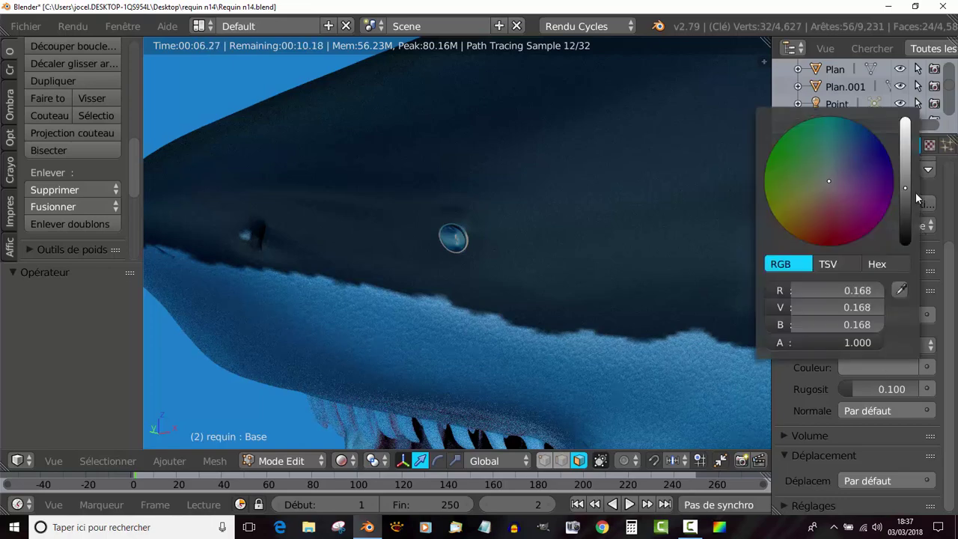
pyautogui.moveTo(906, 191); pyautogui.dragTo(905, 203)
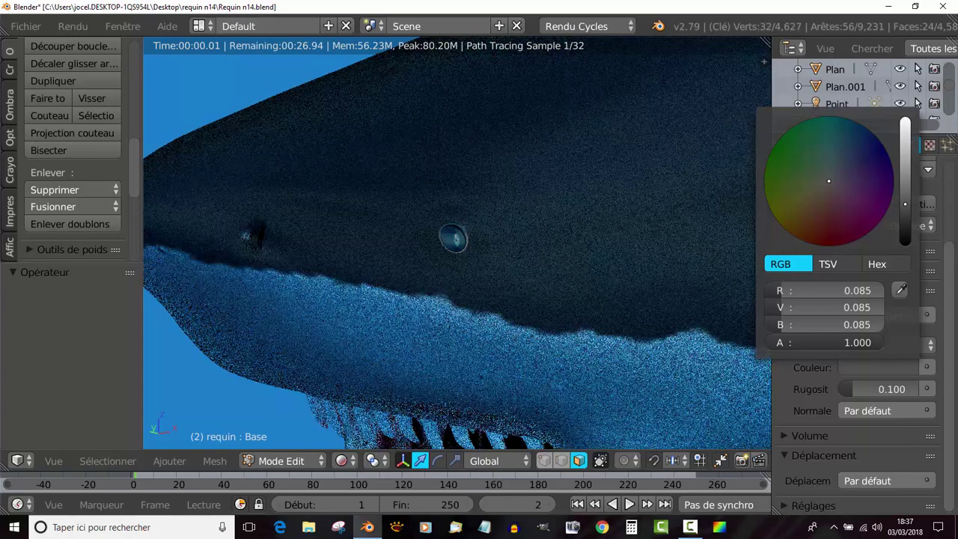
pyautogui.moveTo(905, 204); pyautogui.dragTo(905, 228)
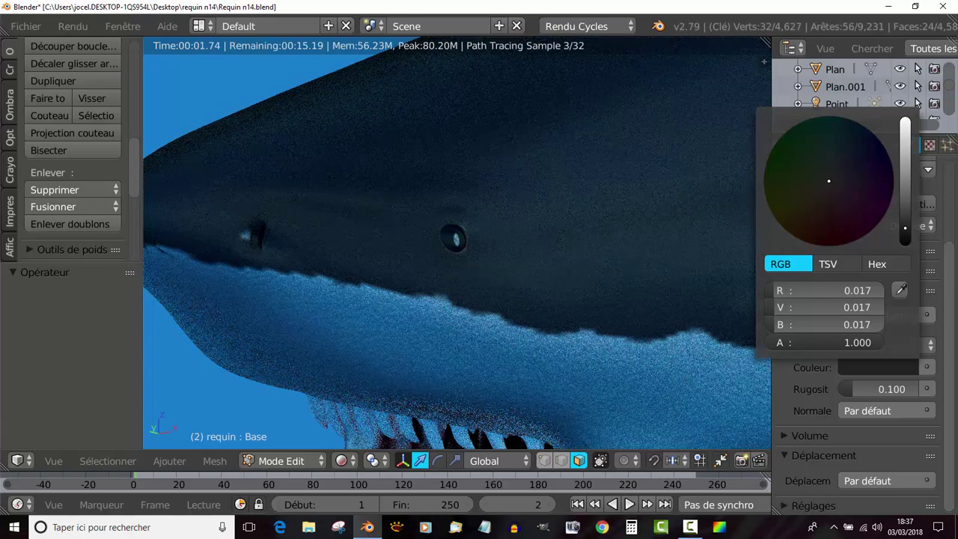
pyautogui.moveTo(905, 228)
pyautogui.mouseDown()
pyautogui.moveTo(905, 237)
pyautogui.moveTo(906, 222)
pyautogui.mouseUp()
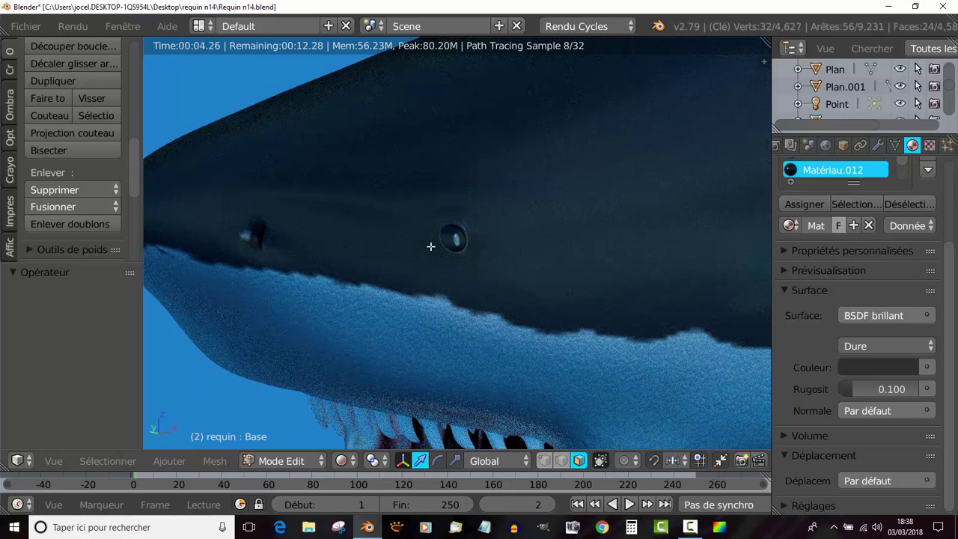
# Orbit to a side view of the shark and select a single face on its eye
pyautogui.scroll(-1, 431, 246)
pyautogui.scroll(-1, 434, 263)
pyautogui.scroll(-1, 467, 272)
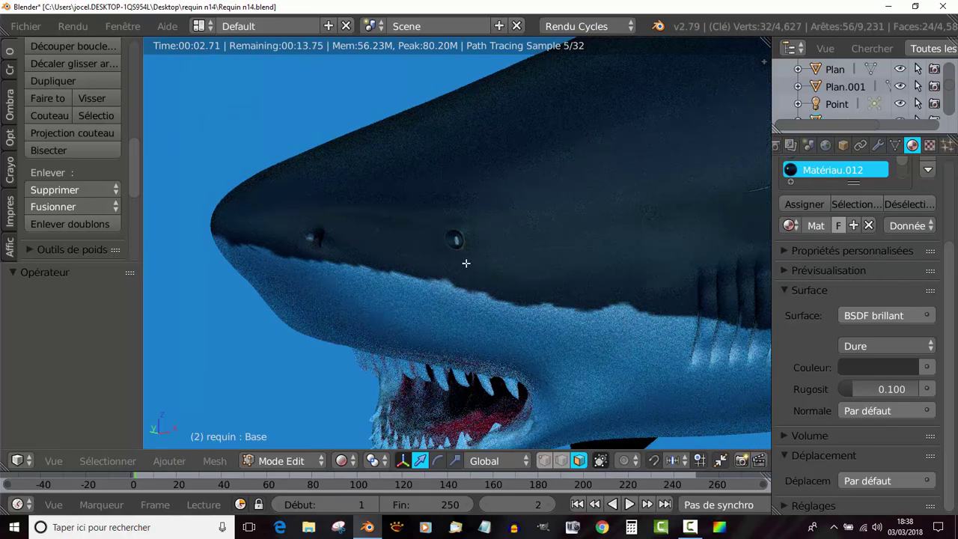
pyautogui.scroll(1, 472, 265)
pyautogui.scroll(1, 468, 235)
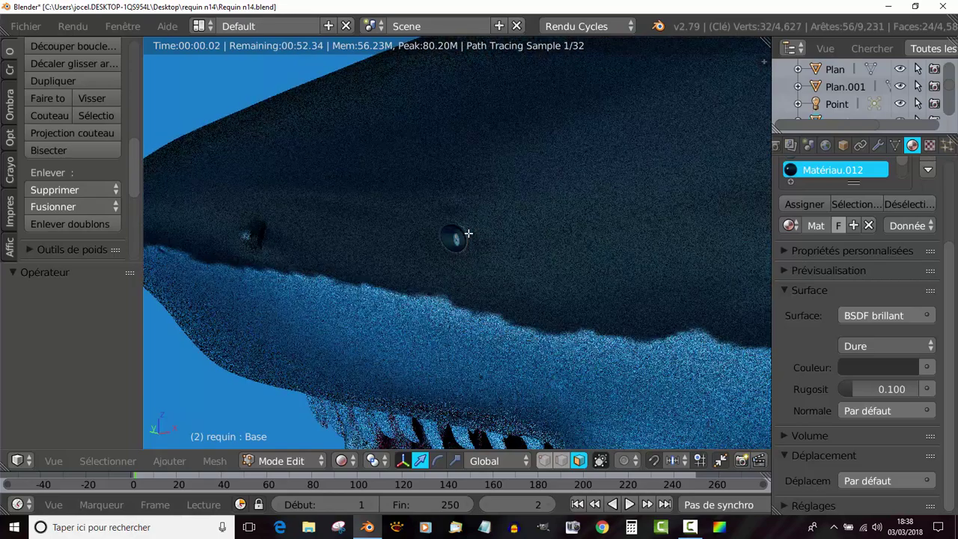
pyautogui.scroll(-3, 483, 246)
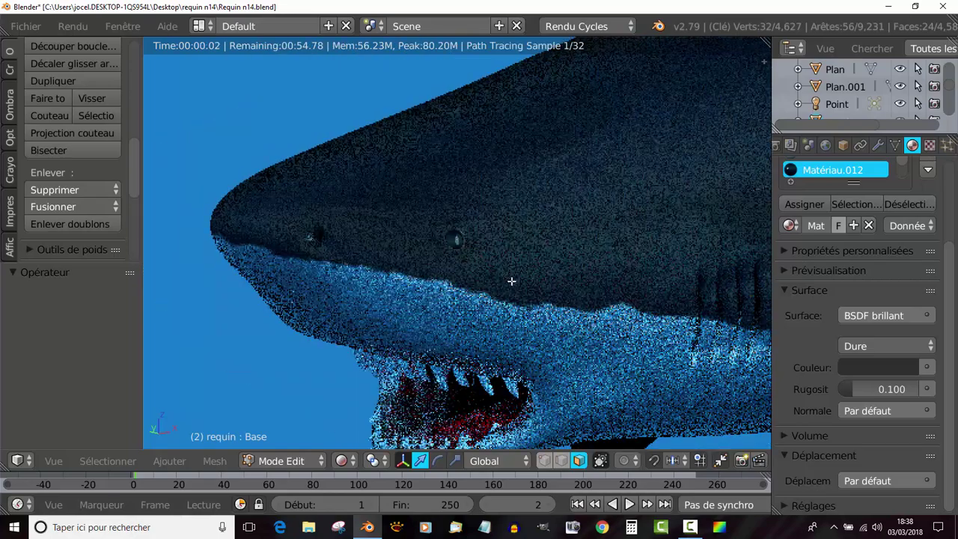
pyautogui.scroll(2, 511, 280)
pyautogui.scroll(-1, 538, 280)
pyautogui.scroll(-1, 538, 280)
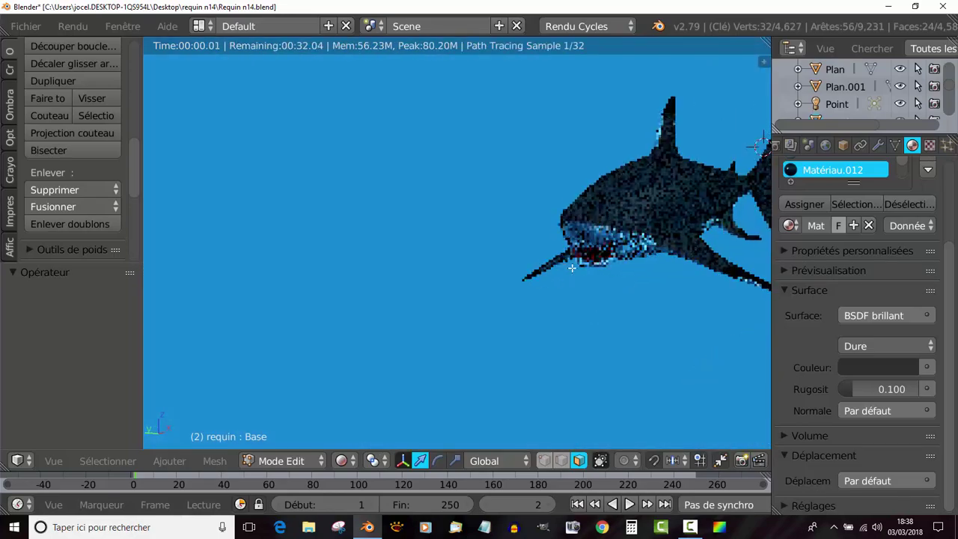
pyautogui.scroll(-1, 569, 287)
pyautogui.moveTo(580, 285)
pyautogui.mouseDown(button='middle')
pyautogui.moveTo(466, 306)
pyautogui.moveTo(541, 291)
pyautogui.moveTo(509, 299)
pyautogui.mouseUp(button='middle')
pyautogui.scroll(-1, 466, 308)
pyautogui.scroll(1, 500, 305)
pyautogui.scroll(2, 500, 305)
pyautogui.scroll(1, 520, 293)
pyautogui.scroll(1, 509, 300)
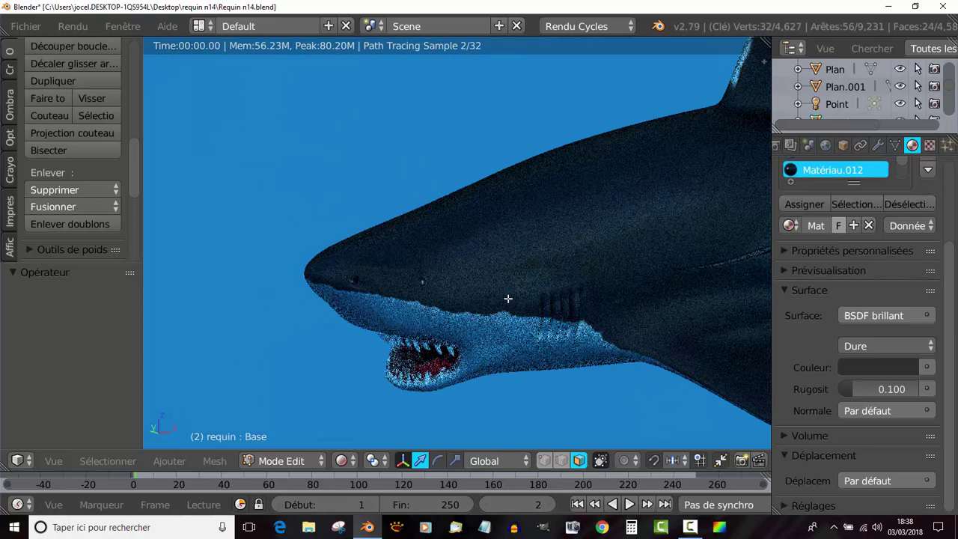
pyautogui.scroll(1, 507, 297)
pyautogui.rightClick(411, 333)
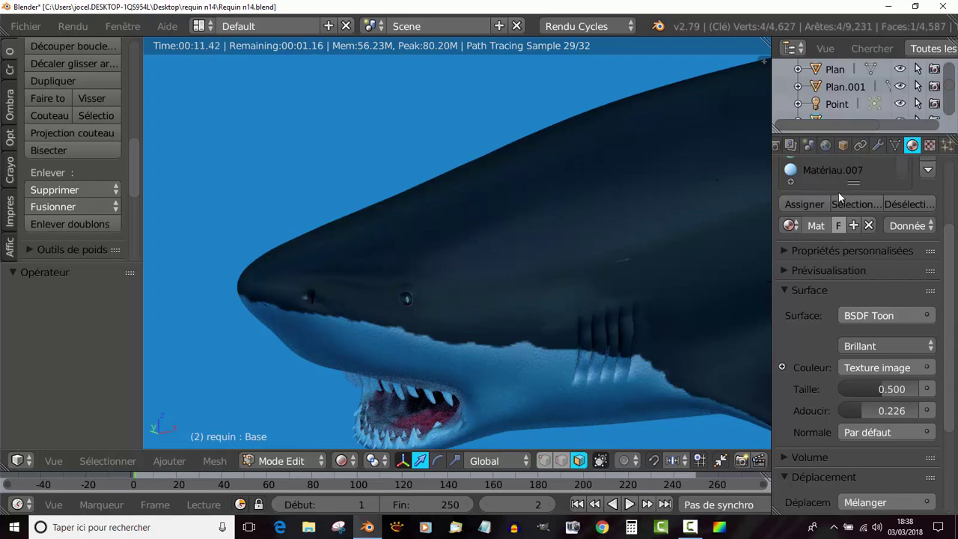
# Make Matériau.013 active and darken its glossy colour from 0.208 to 0.161 grey
pyautogui.scroll(-2, 836, 189)
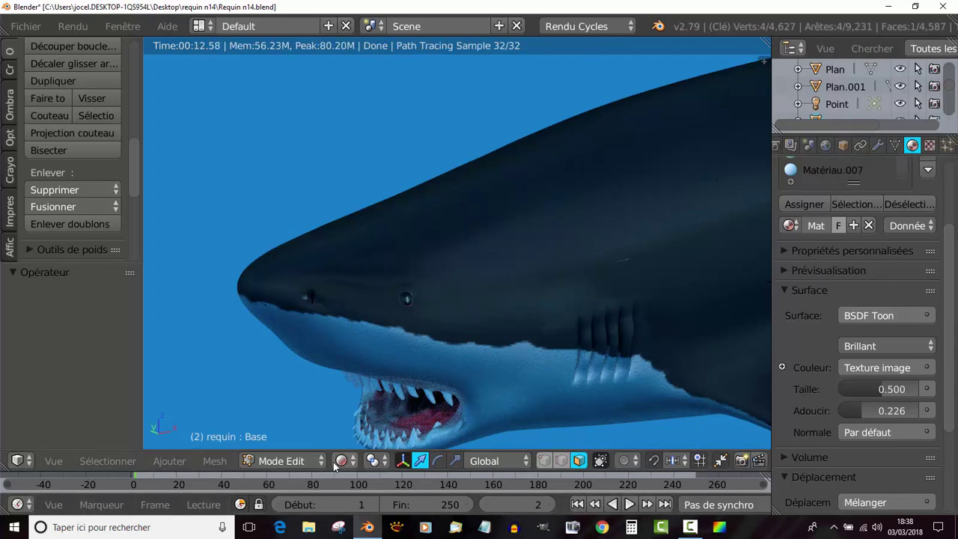
pyautogui.scroll(2, 880, 284)
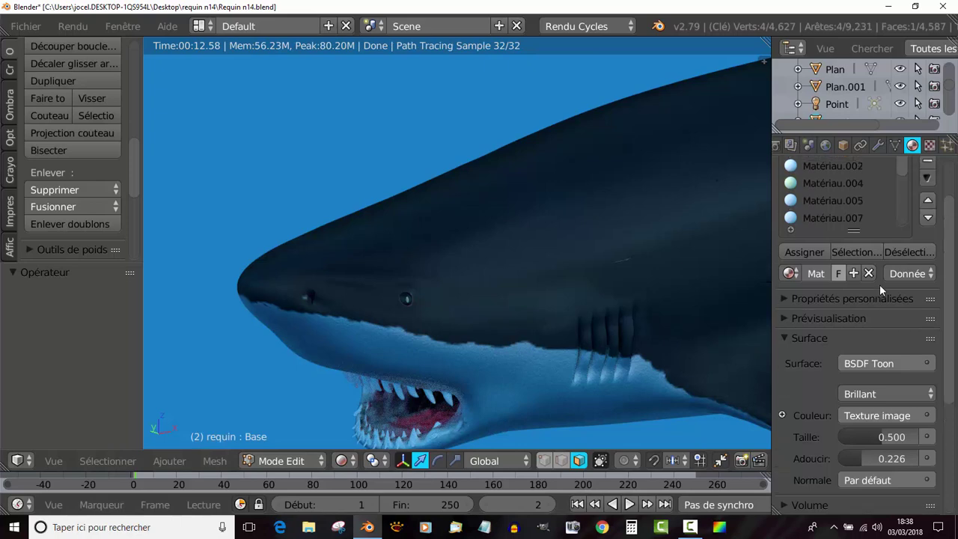
pyautogui.scroll(1, 879, 284)
pyautogui.scroll(1, 880, 285)
pyautogui.scroll(-2, 880, 285)
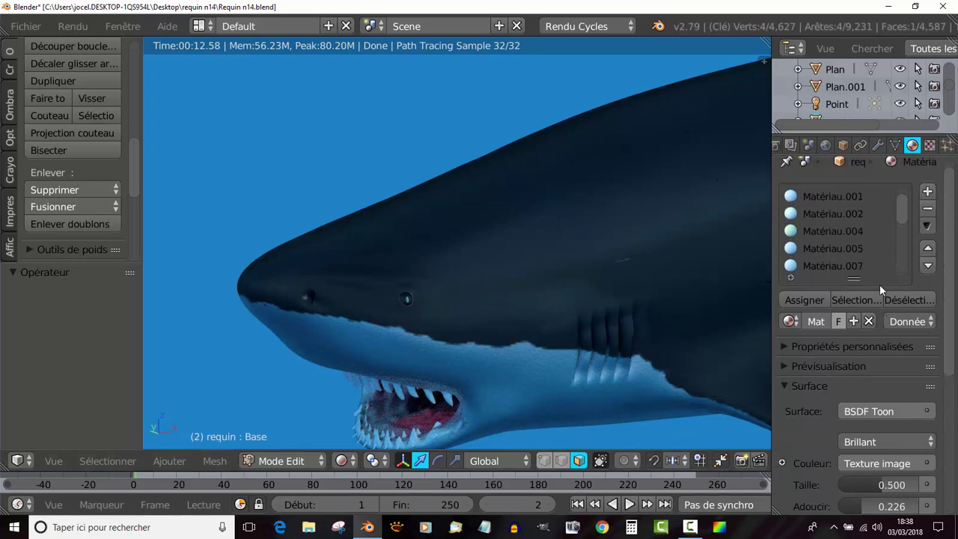
pyautogui.scroll(-2, 879, 284)
pyautogui.moveTo(903, 220); pyautogui.dragTo(902, 252)
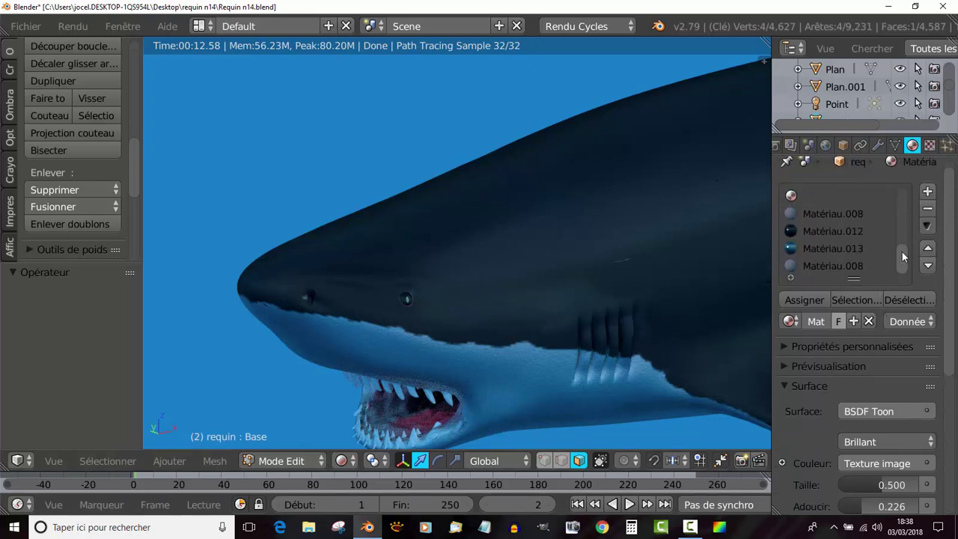
pyautogui.click(824, 248)
pyautogui.scroll(-2, 840, 356)
pyautogui.scroll(-1, 840, 362)
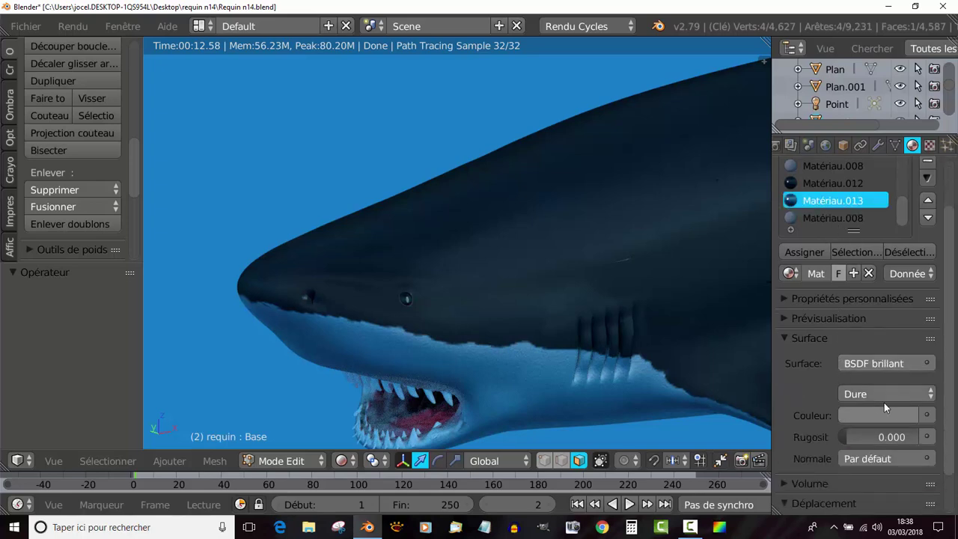
pyautogui.click(893, 415)
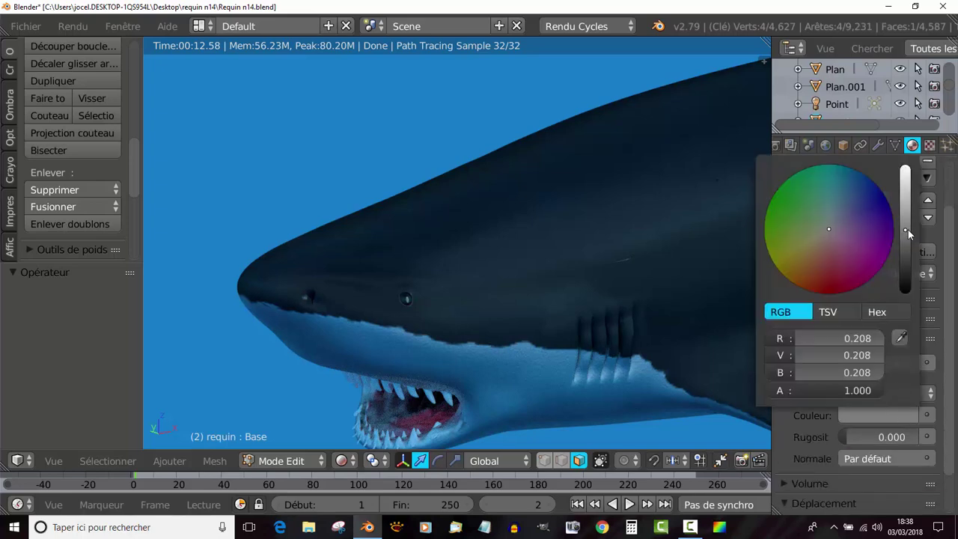
pyautogui.moveTo(905, 230); pyautogui.dragTo(905, 260)
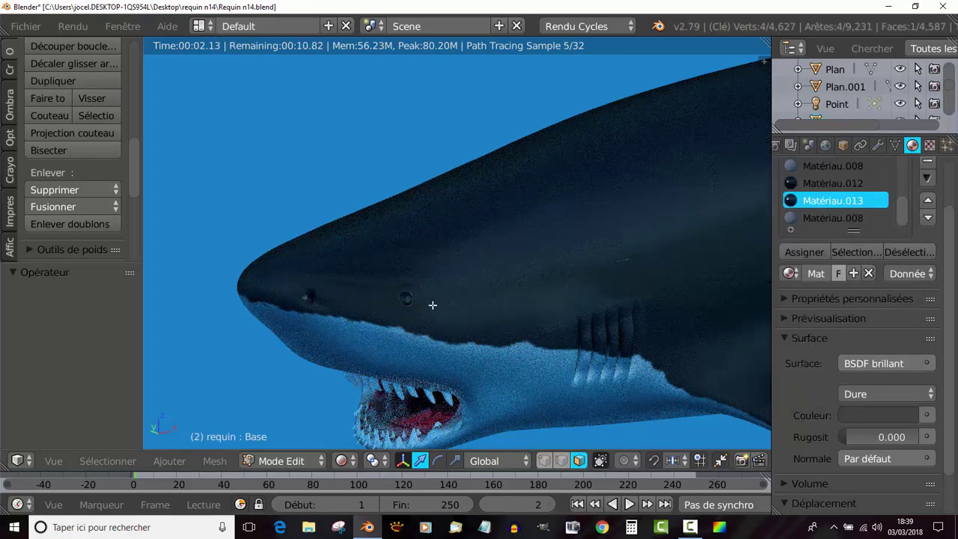
# Zoom out, orbit around the whole shark and look through the scene camera with Numpad 0
pyautogui.scroll(-1, 489, 340)
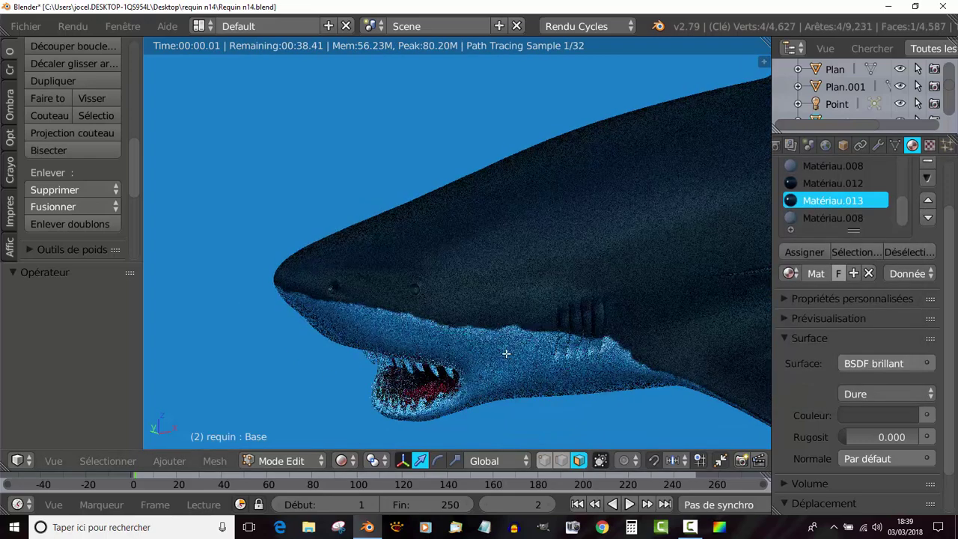
pyautogui.scroll(-1, 530, 364)
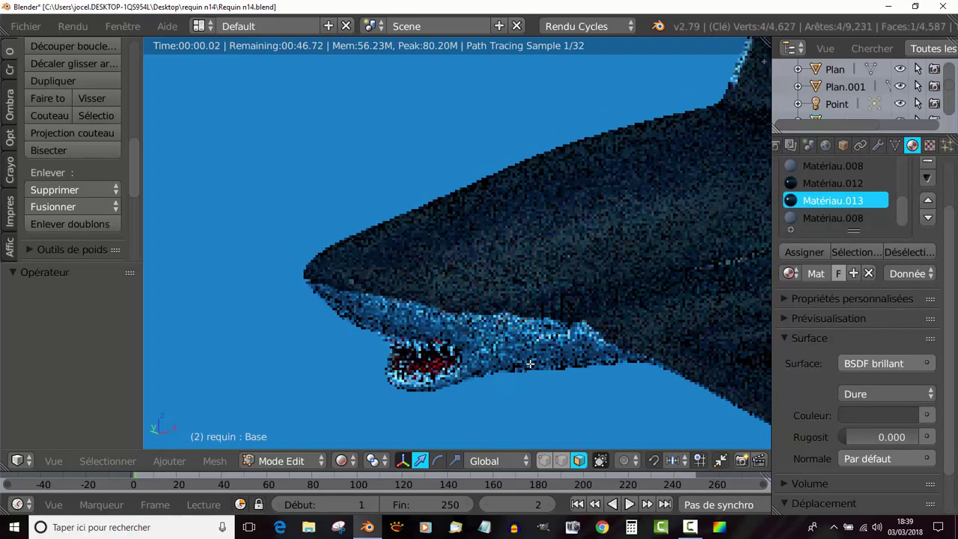
pyautogui.scroll(-1, 531, 365)
pyautogui.scroll(-1, 534, 366)
pyautogui.scroll(-1, 538, 366)
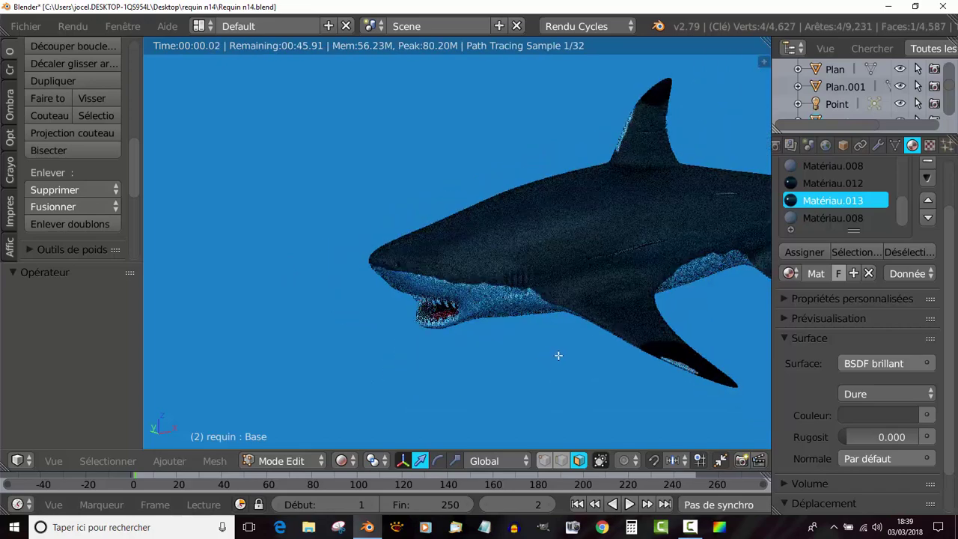
pyautogui.moveTo(479, 363)
pyautogui.mouseDown(button='middle')
pyautogui.moveTo(421, 367)
pyautogui.moveTo(504, 348)
pyautogui.moveTo(369, 386)
pyautogui.mouseUp(button='middle')
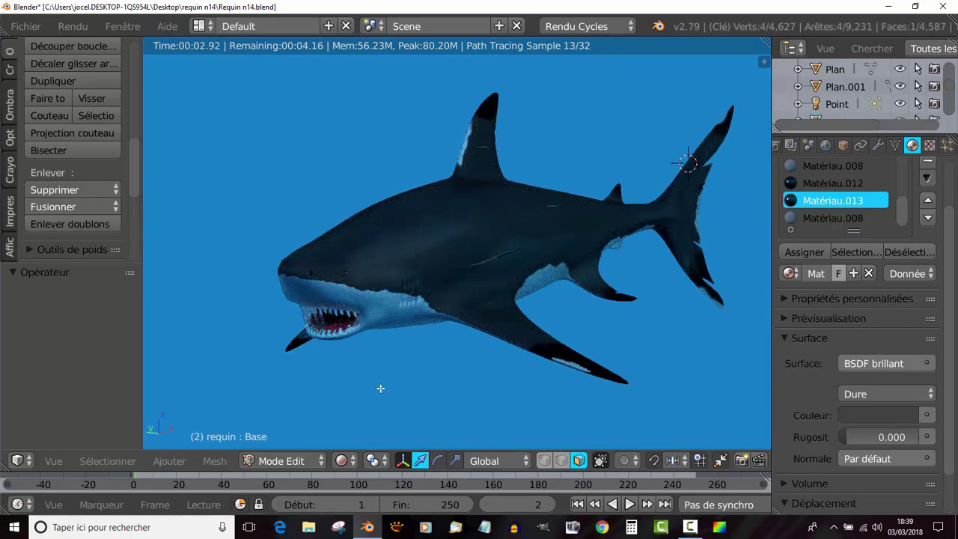
pyautogui.press('KP_0')
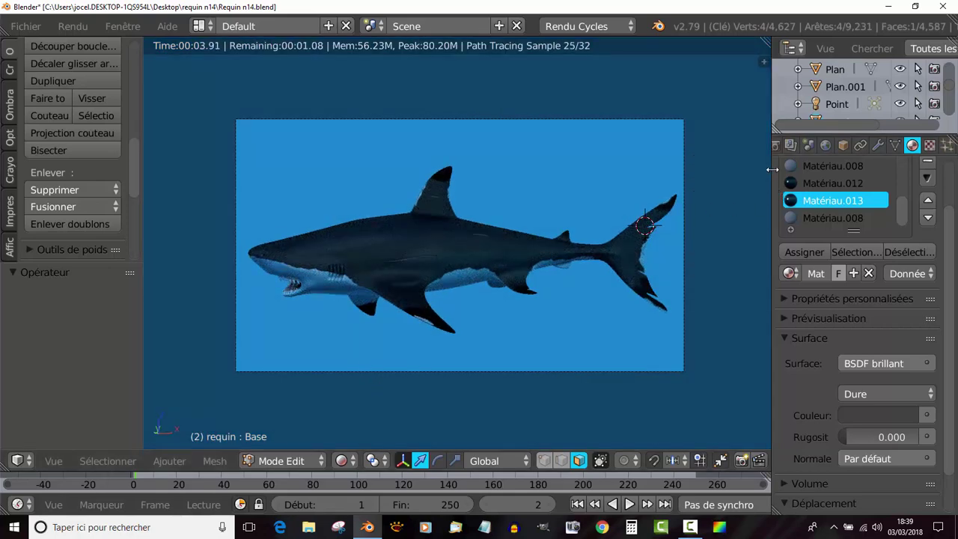
# Shrink the properties panel and tool shelf to widen the viewport, zooming so the shark fills it
pyautogui.moveTo(772, 169); pyautogui.dragTo(819, 169)
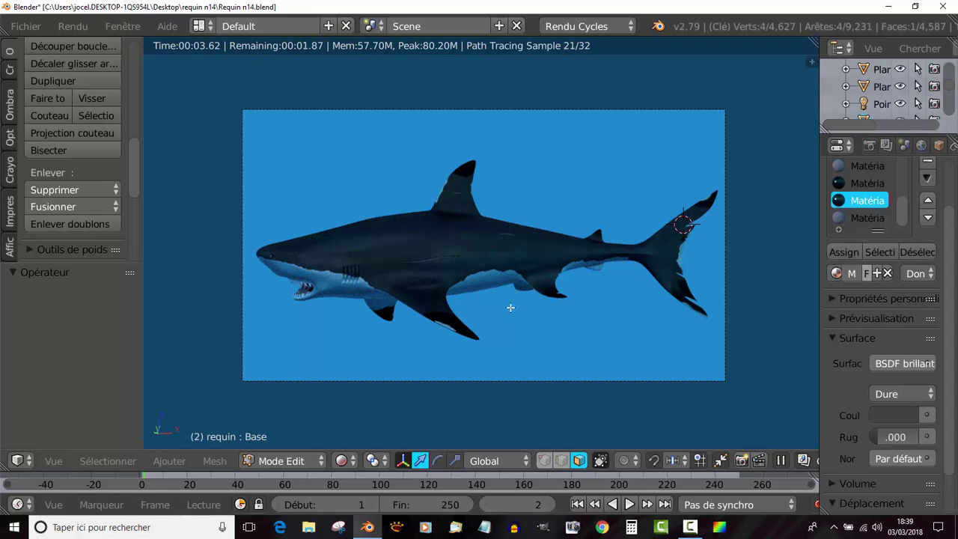
pyautogui.scroll(2, 490, 335)
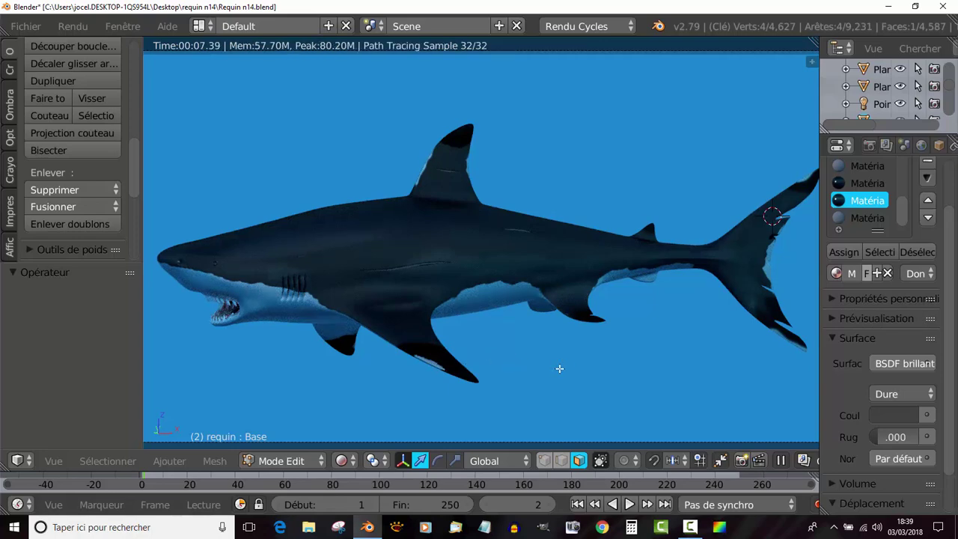
pyautogui.scroll(-1, 560, 368)
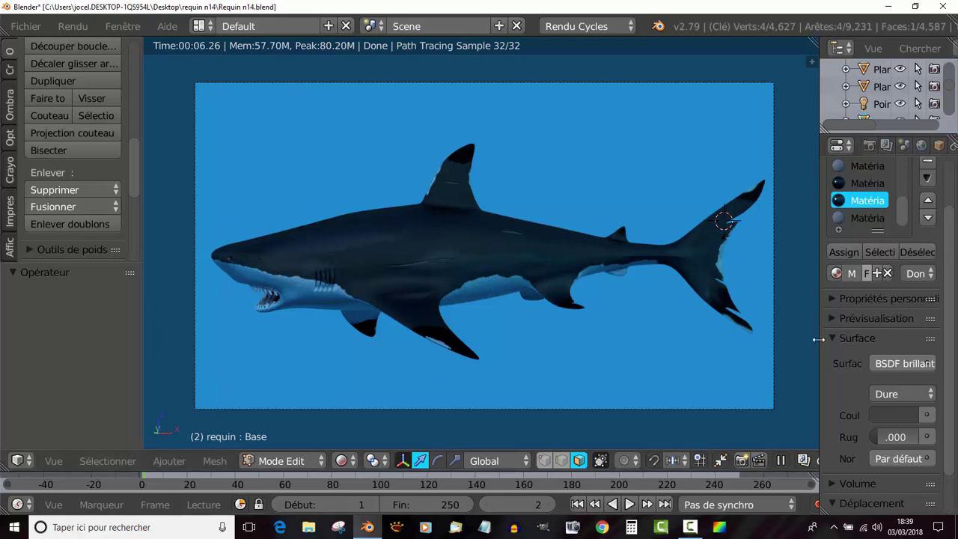
pyautogui.moveTo(819, 339); pyautogui.dragTo(856, 339)
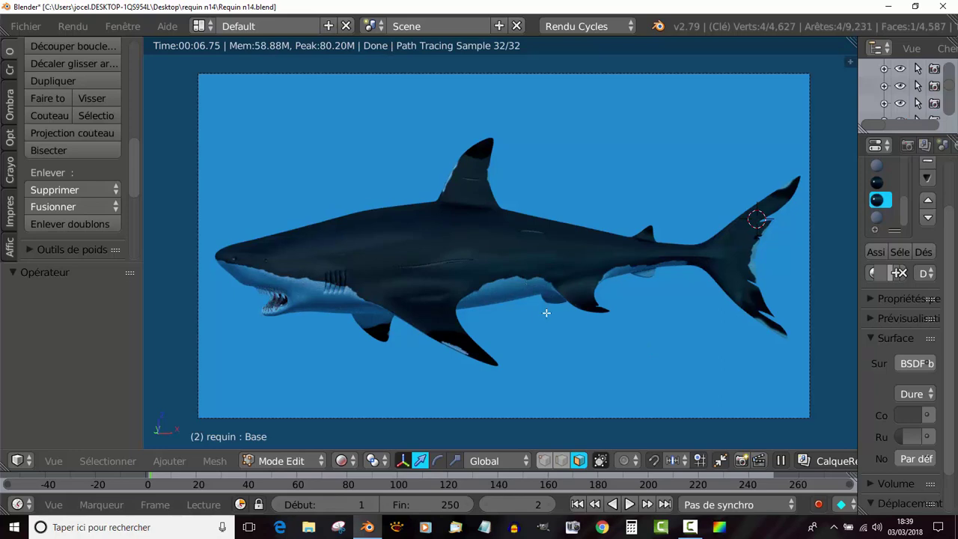
pyautogui.scroll(2, 557, 322)
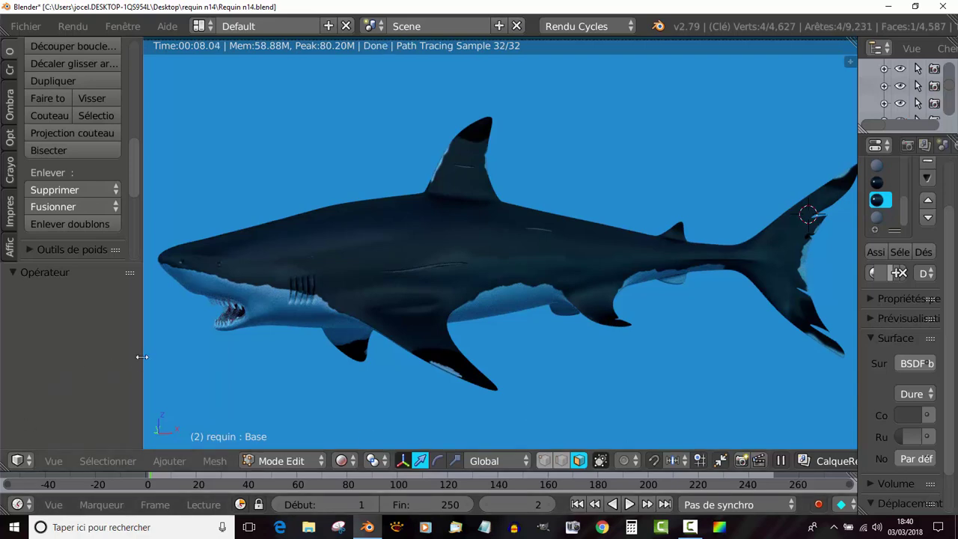
pyautogui.moveTo(130, 353); pyautogui.dragTo(116, 353)
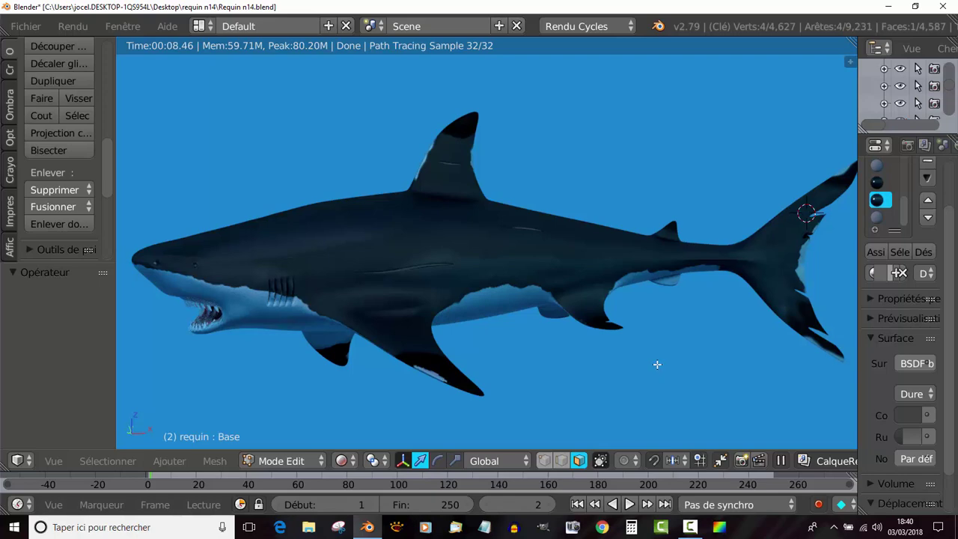
pyautogui.scroll(-1, 644, 374)
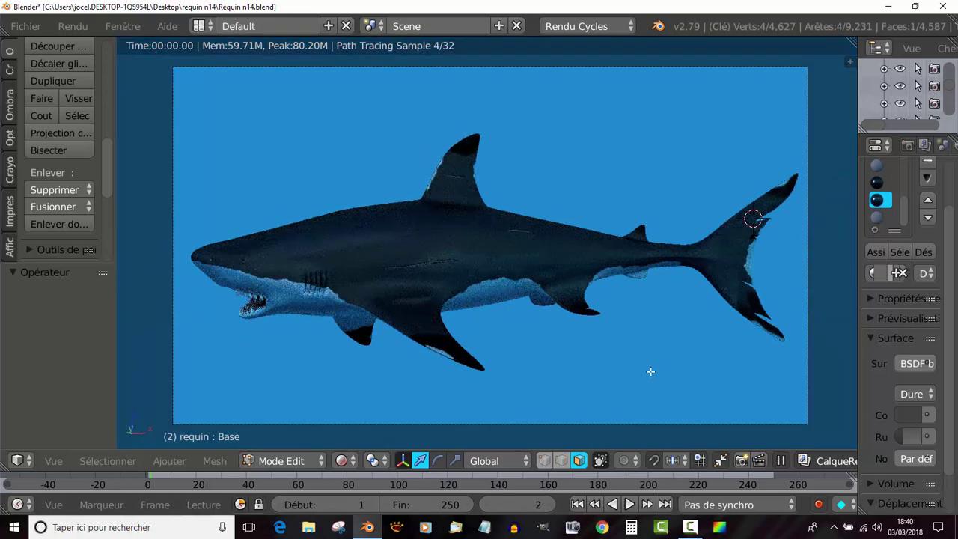
pyautogui.scroll(1, 589, 388)
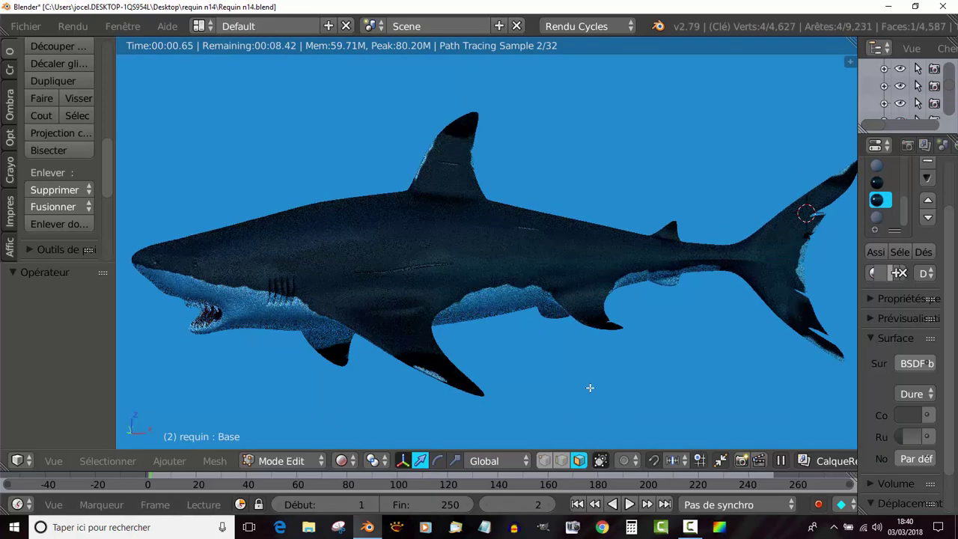